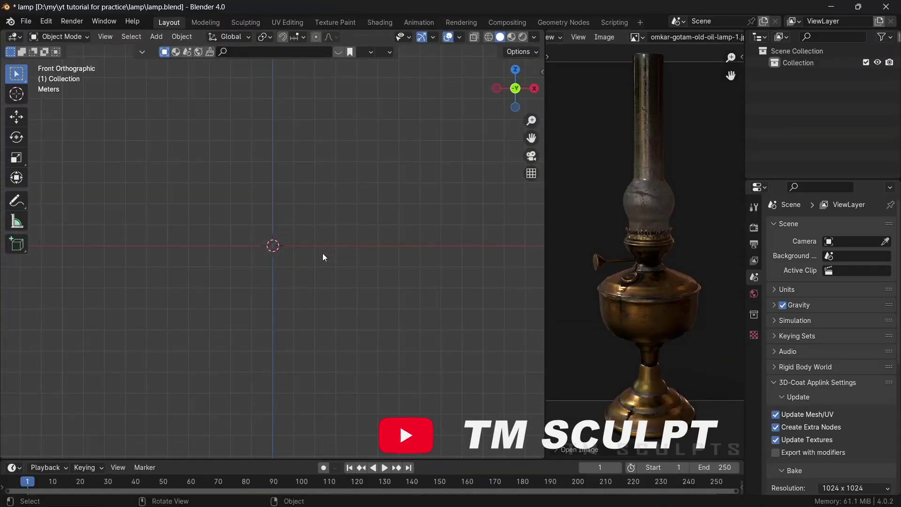
Add a mesh cylinder at the scene origin
mouse_move(323, 257)
middle_down()
mouse_move(299, 295)
mouse_move(269, 317)
mouse_move(296, 309)
middle_up()
key(shift+a)
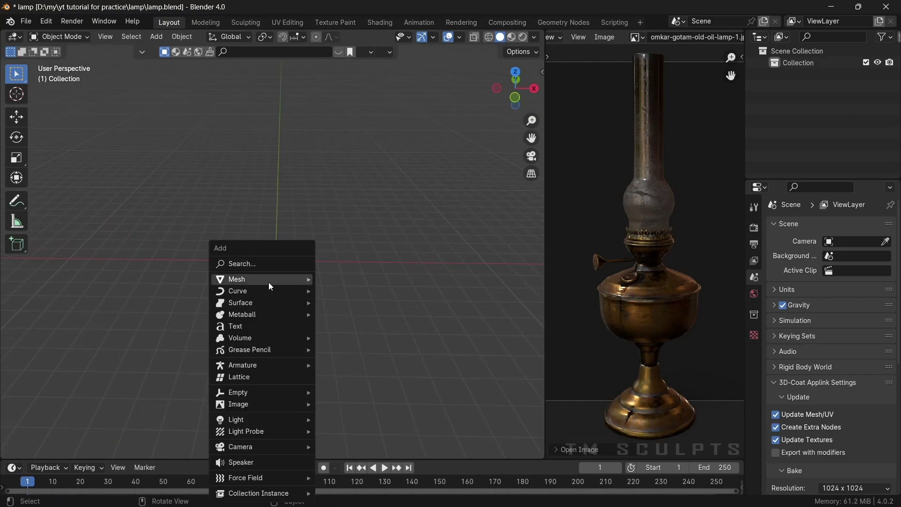
scroll(369, 49, up, 2)
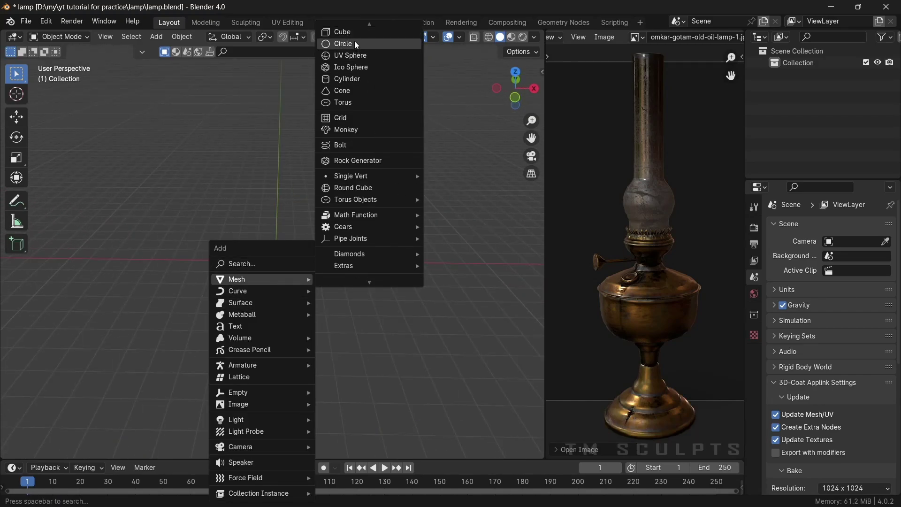
click(363, 78)
mouse_move(331, 280)
middle_down()
mouse_move(387, 274)
mouse_move(373, 279)
middle_up()
Flatten the cylinder's mesh along Z into a disc
key(Tab)
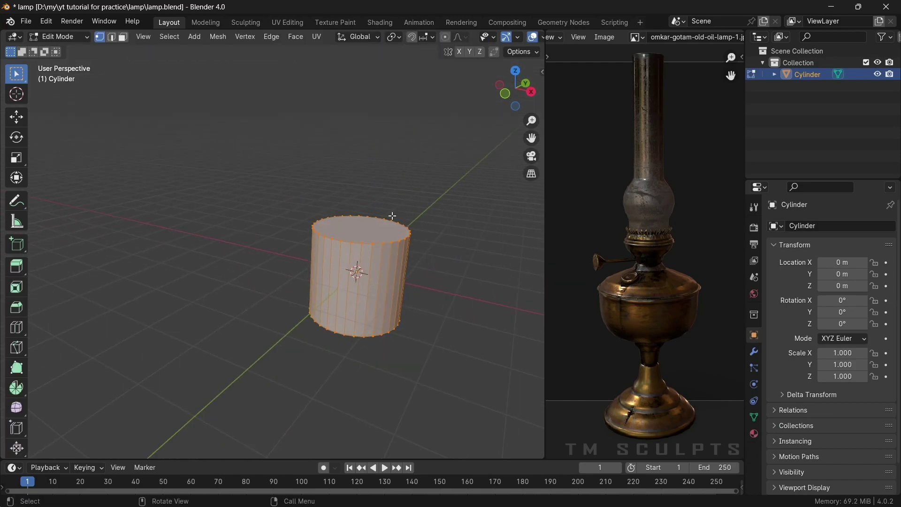
key(s)
key(z)
click(358, 268)
key(Tab)
Raise the disc about 0.27 m along the Z axis
alt+middle_drag(343, 235, 377, 239)
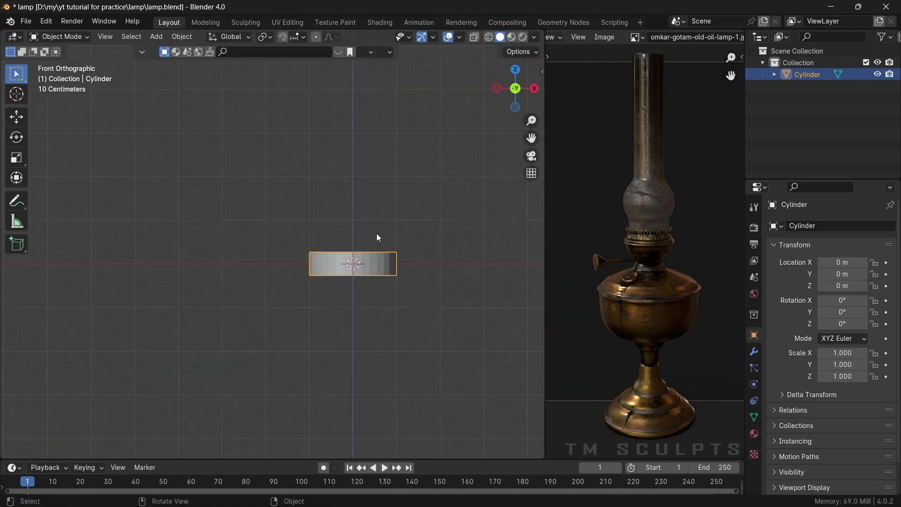
scroll(399, 268, up, 3)
shift+middle_drag(425, 295, 303, 296)
scroll(302, 296, up, 3)
key(g)
key(z)
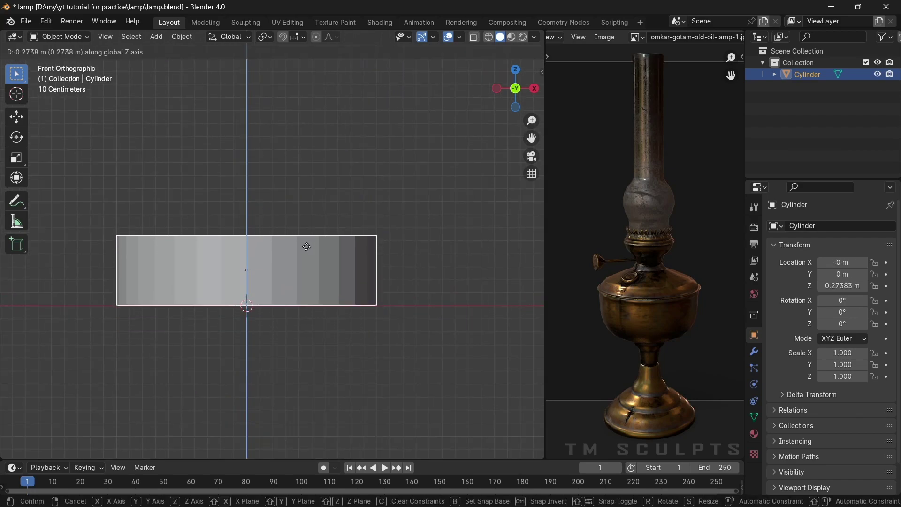
click(305, 247)
mouse_move(305, 247)
middle_down()
mouse_move(374, 279)
mouse_move(369, 301)
mouse_move(375, 281)
mouse_move(353, 224)
mouse_move(372, 252)
middle_up()
Squash the whole mesh further along Z to a flatter height
key(Tab)
key(s)
key(z)
click(316, 225)
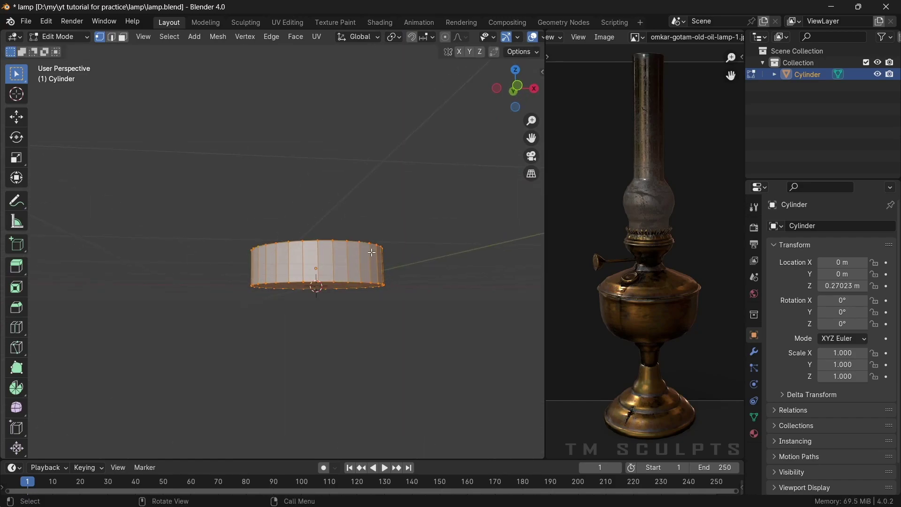
In front view, lower the disc's top vertex row along Z
key(KP_1)
drag(187, 211, 458, 270)
scroll(428, 279, up, 2)
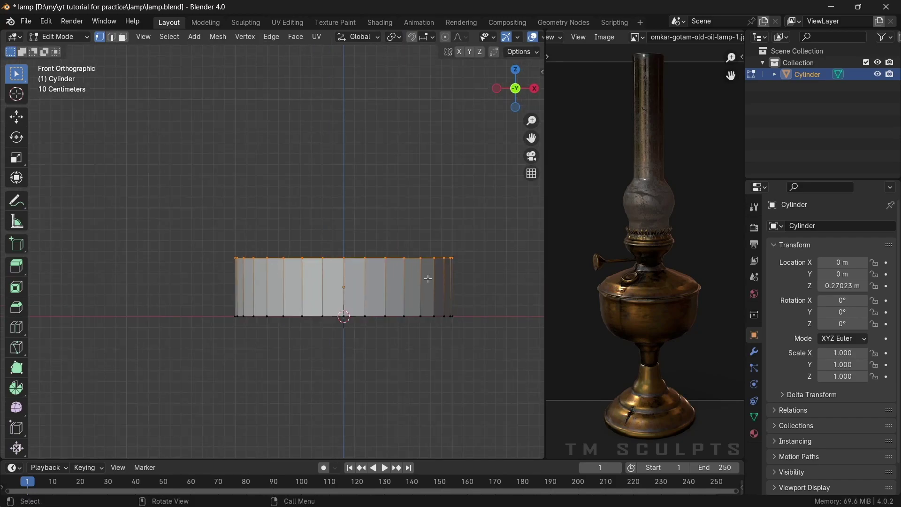
key(g)
key(z)
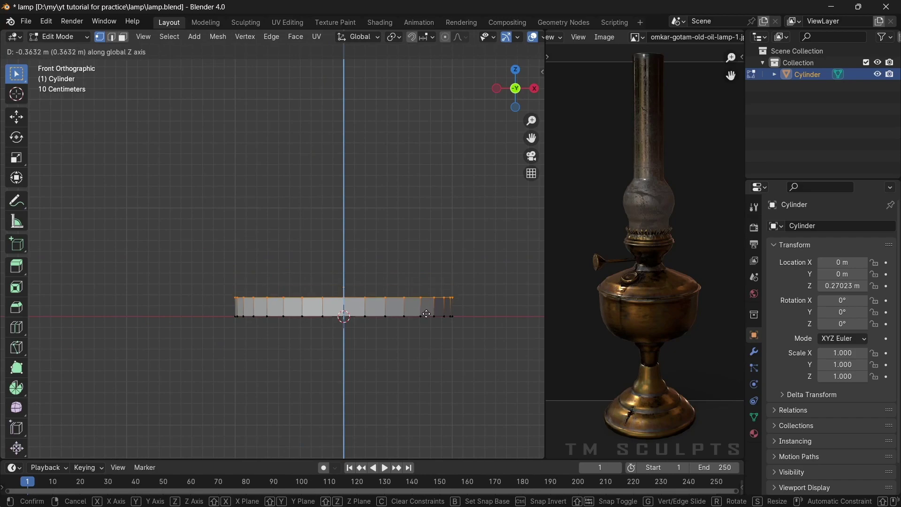
click(427, 315)
scroll(425, 310, down, 1)
Scale the disc outward so it is much wider
key(s)
key(Escape)
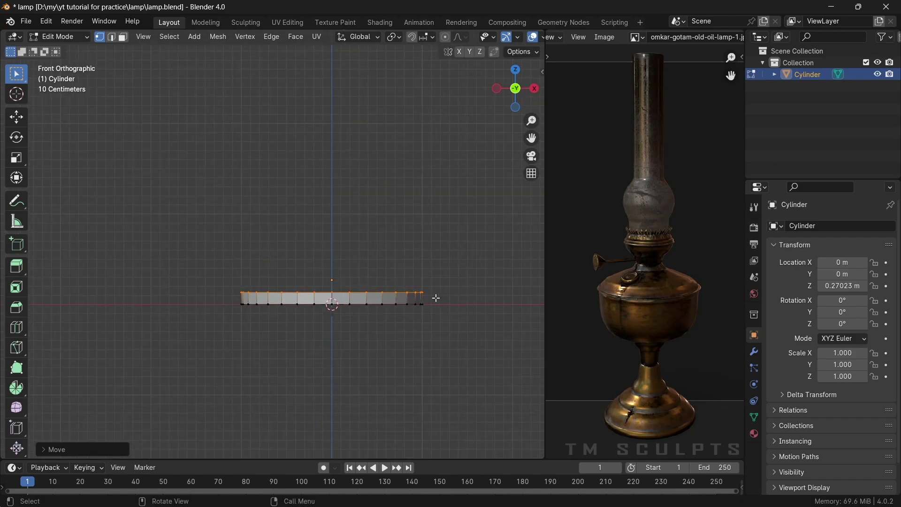
middle_drag(436, 298, 447, 328)
scroll(467, 329, down, 3)
key(s)
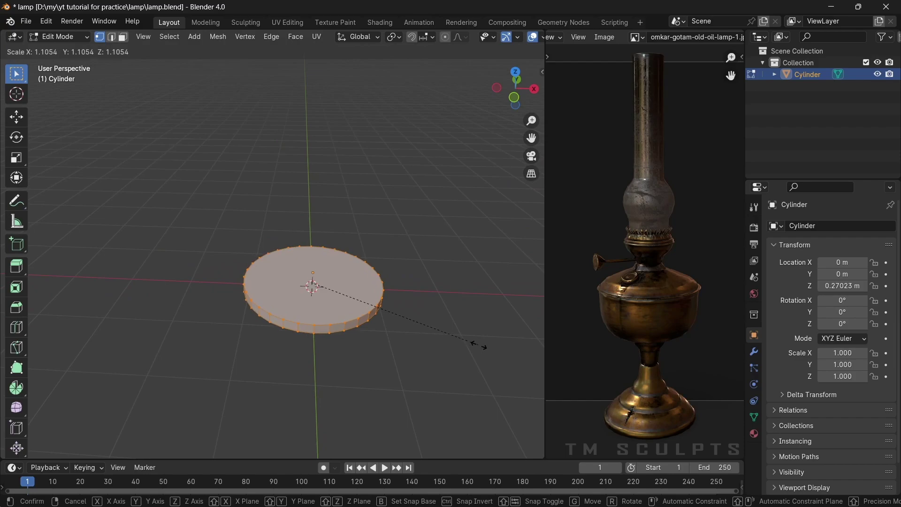
click(75, 302)
Reposition the disc mesh in front view and enlarge it further
key(KP_1)
scroll(330, 287, up, 2)
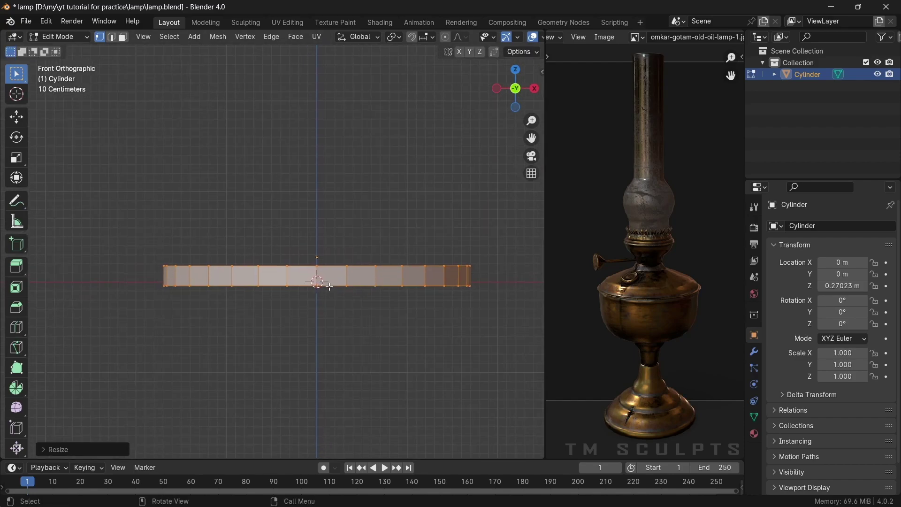
scroll(330, 287, up, 1)
key(g)
click(346, 306)
mouse_move(346, 305)
middle_down()
mouse_move(323, 291)
mouse_move(382, 338)
middle_up()
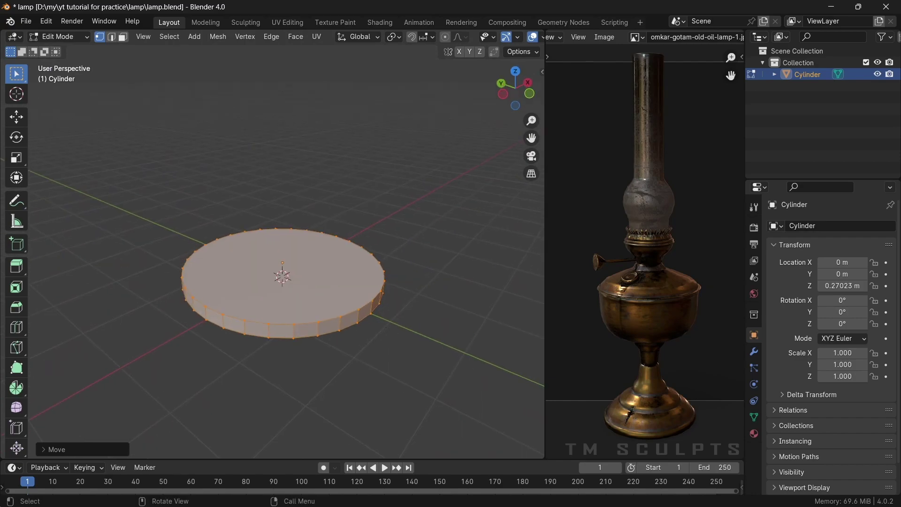
key(s)
click(339, 277)
Nudge the disc mesh upward in front view
key(KP_1)
scroll(338, 277, up, 2)
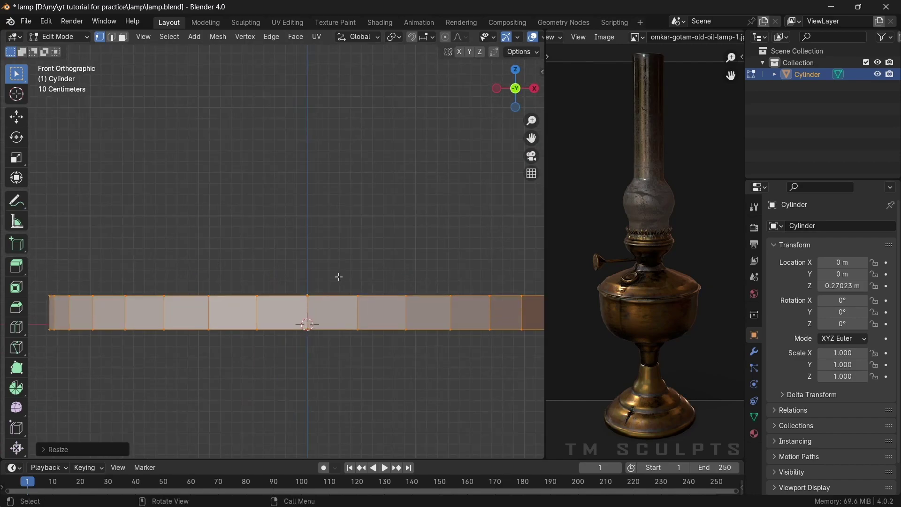
key(g)
click(356, 302)
middle_drag(356, 301, 337, 245)
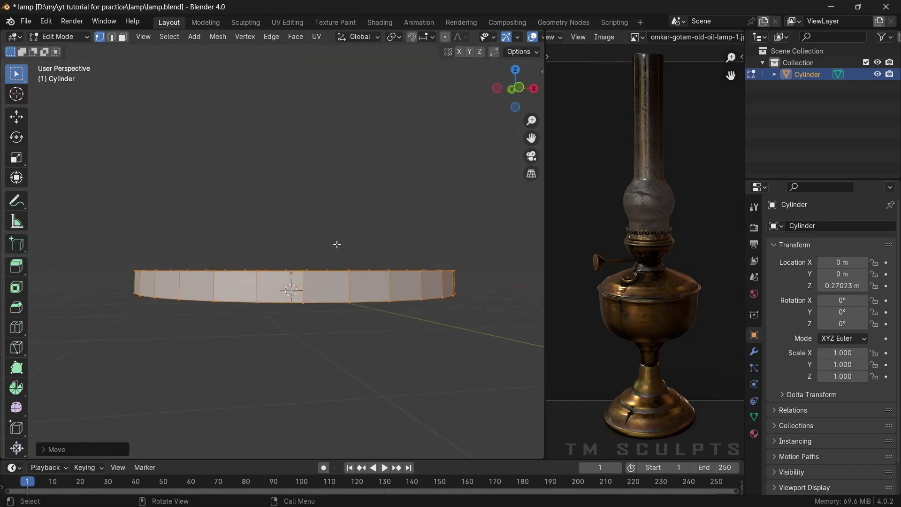
Box-select the band's vertices and shift them vertically to taper the side
key(KP_1)
scroll(336, 243, up, 2)
drag(54, 269, 524, 290)
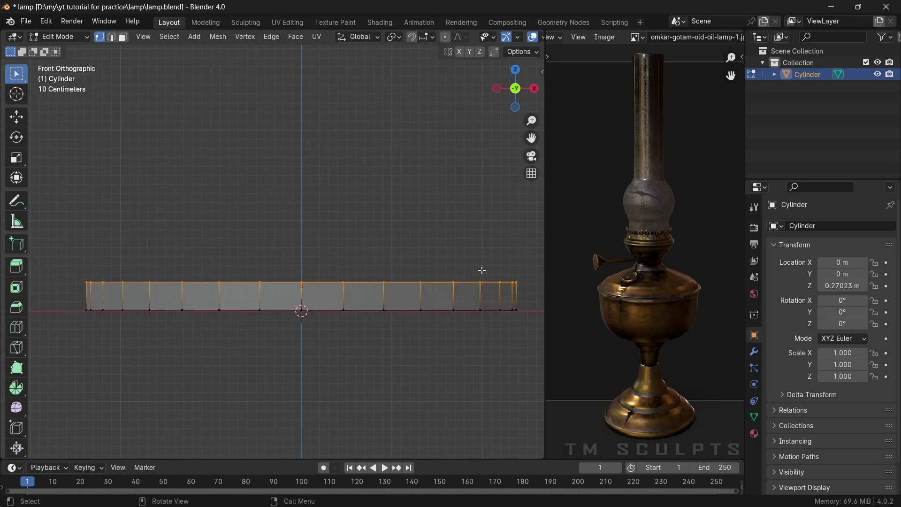
scroll(370, 215, up, 1)
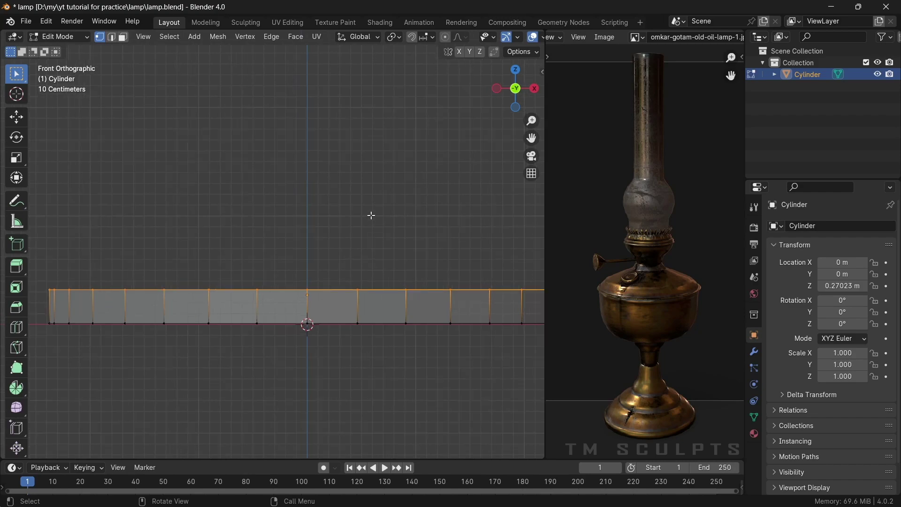
key(g)
key(z)
click(368, 211)
scroll(368, 212, down, 1)
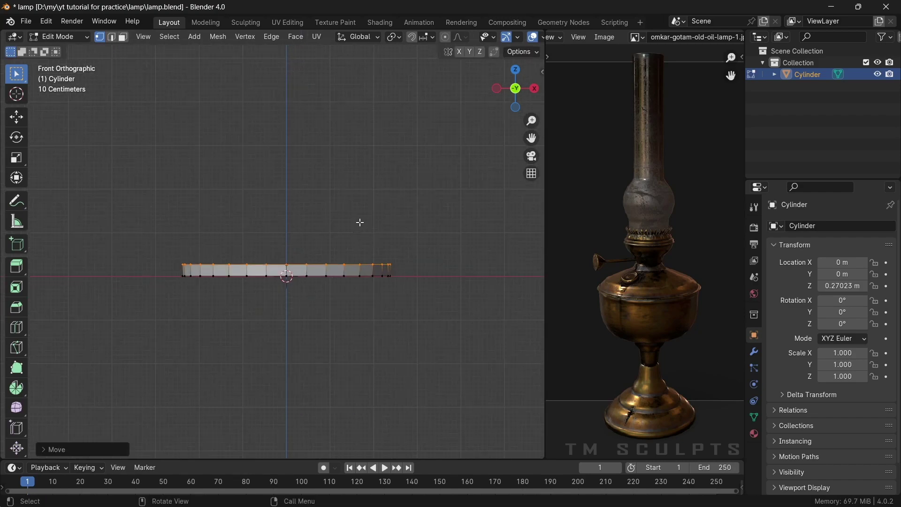
middle_drag(368, 211, 397, 276)
Inset the disc's top face to form a ledge ring
key(3)
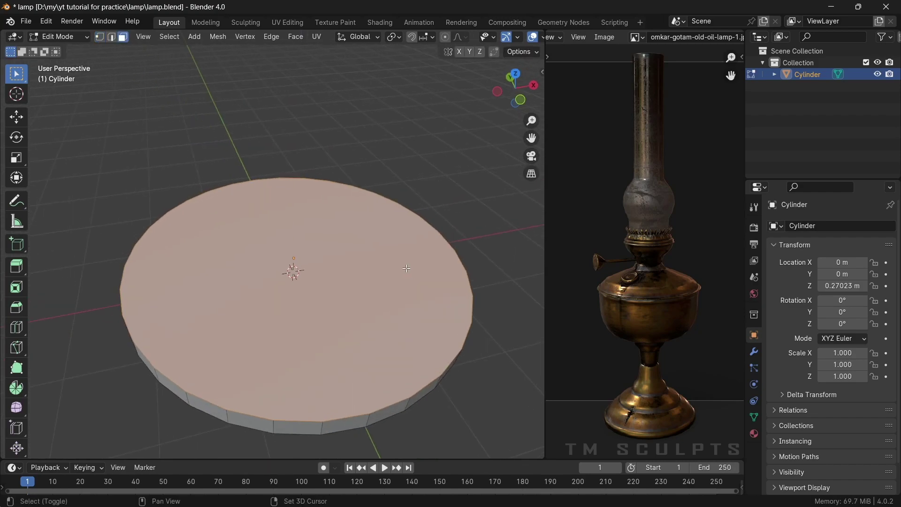
scroll(294, 267, up, 2)
middle_drag(247, 241, 259, 239)
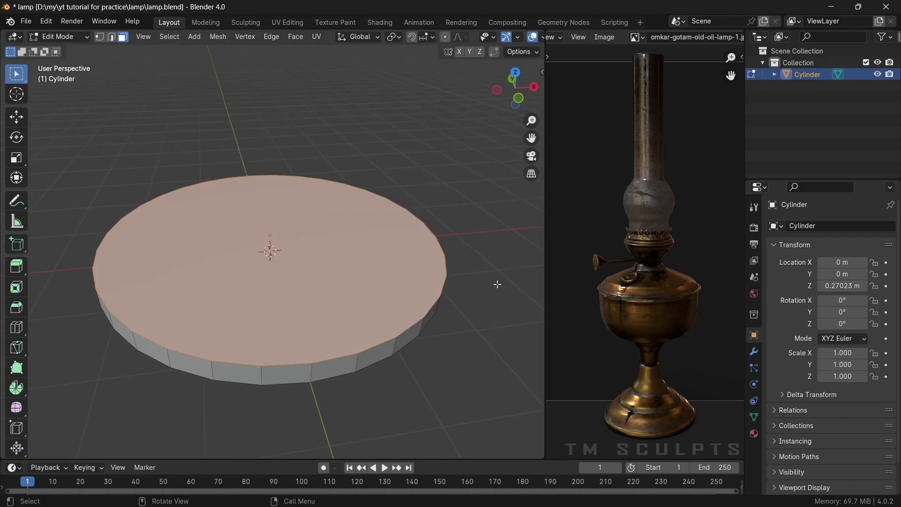
key(i)
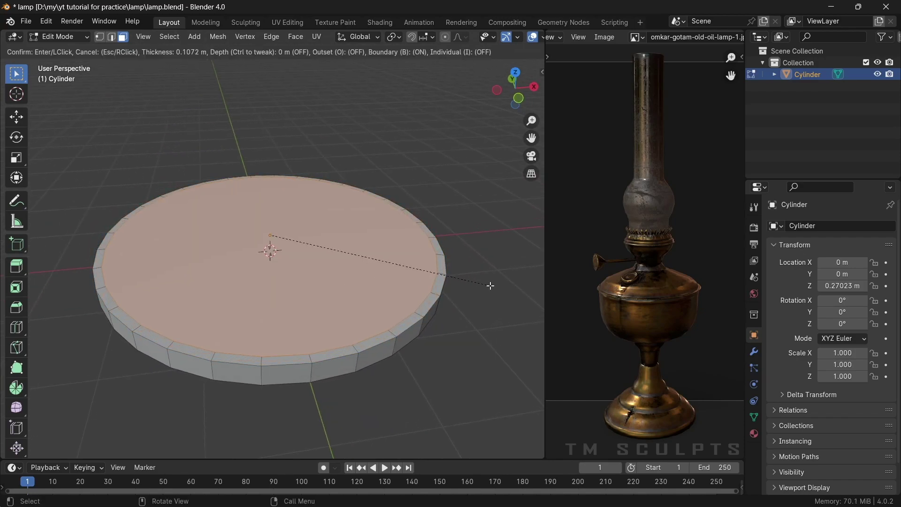
click(490, 286)
Extrude the inset face up twice and taper its top to about 0.81 scale
middle_drag(467, 288, 418, 253)
key(e)
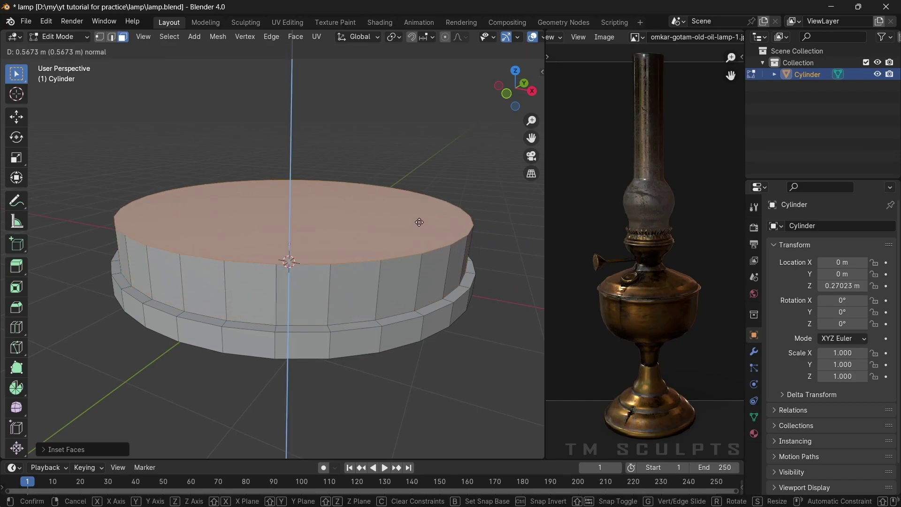
click(422, 241)
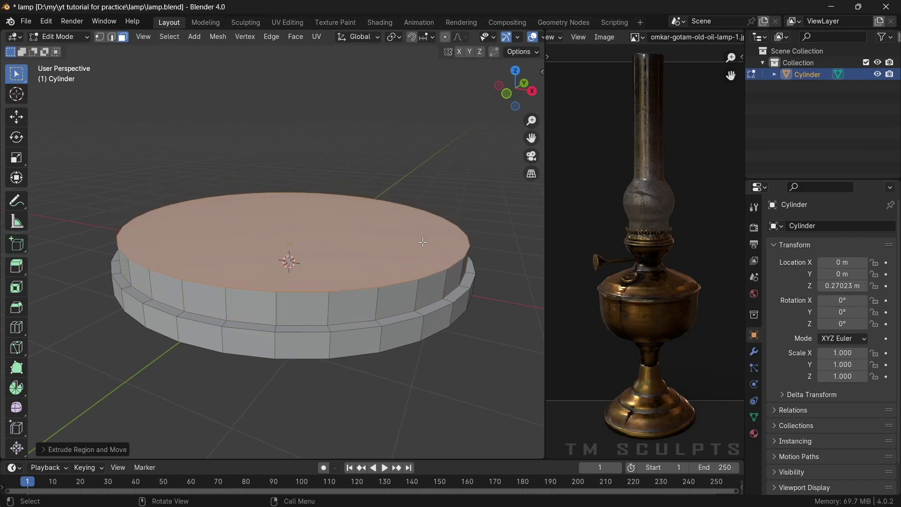
key(e)
click(425, 215)
key(s)
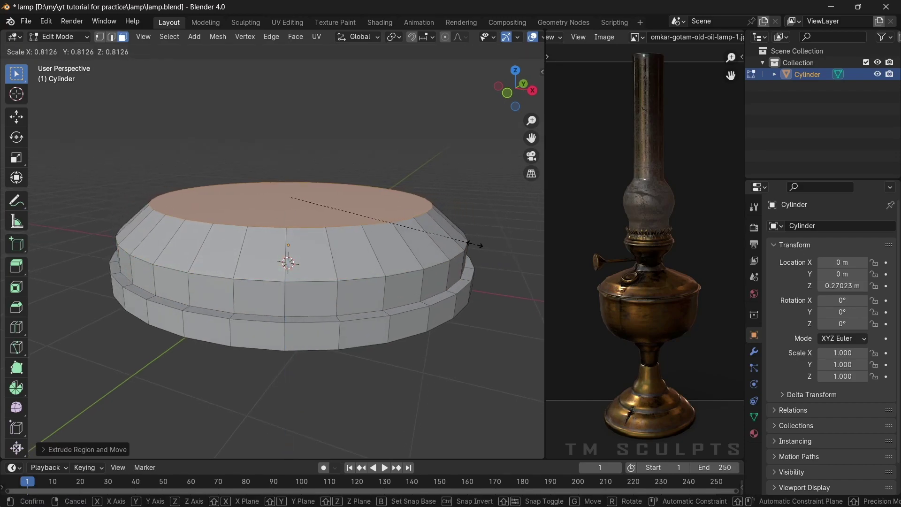
click(464, 245)
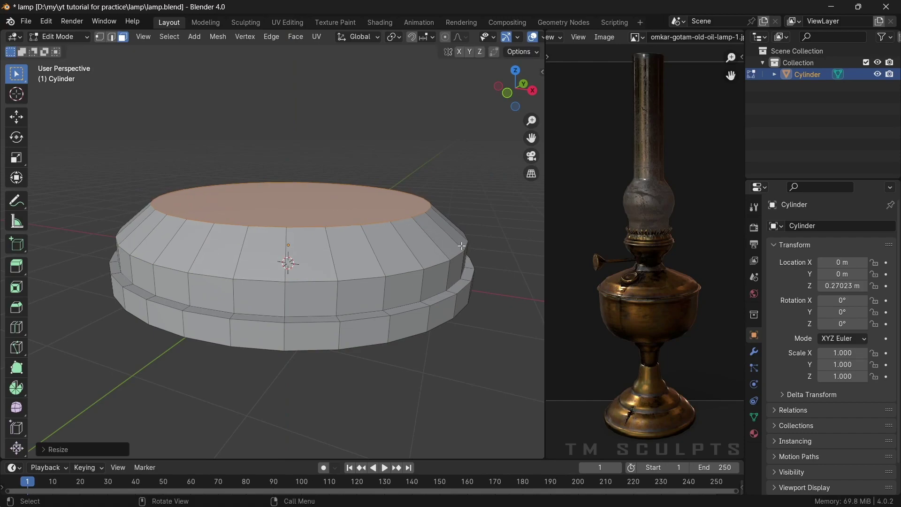
Select the upper tier's middle edge loop and bevel it
key(2)
alt+click(398, 271)
key(ctrl+b)
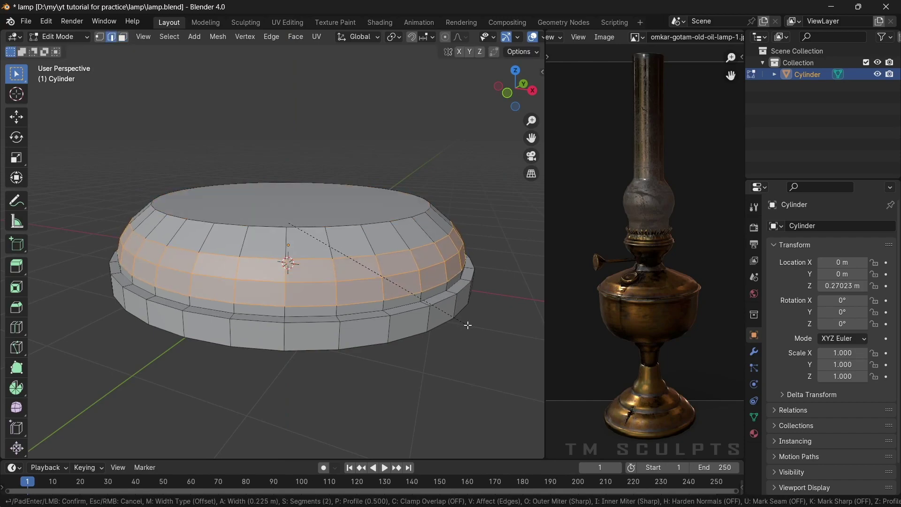
Finish the rounded bevel band and select the tier's top face
click(465, 315)
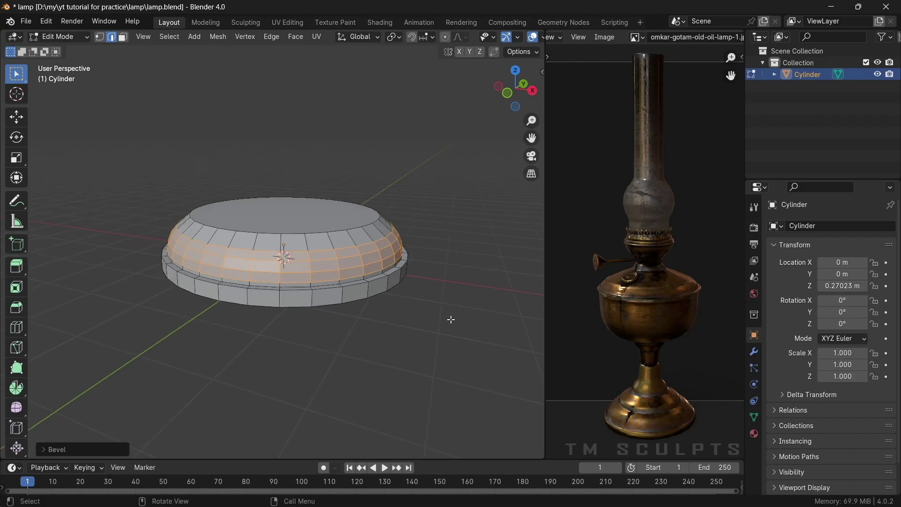
middle_drag(450, 315, 411, 307)
key(3)
click(353, 246)
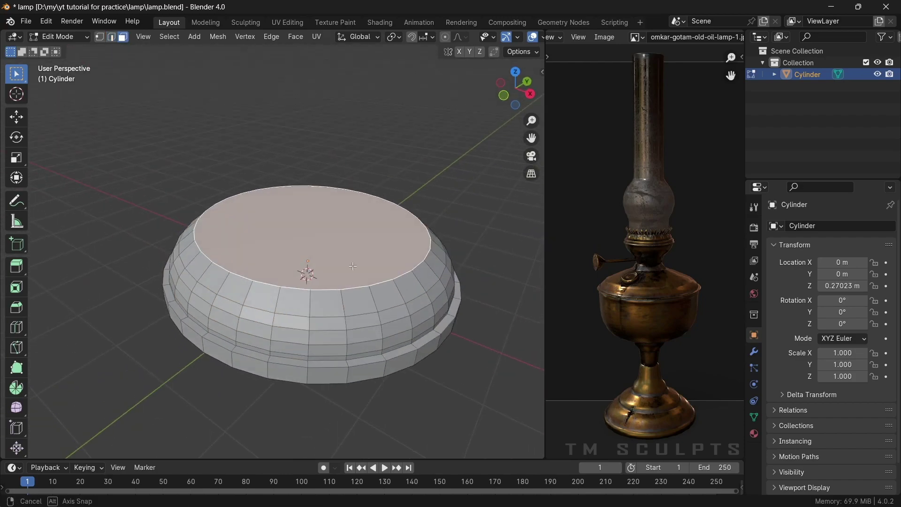
scroll(353, 247, up, 2)
mouse_move(354, 247)
middle_down()
mouse_move(362, 260)
mouse_move(367, 241)
mouse_move(400, 238)
middle_up()
Extrude the top face upward and inset an inner circle
key(e)
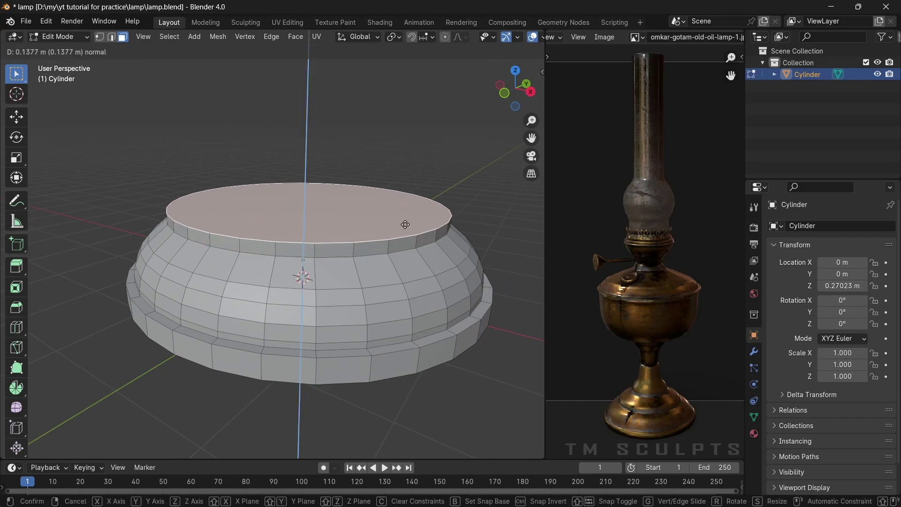
click(406, 225)
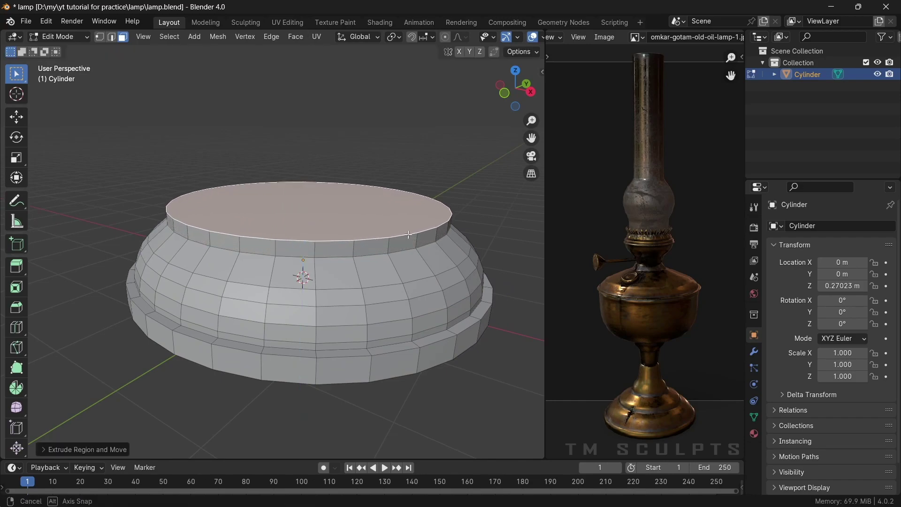
mouse_move(406, 226)
middle_down()
mouse_move(394, 231)
mouse_move(403, 241)
middle_up()
key(i)
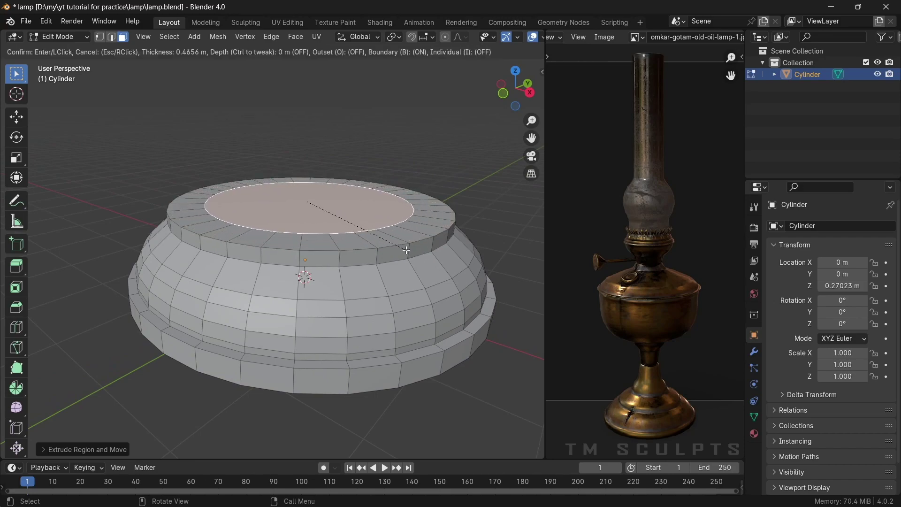
click(407, 249)
Round the top's outer rim loop with a narrow three-segment bevel
key(2)
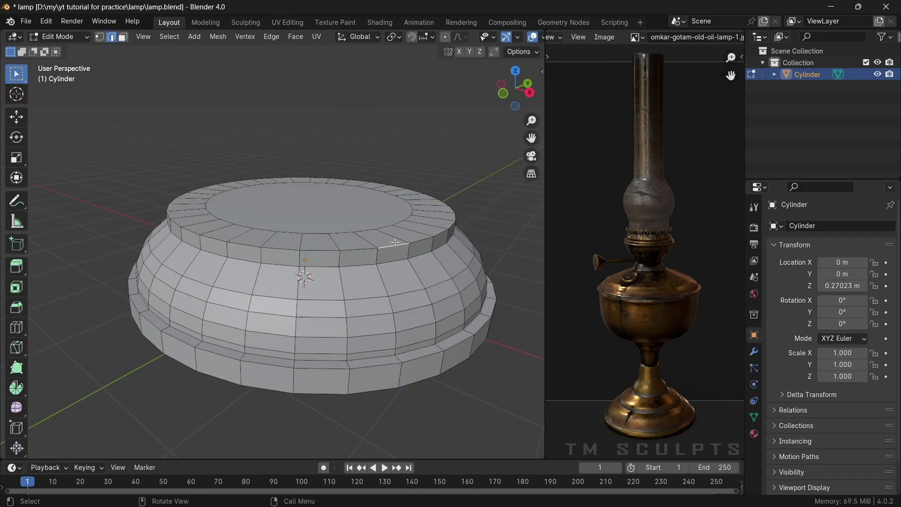
alt+click(395, 245)
key(ctrl+b)
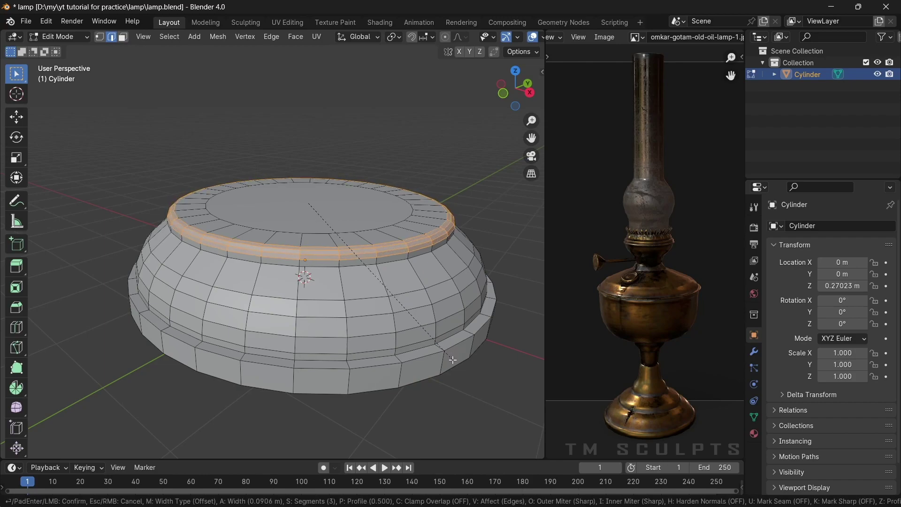
scroll(452, 357, up, 1)
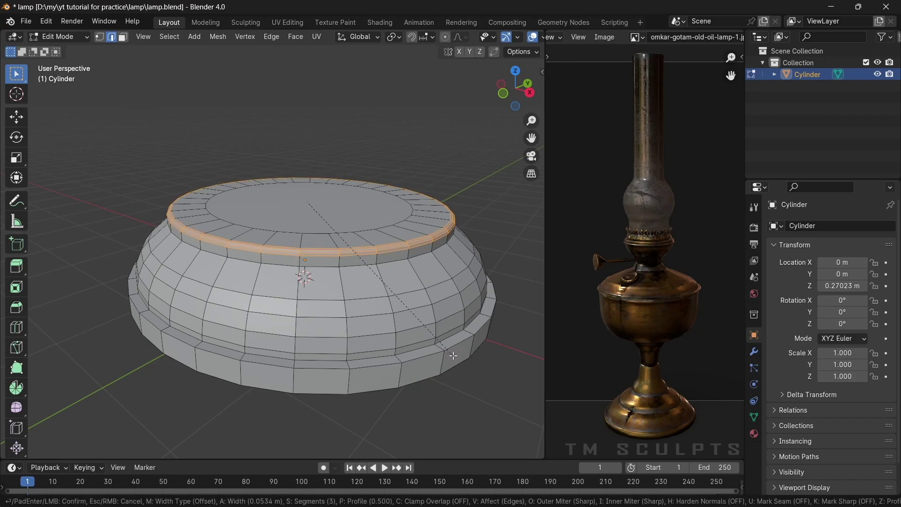
click(425, 327)
mouse_move(425, 326)
middle_down()
mouse_move(347, 244)
mouse_move(346, 260)
middle_up()
Extrude the inner top face up and bevel the new step's base loop
key(3)
click(345, 242)
scroll(345, 242, up, 2)
key(e)
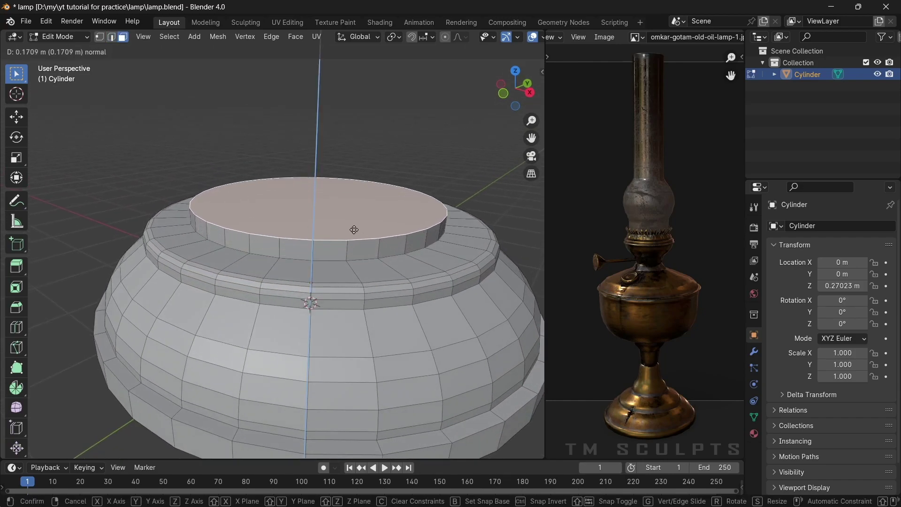
click(348, 235)
key(2)
alt+click(331, 256)
key(ctrl+b)
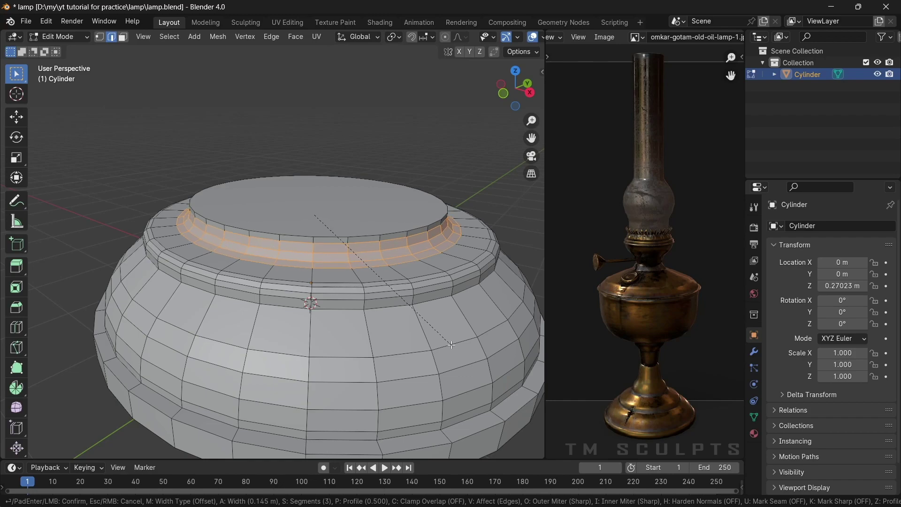
click(451, 345)
key(alt+a)
middle_drag(351, 219, 368, 273)
Inset the top face and extrude it up a short step
key(3)
click(351, 241)
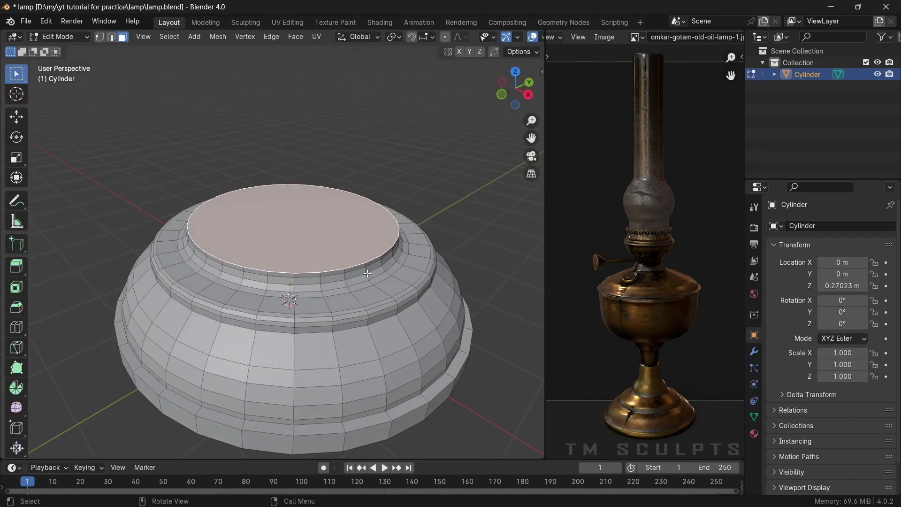
key(i)
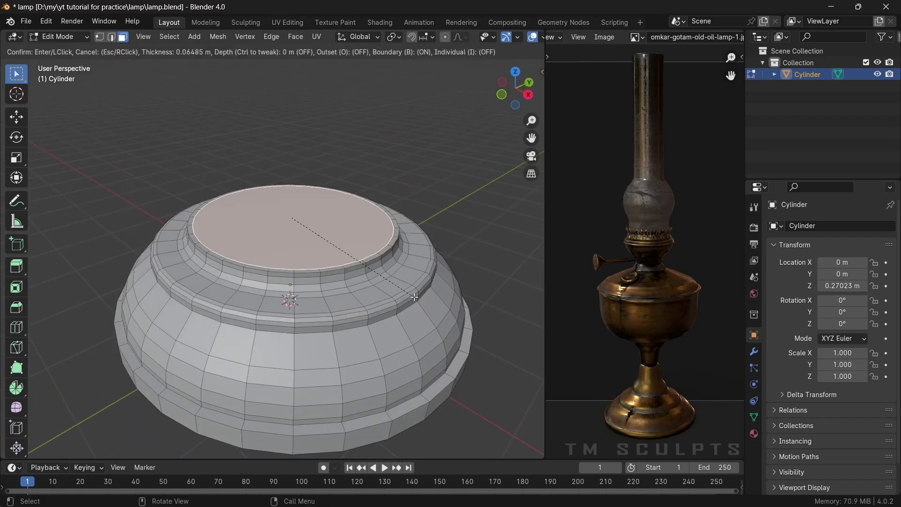
click(414, 296)
scroll(303, 340, up, 2)
middle_drag(303, 339, 310, 319)
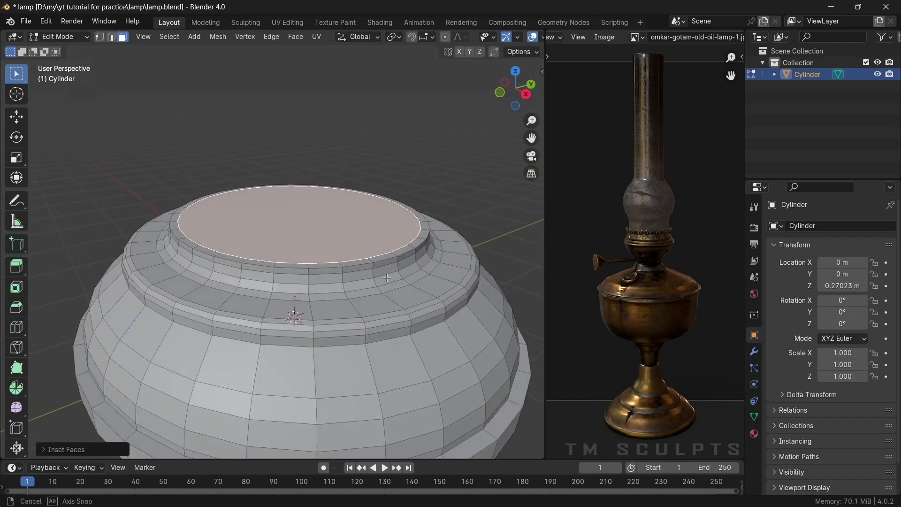
key(e)
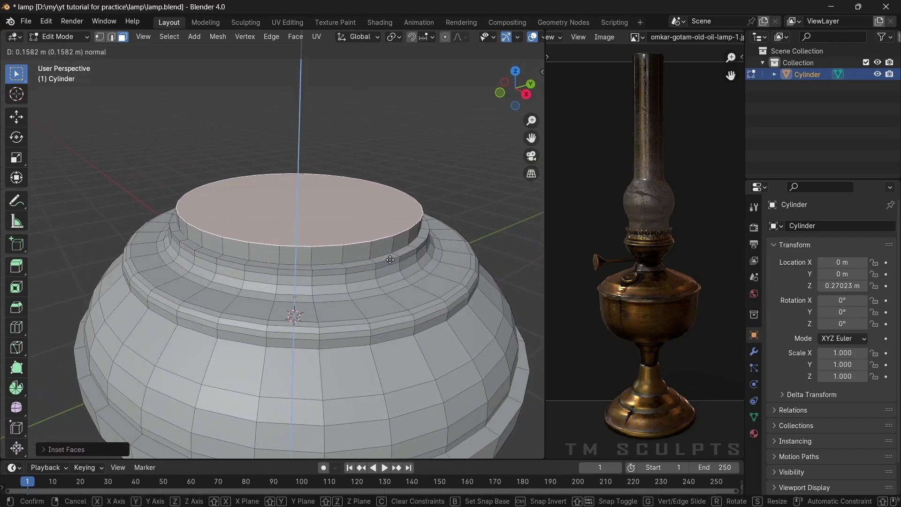
click(387, 264)
Inset the top again and extrude the inner face into a tall narrow cylinder
scroll(386, 261, down, 3)
middle_drag(387, 261, 390, 262)
scroll(445, 268, up, 2)
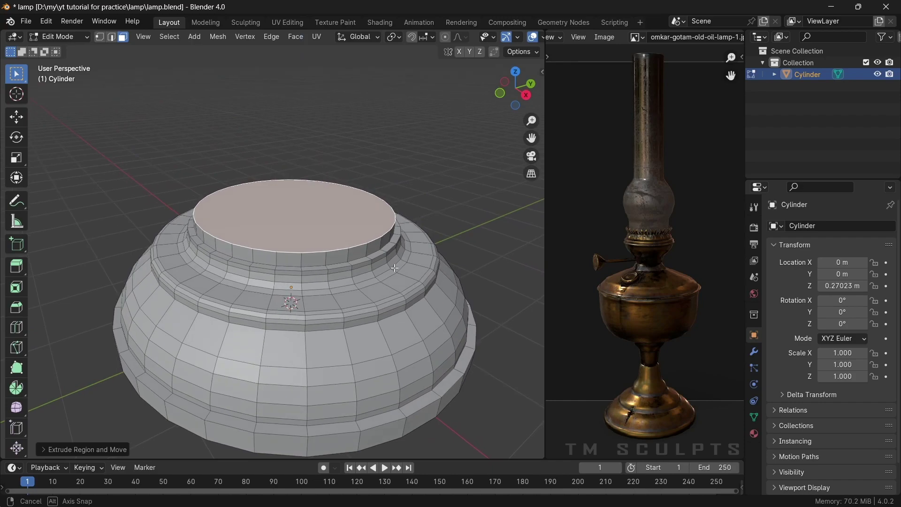
key(i)
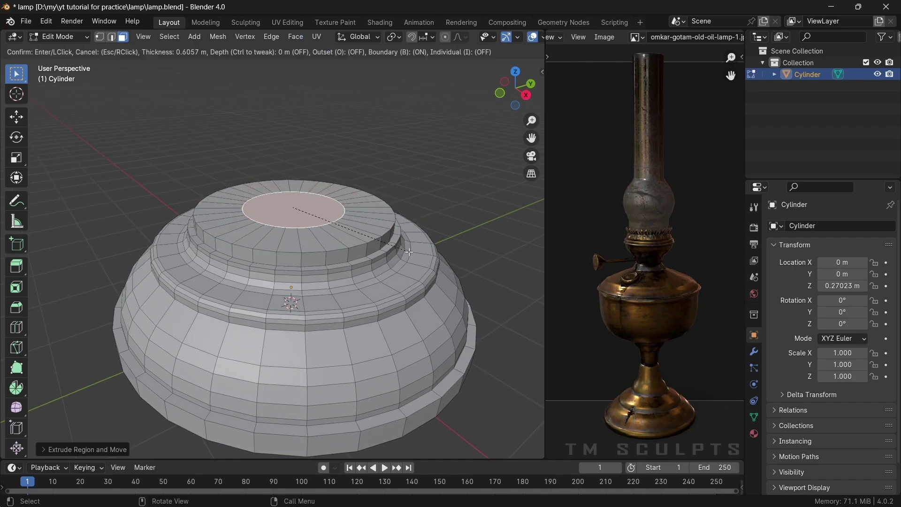
click(414, 254)
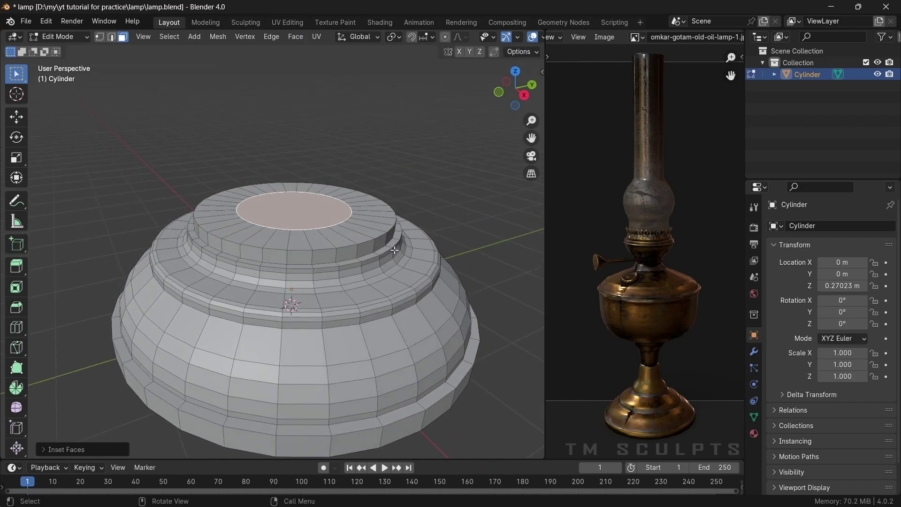
key(e)
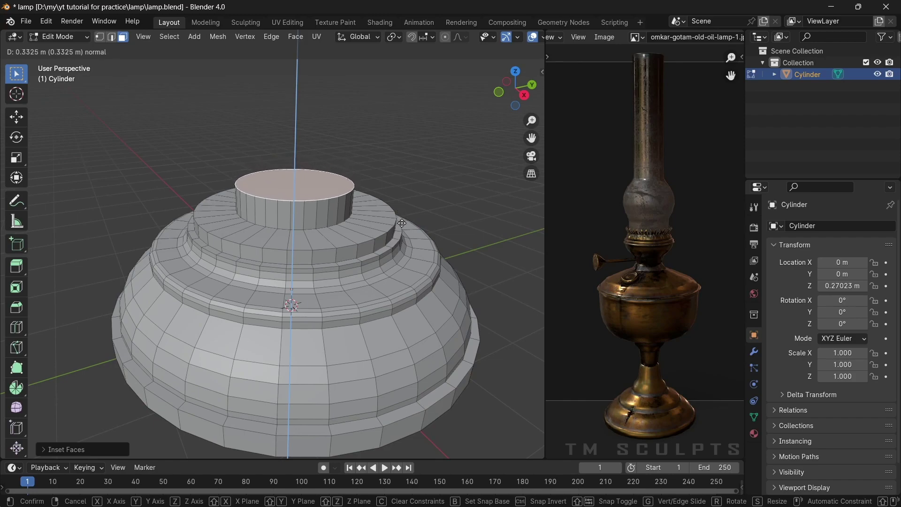
click(402, 211)
Bevel the edge loop at the cylinder's base
key(2)
alt+click(328, 229)
key(ctrl+b)
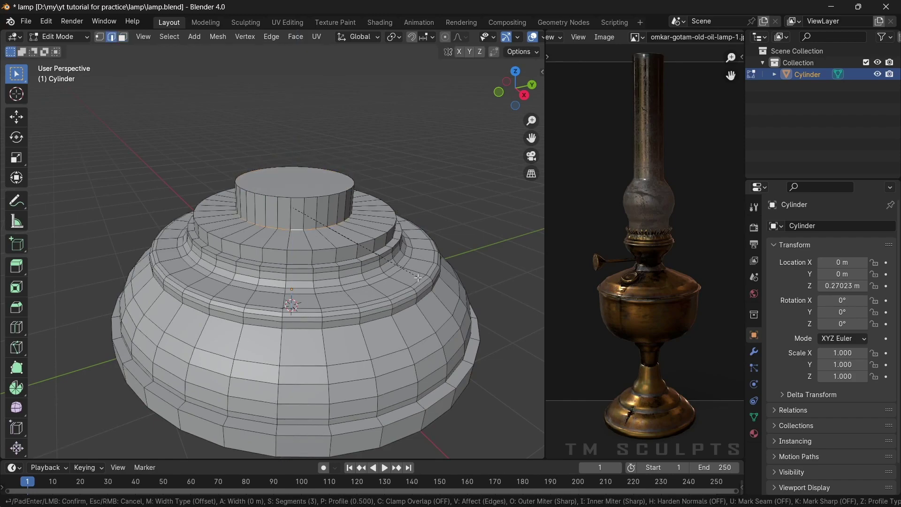
click(432, 298)
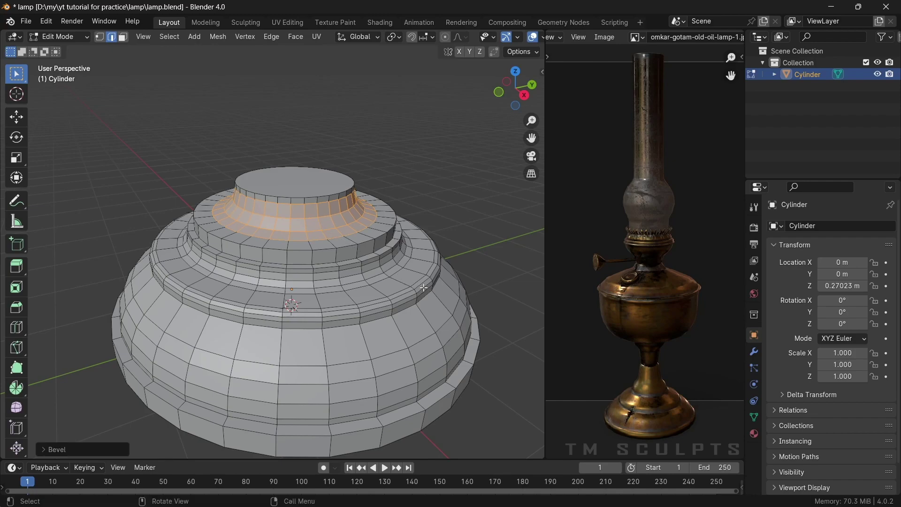
scroll(398, 287, up, 3)
mouse_move(399, 286)
middle_down()
mouse_move(346, 270)
mouse_move(379, 274)
middle_up()
scroll(346, 271, up, 2)
mouse_move(344, 237)
middle_down()
mouse_move(357, 246)
mouse_move(347, 242)
mouse_move(375, 241)
middle_up()
Redo the cylinder foot bevel as a broad three-segment fillet about 0.281 m wide
key(ctrl+z)
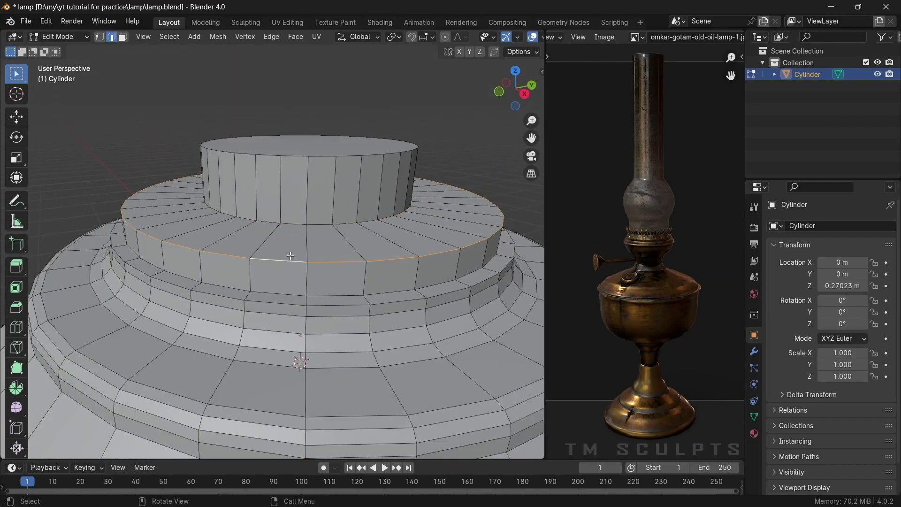
key(ctrl+b)
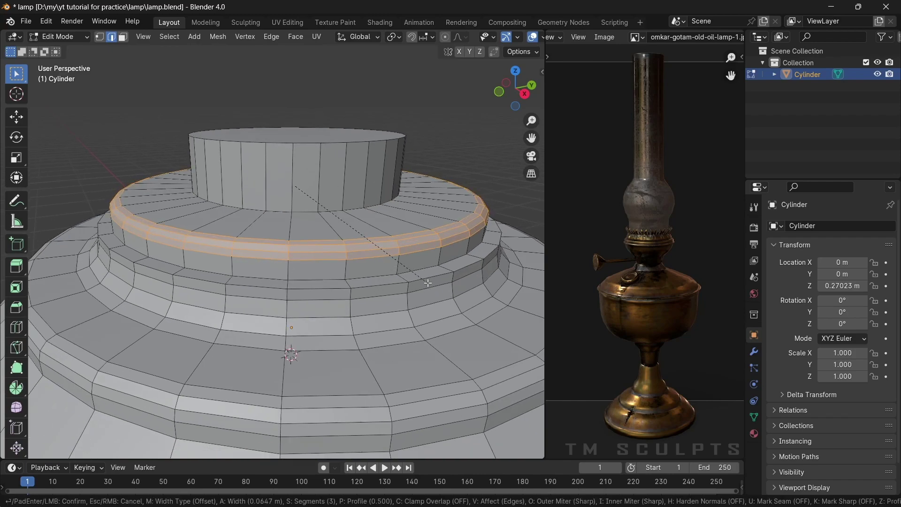
click(427, 283)
mouse_move(427, 283)
middle_down()
mouse_move(372, 250)
mouse_move(364, 227)
middle_up()
alt+click(367, 218)
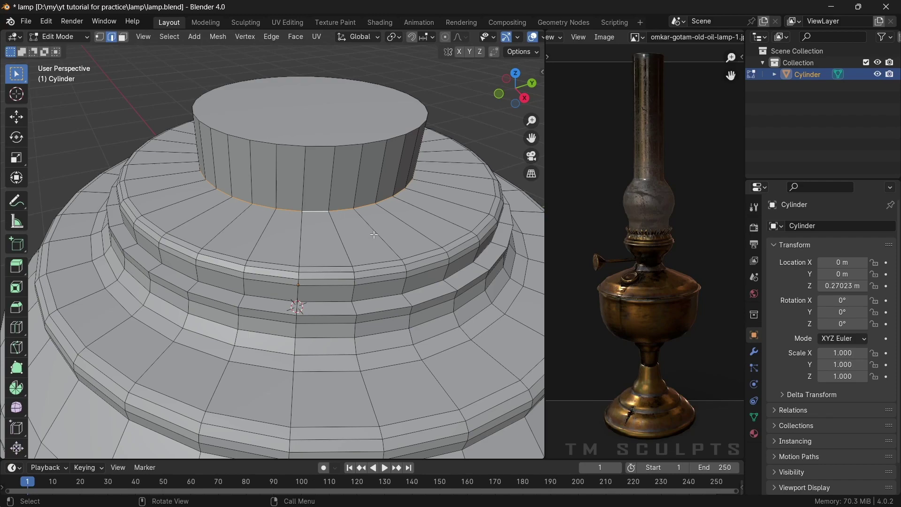
key(ctrl+b)
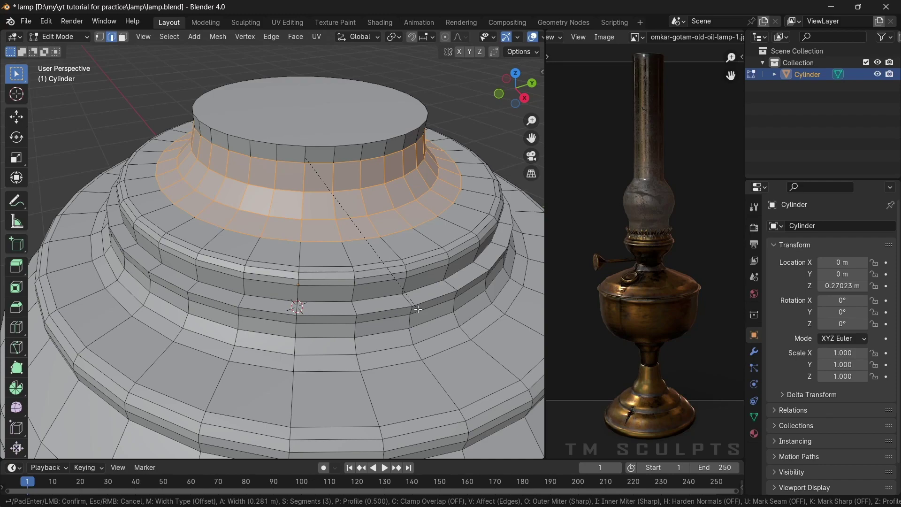
Confirm the 0.281 m bevel at the cylinder's foot
click(418, 309)
scroll(415, 305, down, 3)
middle_drag(415, 303, 409, 290)
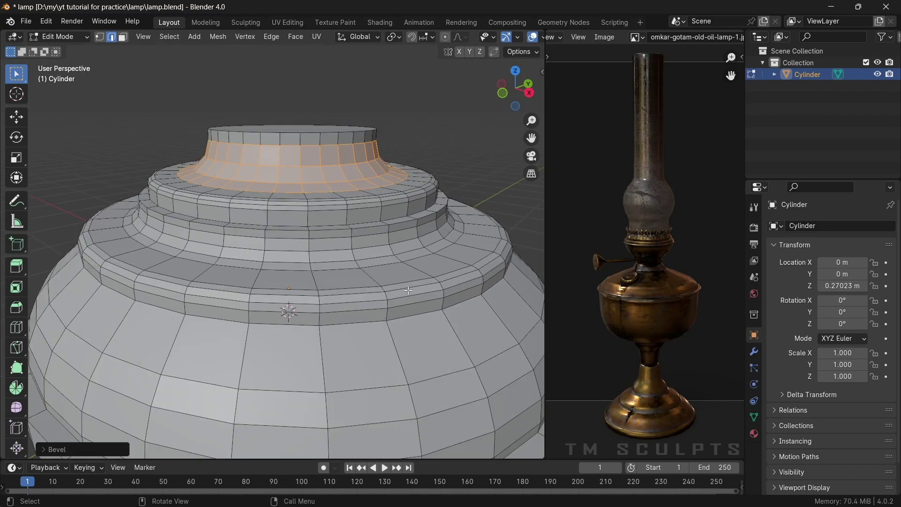
scroll(392, 288, up, 1)
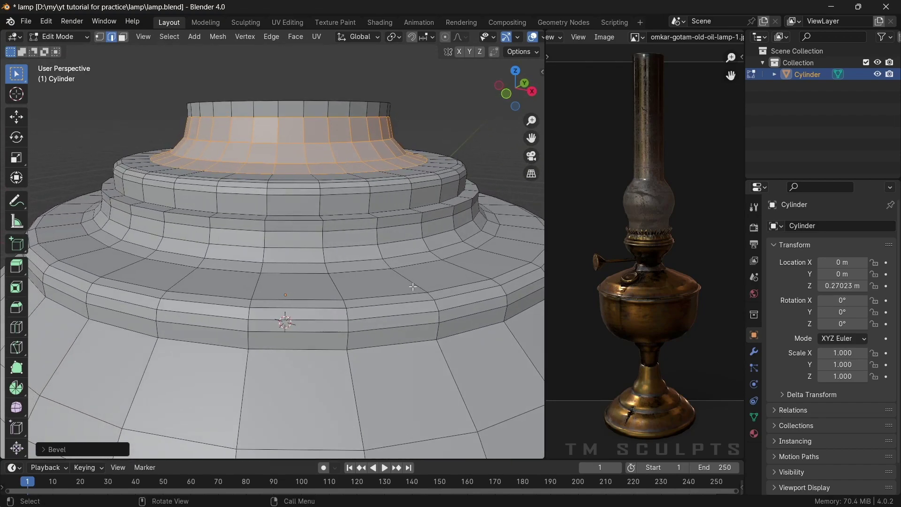
scroll(391, 287, down, 2)
middle_drag(392, 287, 387, 287)
Switch the bevel to a Custom profile and bend its curve into a concave shape
click(41, 449)
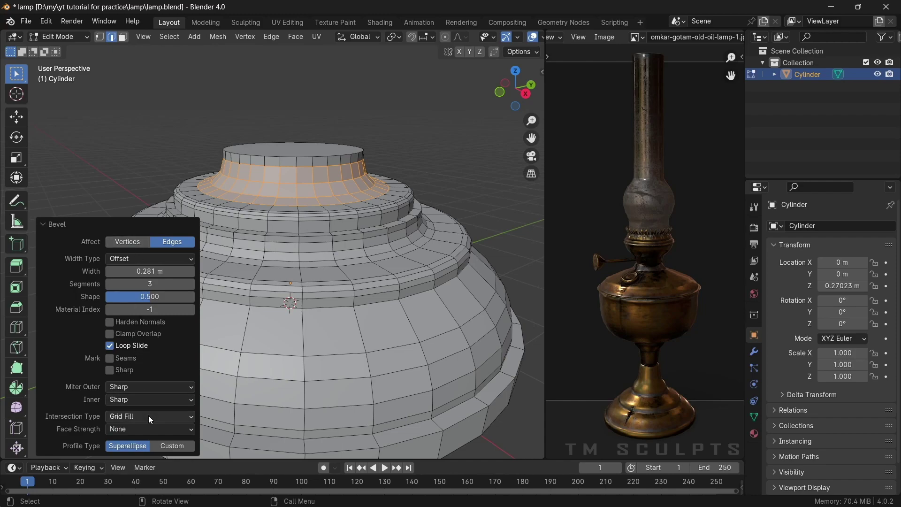
click(142, 260)
click(173, 446)
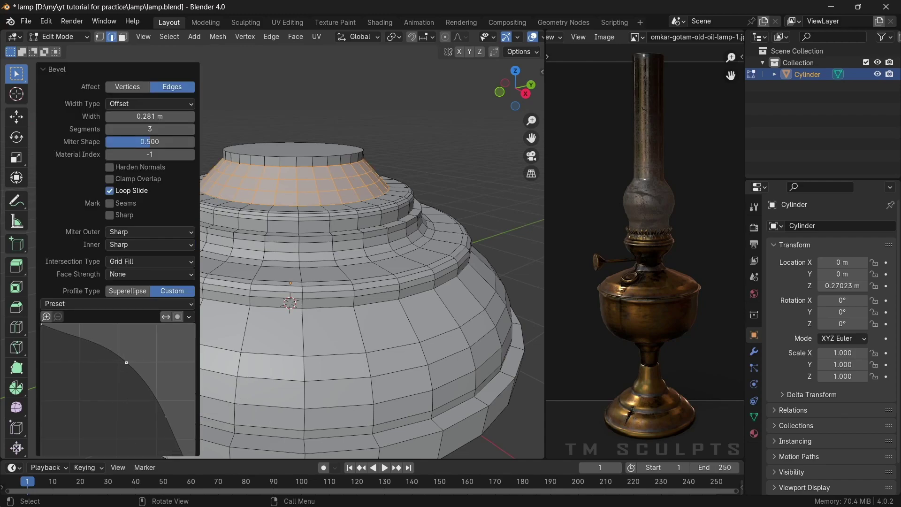
mouse_move(110, 390)
mouse_down()
mouse_move(129, 363)
mouse_move(84, 411)
mouse_up()
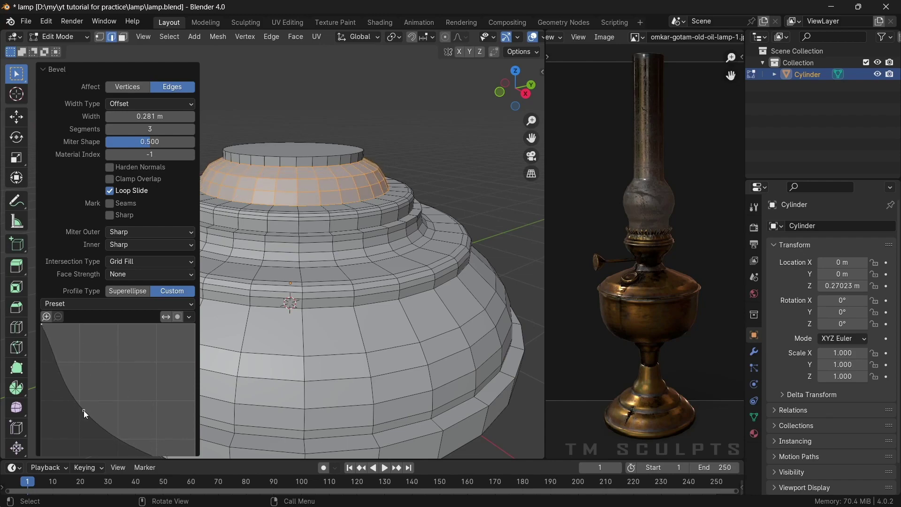
Clear the selection and select the cylinder's top face in face mode
scroll(294, 211, down, 3)
mouse_move(300, 220)
middle_down()
mouse_move(294, 198)
mouse_move(298, 221)
middle_up()
key(alt+a)
key(3)
click(299, 221)
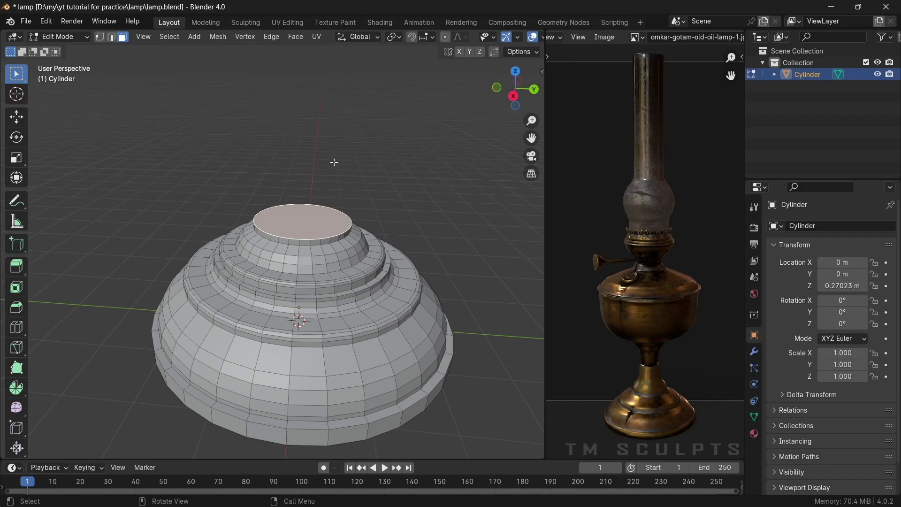
Extrude the top face into a column tapered to 0.748 scale
middle_drag(330, 170, 337, 193)
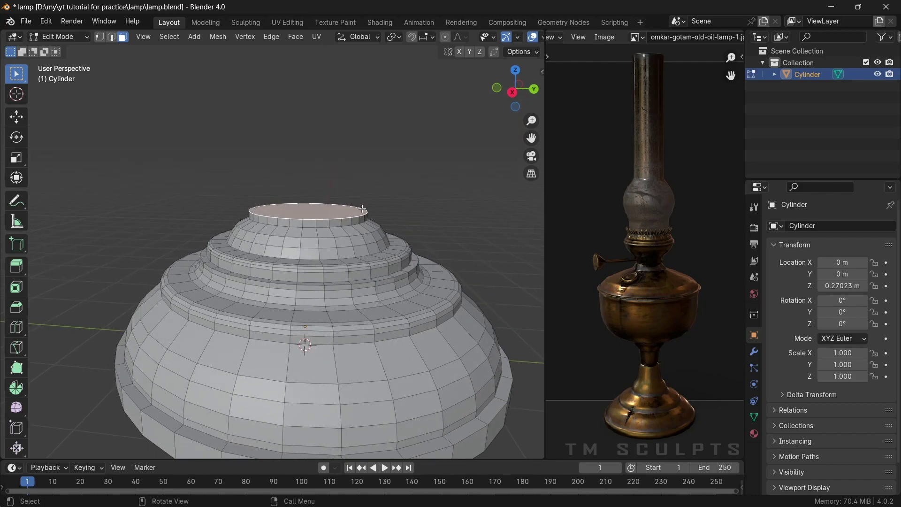
key(e)
click(364, 89)
scroll(364, 197, down, 3)
key(s)
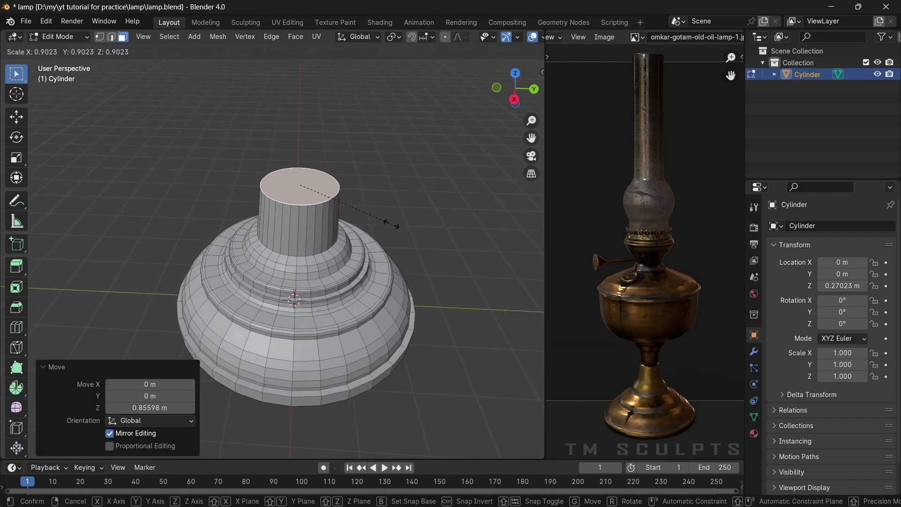
click(381, 220)
scroll(364, 225, up, 3)
mouse_move(364, 224)
middle_down()
mouse_move(361, 208)
mouse_move(312, 236)
middle_up()
scroll(312, 236, up, 2)
Bevel the column's base loop, resetting the profile curve to Superellipse
key(2)
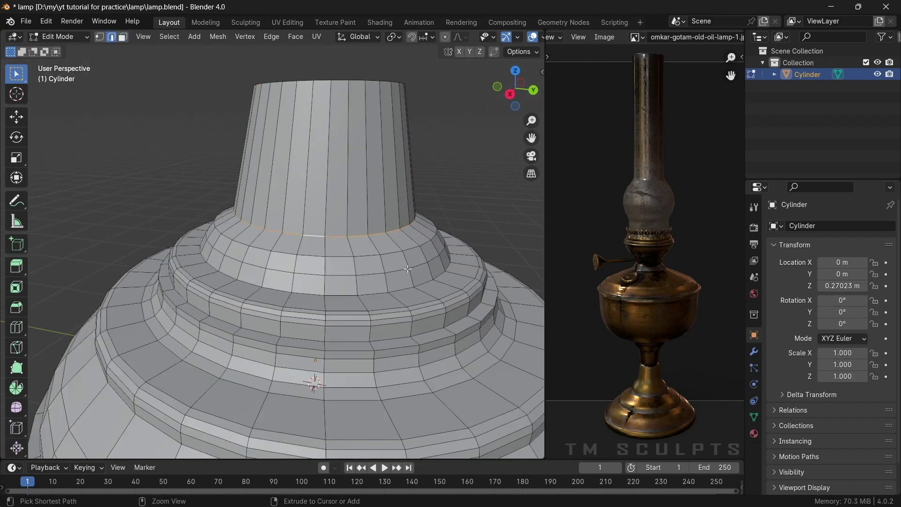
key(ctrl+b)
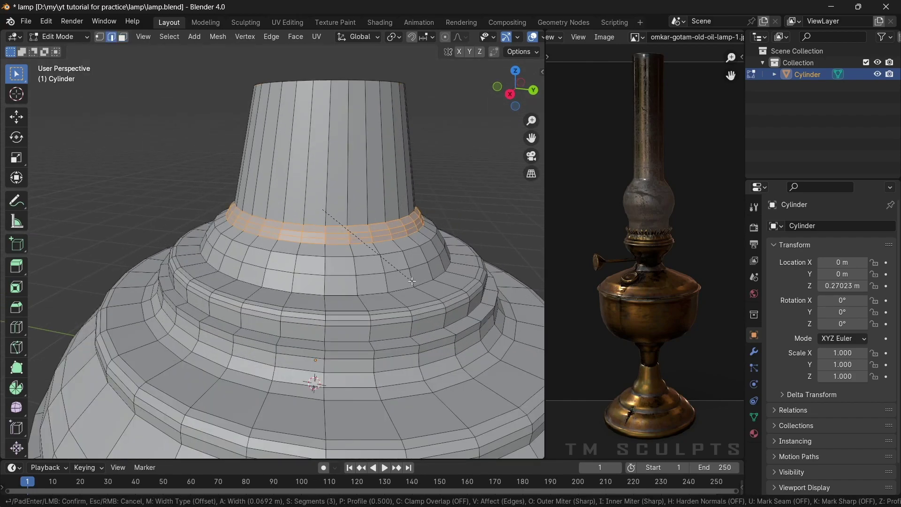
click(412, 281)
scroll(84, 398, down, 3)
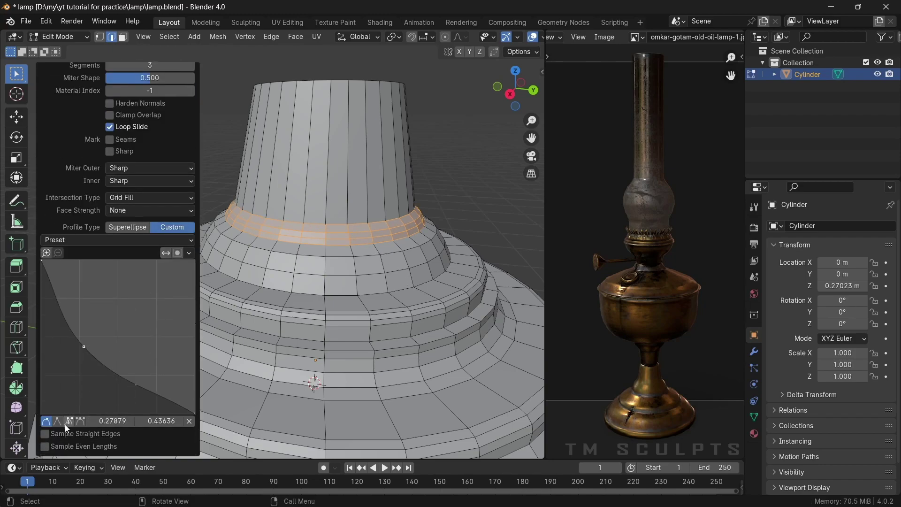
click(189, 254)
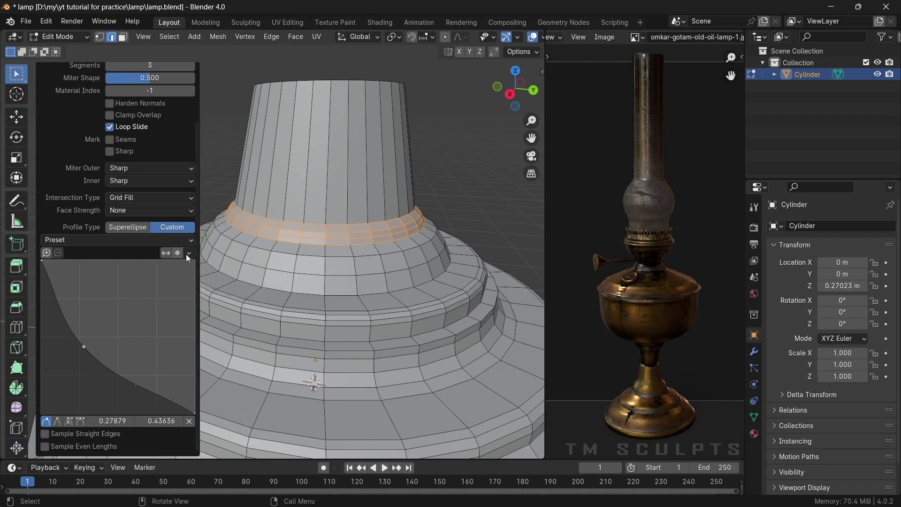
click(208, 276)
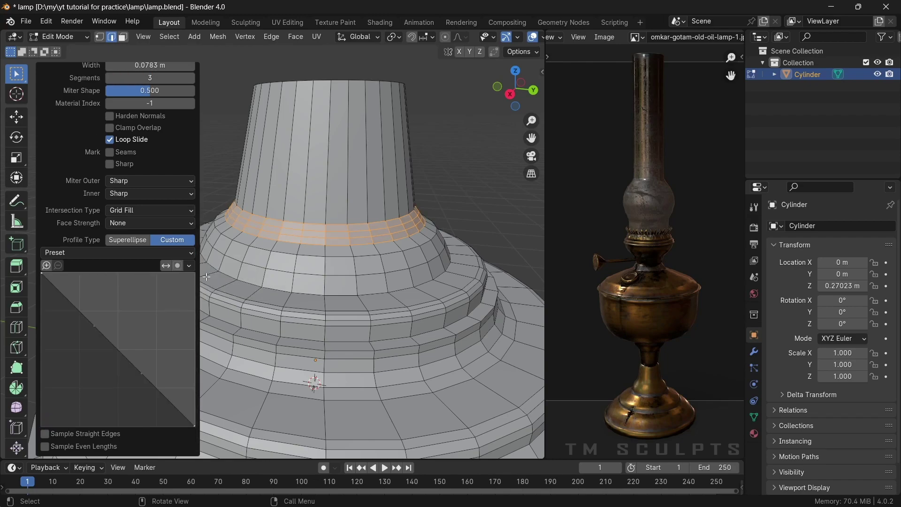
click(120, 246)
Bevel the column's top rim at 0.116 m with three segments
mouse_move(338, 211)
middle_down()
mouse_move(341, 150)
mouse_move(368, 234)
mouse_move(347, 238)
middle_up()
click(342, 150)
key(3)
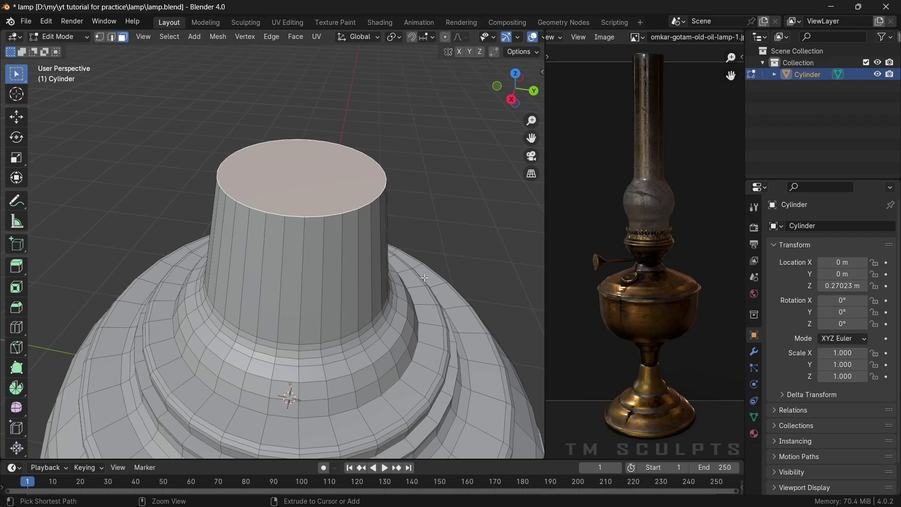
key(ctrl+b)
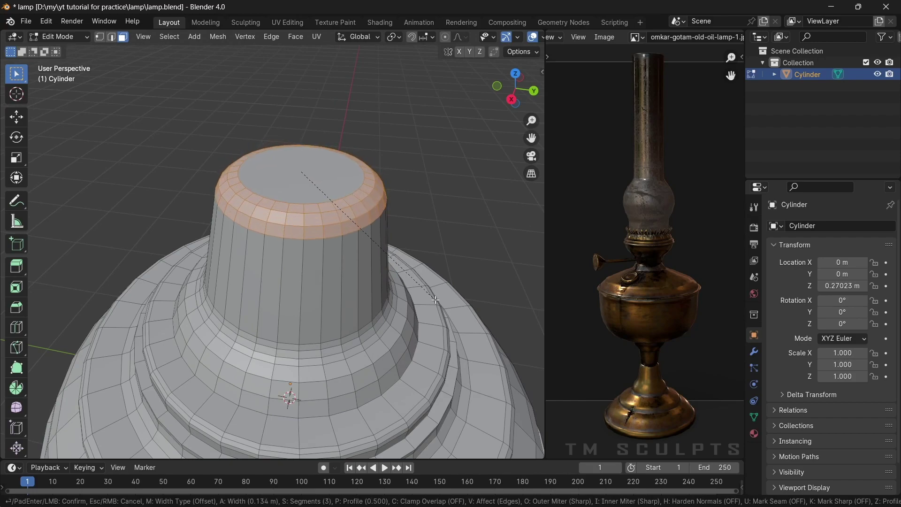
click(436, 295)
scroll(436, 295, down, 3)
Select the column's top face and switch to front orthographic view
mouse_move(435, 295)
middle_down()
mouse_move(392, 235)
mouse_move(376, 257)
mouse_move(314, 201)
mouse_move(323, 203)
middle_up()
click(390, 237)
click(313, 200)
scroll(324, 203, down, 2)
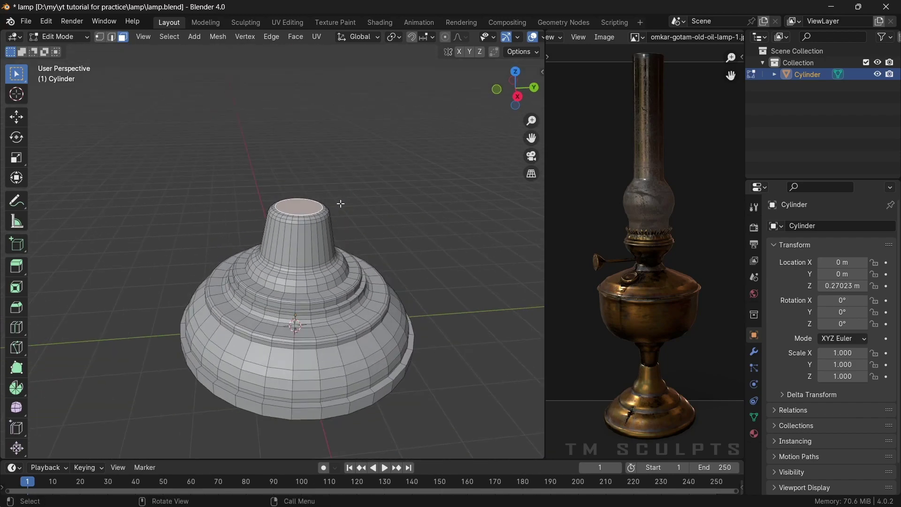
key(KP_1)
scroll(327, 204, up, 2)
scroll(329, 245, up, 2)
Inset the column's top face, extrude it slightly and scale it outward into a lip
scroll(316, 258, up, 2)
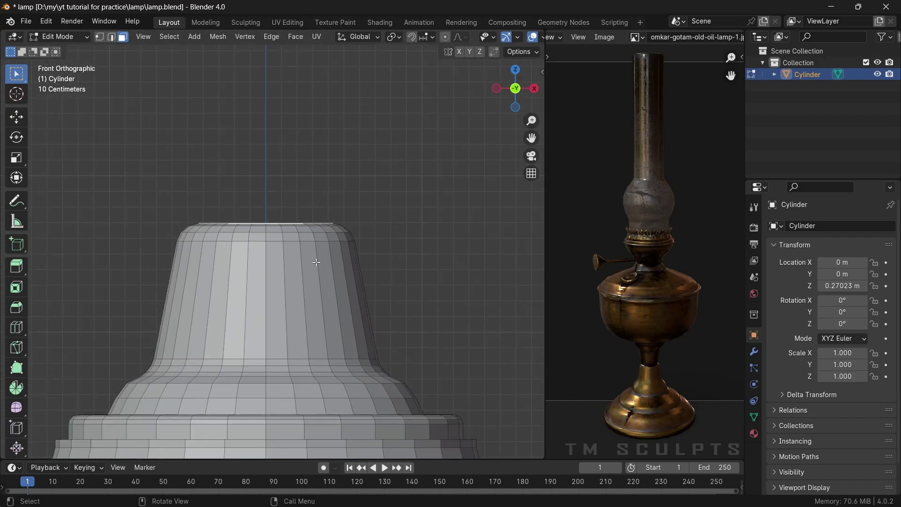
mouse_move(324, 272)
middle_down()
mouse_move(335, 319)
mouse_move(361, 302)
mouse_move(359, 268)
middle_up()
key(i)
click(366, 298)
key(e)
click(356, 256)
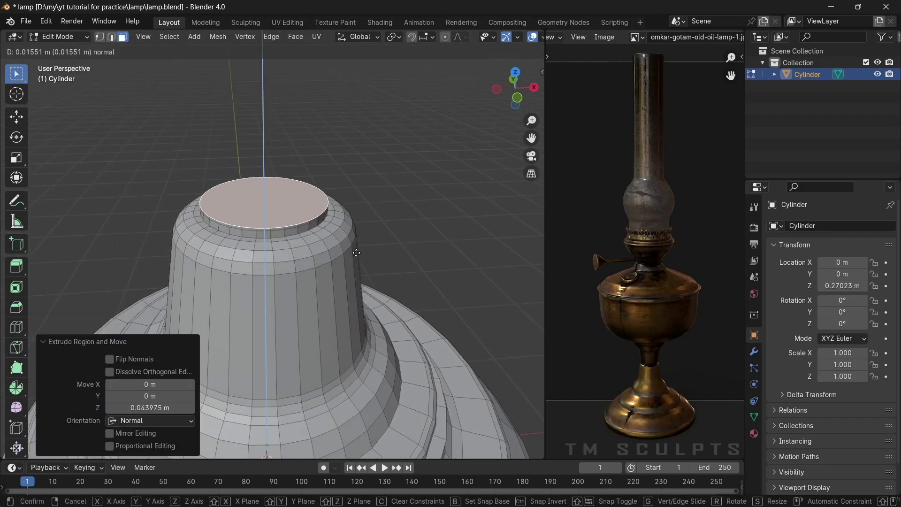
key(s)
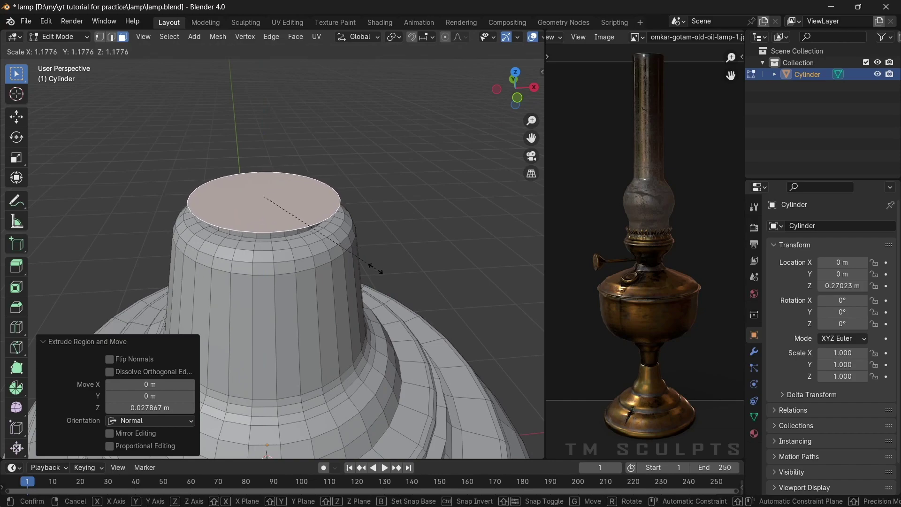
click(376, 267)
Extrude the top face upward into a narrow neck
mouse_move(375, 267)
middle_down()
mouse_move(368, 227)
mouse_move(310, 257)
middle_up()
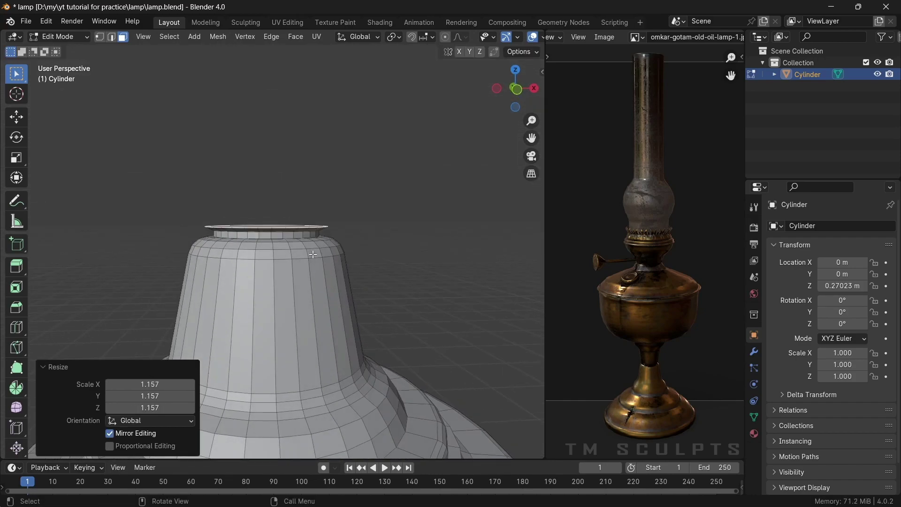
scroll(309, 257, down, 2)
key(e)
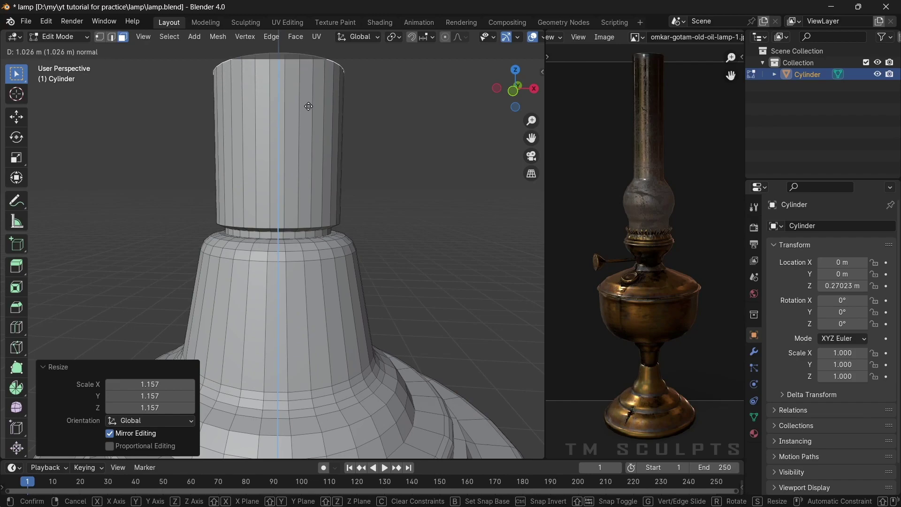
click(307, 219)
scroll(307, 219, down, 1)
middle_drag(307, 218, 324, 271)
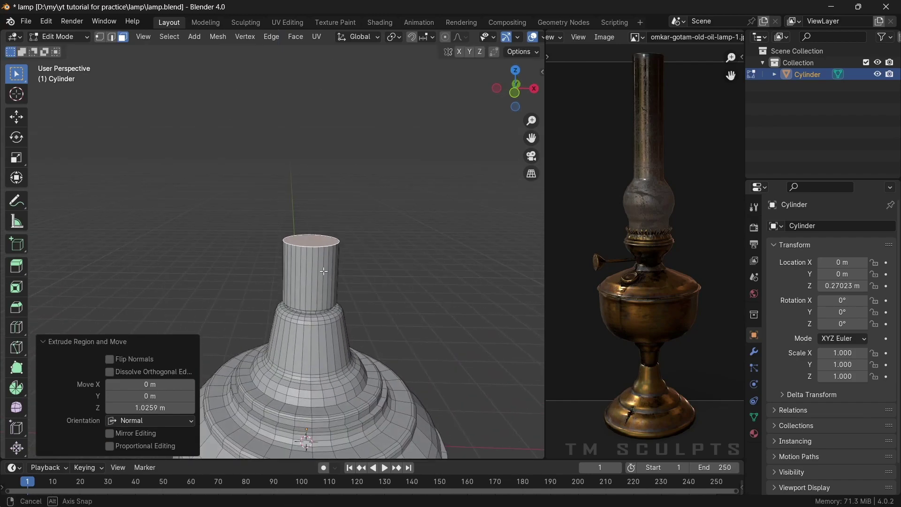
Scale an extruded face into a wide disc and extrude it about 1.66 m upward
key(e)
right_click(351, 286)
key(s)
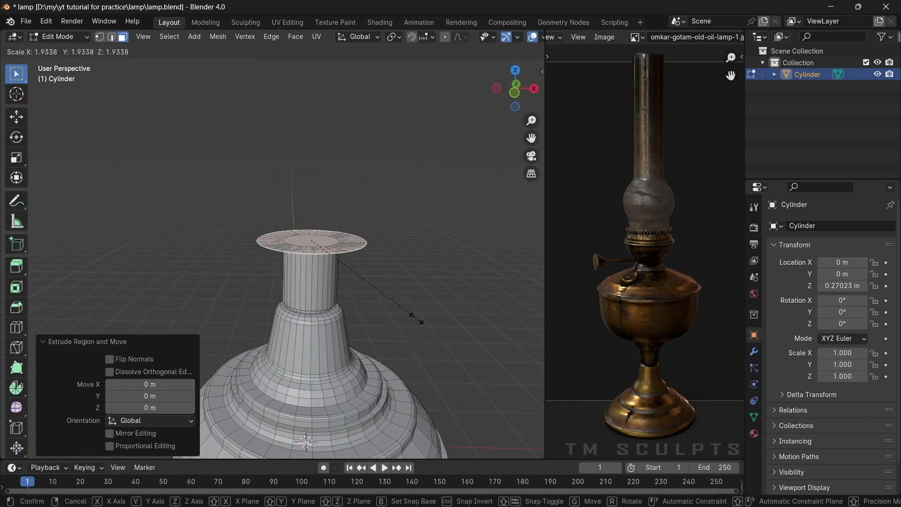
click(435, 268)
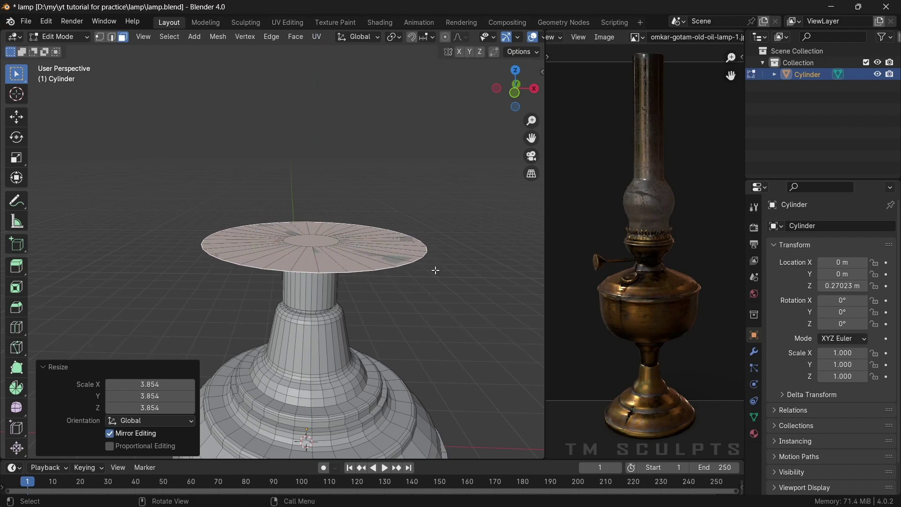
scroll(418, 271, down, 2)
scroll(403, 273, up, 1)
key(e)
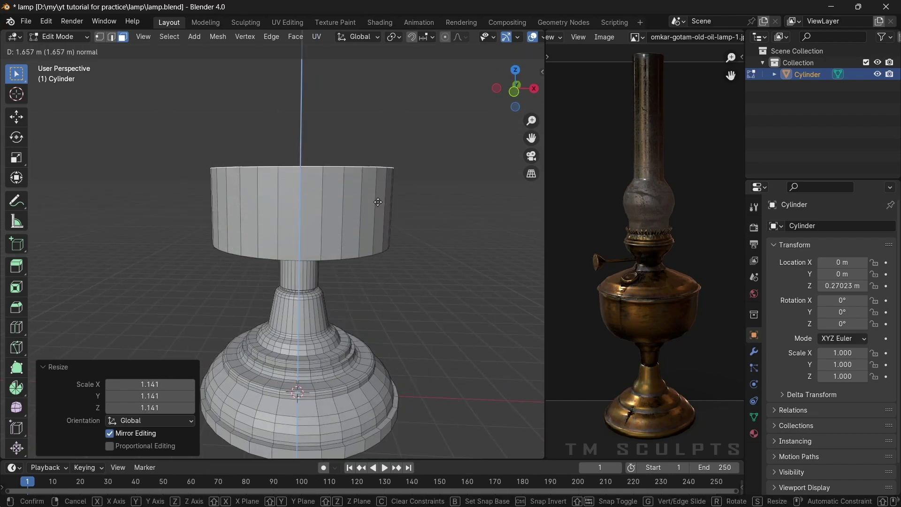
click(378, 200)
Bevel the neck-to-cylinder joint with five segments for a smooth flare
key(2)
middle_drag(366, 262, 342, 234)
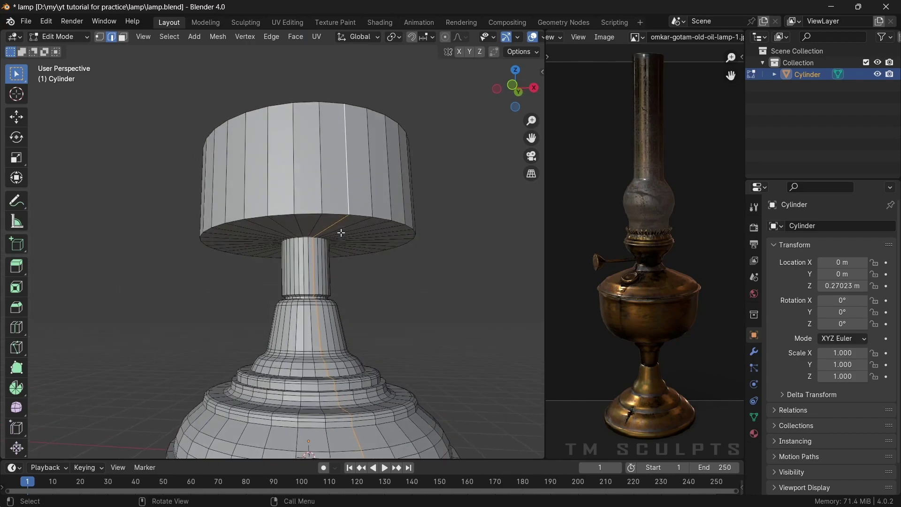
scroll(322, 237, up, 3)
scroll(333, 228, up, 3)
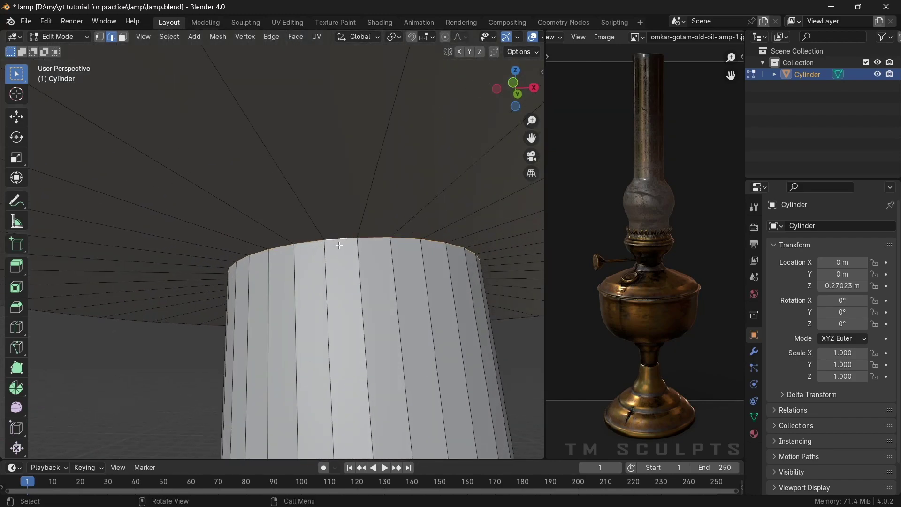
key(ctrl+b)
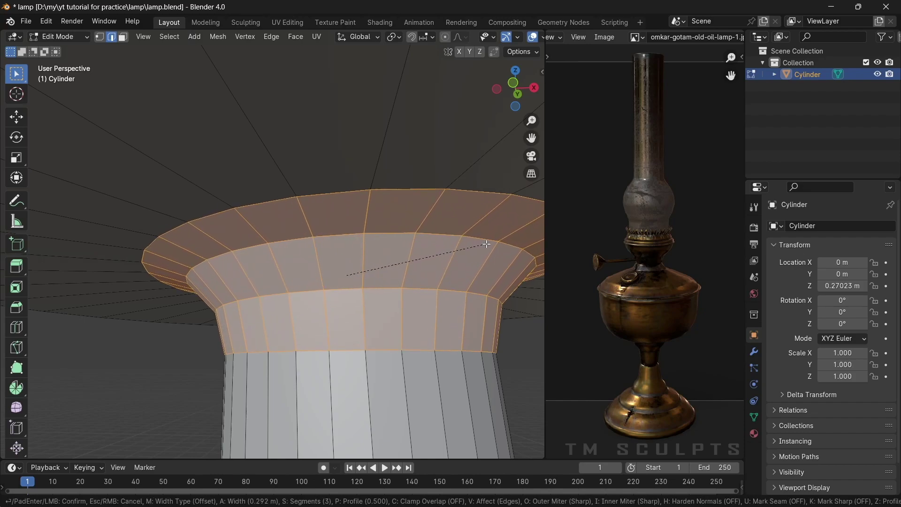
scroll(521, 239, up, 1)
scroll(522, 238, up, 1)
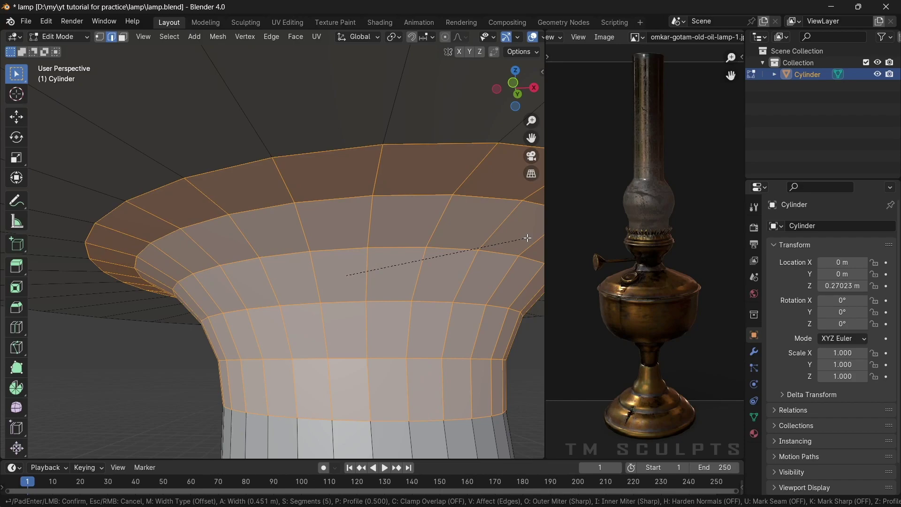
click(524, 237)
scroll(525, 237, down, 5)
scroll(402, 268, down, 2)
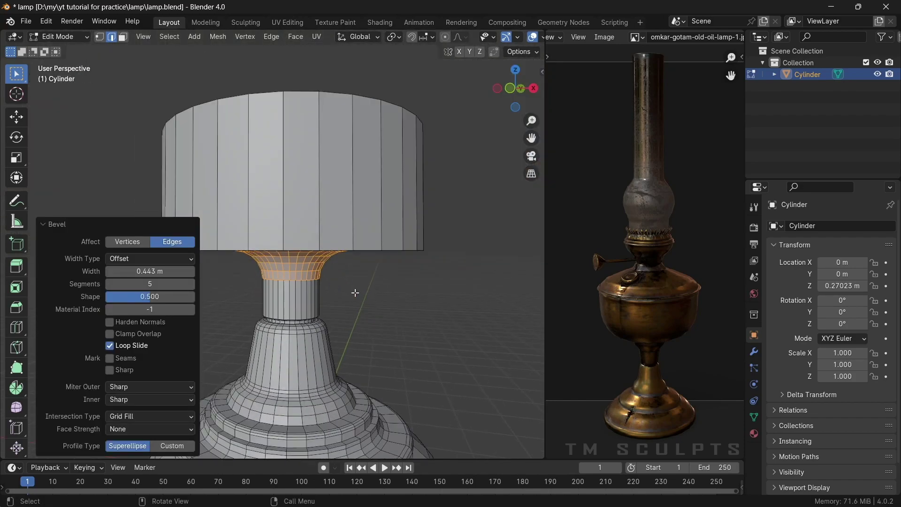
scroll(357, 294, up, 1)
scroll(402, 296, down, 1)
Round the wide cylinder's bottom edge with a bevel
middle_drag(406, 269, 413, 290)
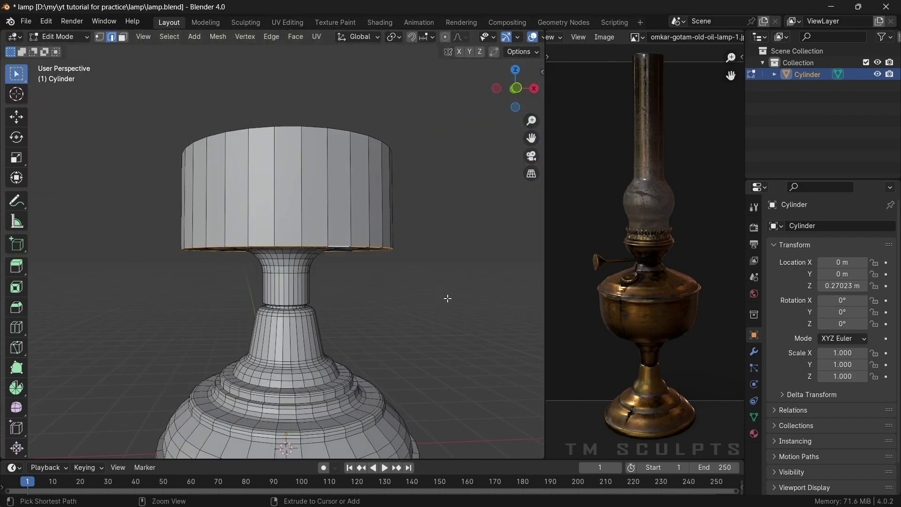
key(ctrl+b)
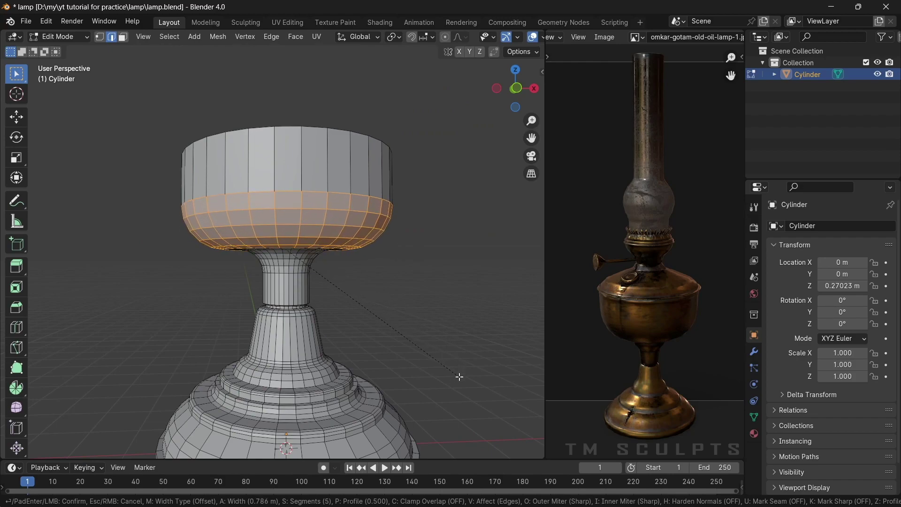
click(460, 377)
scroll(423, 346, down, 2)
mouse_move(422, 345)
middle_down()
mouse_move(372, 298)
mouse_move(359, 326)
mouse_move(377, 315)
mouse_move(327, 225)
mouse_move(336, 249)
middle_up()
Raise the cup's top face along Z to make the cylinder taller
key(alt+a)
key(3)
click(327, 224)
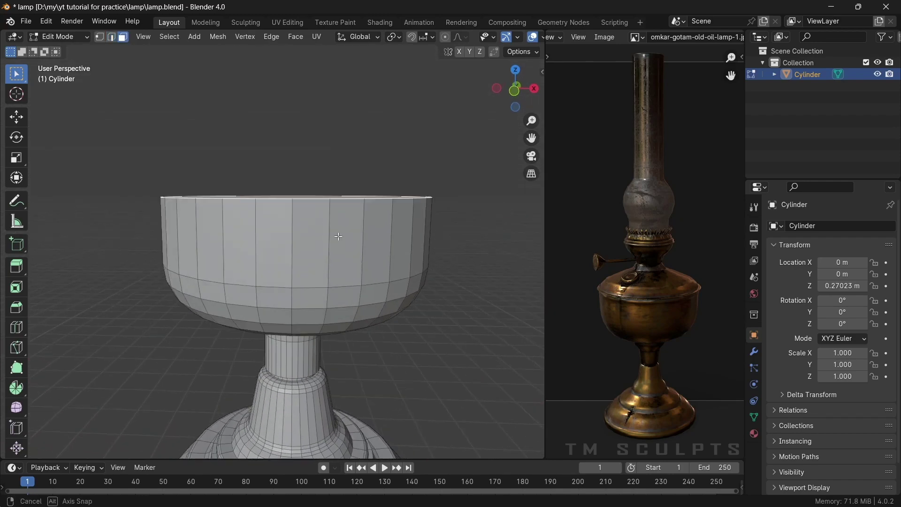
scroll(336, 248, up, 2)
key(g)
key(z)
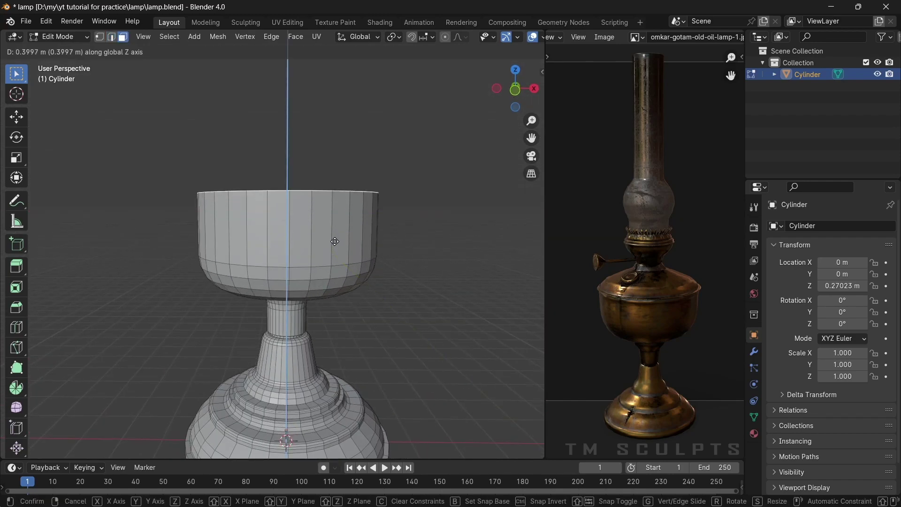
click(335, 241)
Extrude the cup's top face to form a thin top lip
scroll(333, 253, up, 2)
scroll(329, 282, up, 1)
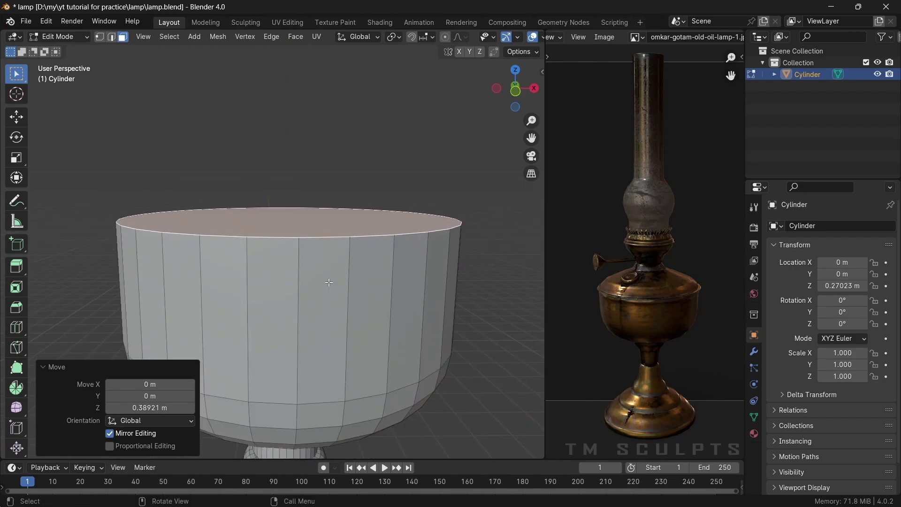
key(e)
click(329, 277)
key(e)
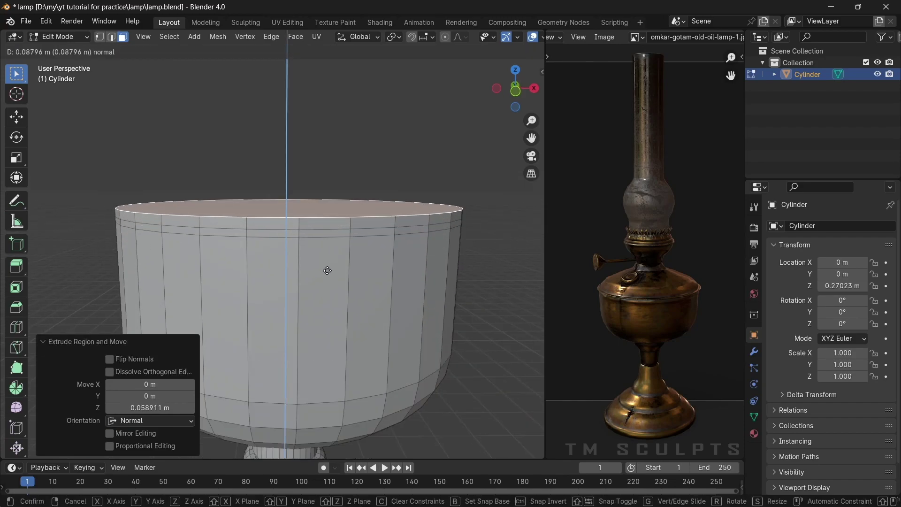
right_click(328, 271)
Scale the cup's rim edge loop slightly outward
key(2)
alt+click(324, 230)
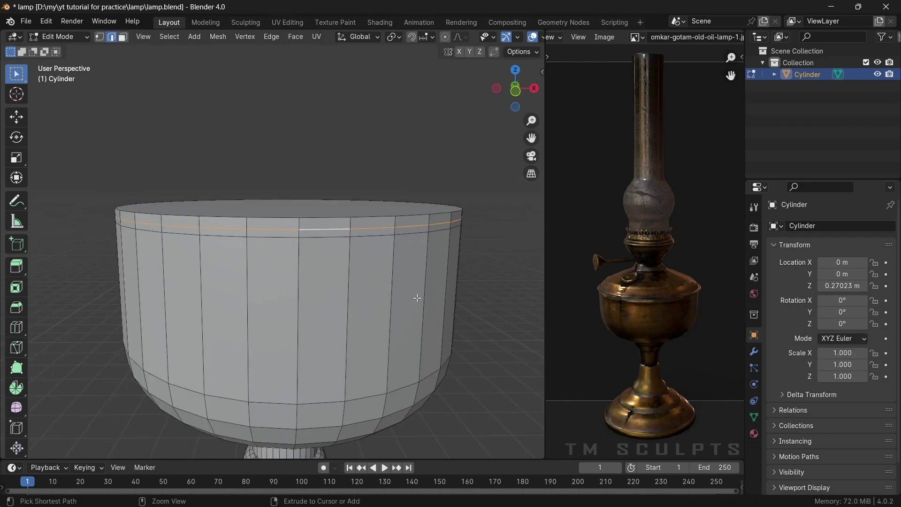
key(s)
click(431, 306)
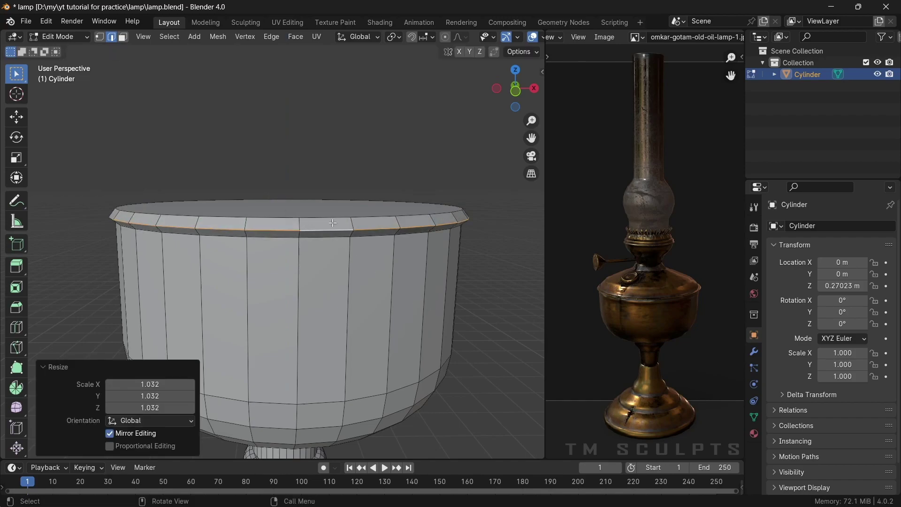
Extrude the body's top cap face upward
key(3)
click(319, 211)
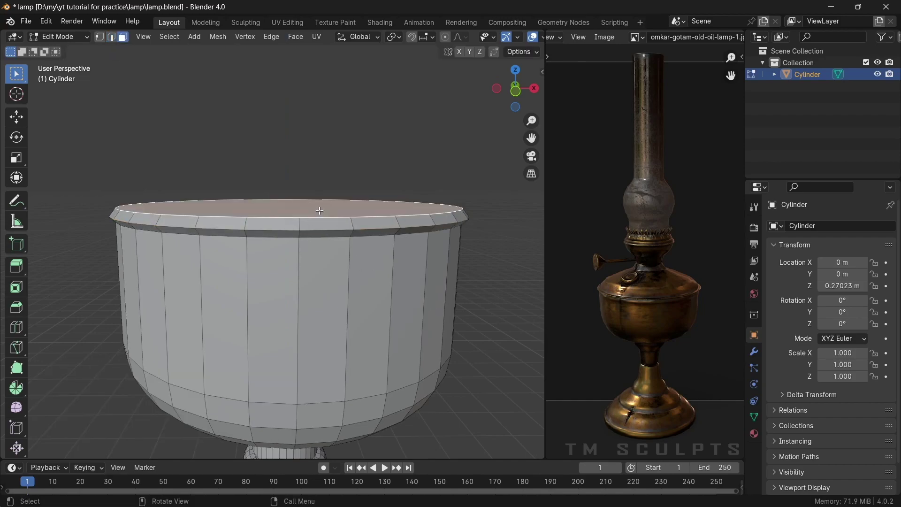
key(e)
click(352, 228)
middle_drag(352, 228, 349, 247)
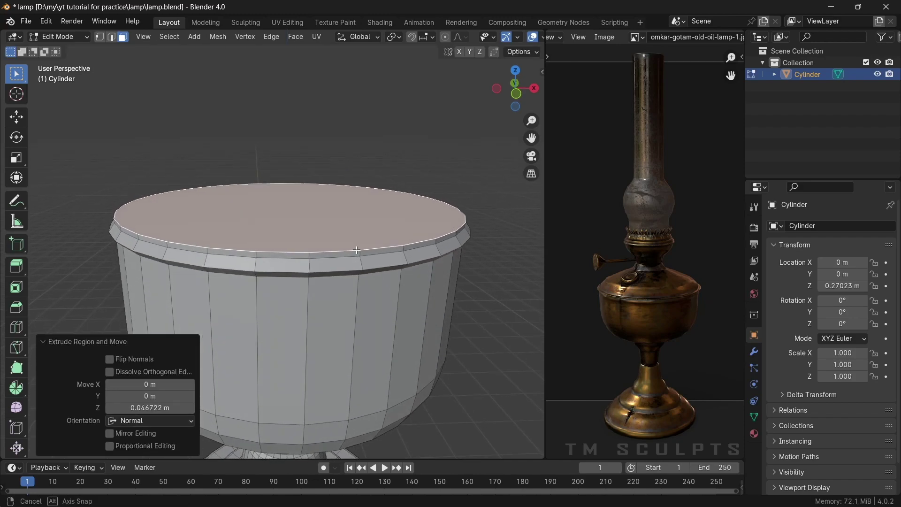
Inset and extrude the top twice: a 0.052205 m ledge, then a raised central disc
key(i)
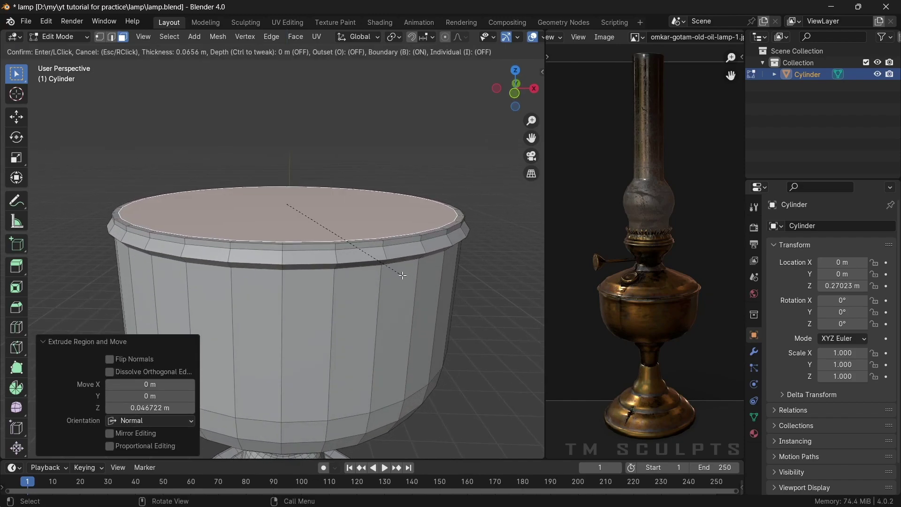
click(402, 276)
key(e)
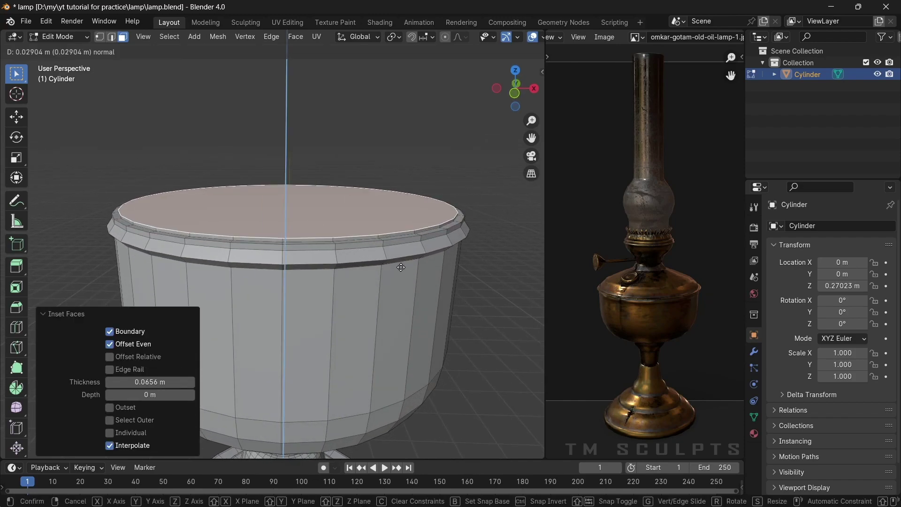
click(401, 265)
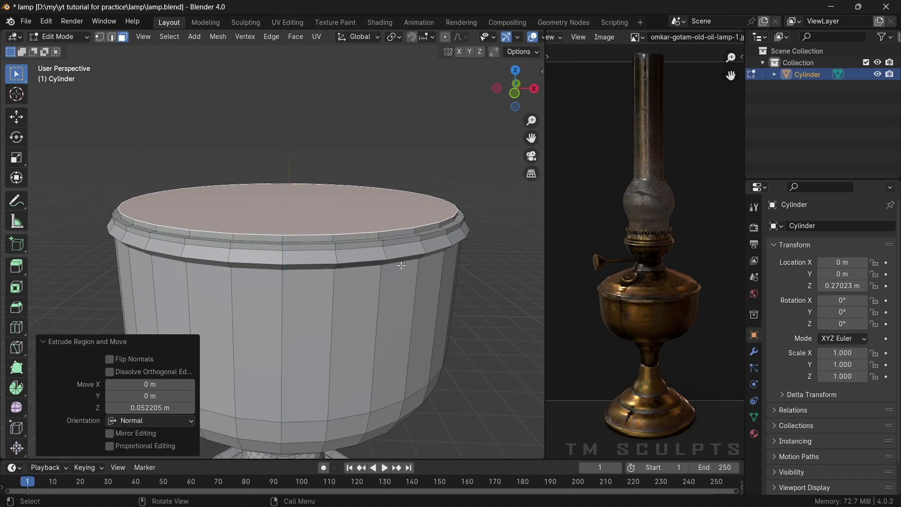
key(i)
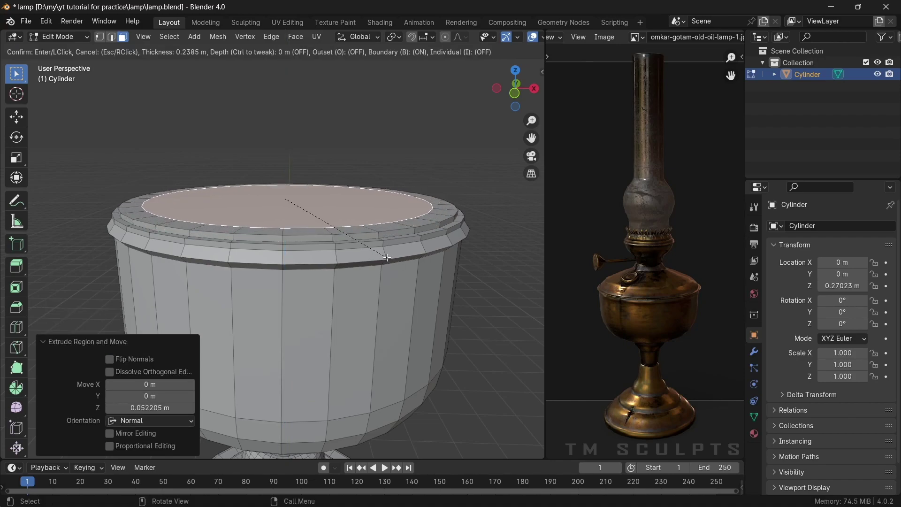
click(390, 258)
key(e)
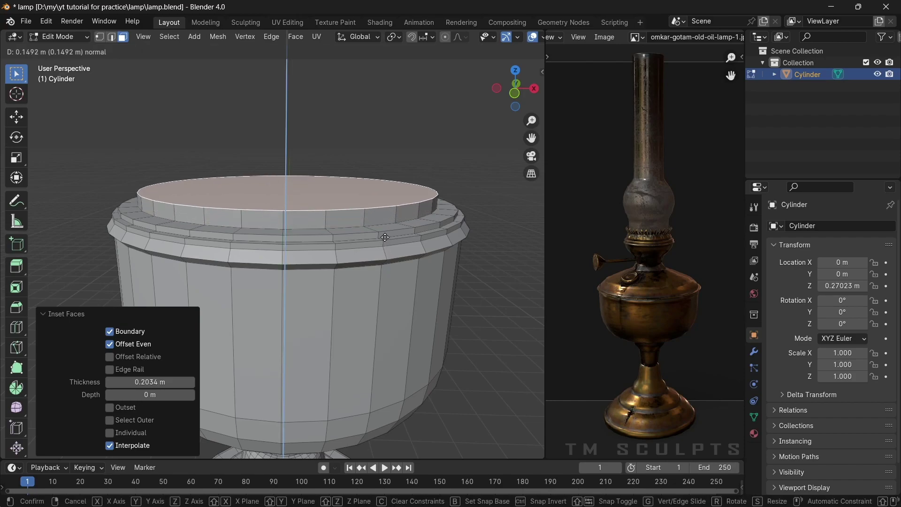
click(385, 237)
Select an edge loop around the stepped rim in edge mode
key(2)
alt+click(366, 225)
scroll(415, 294, up, 4)
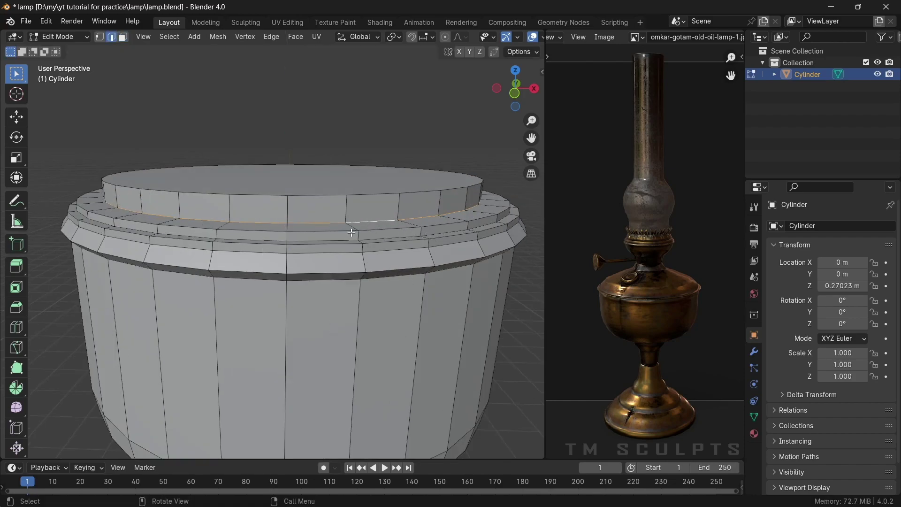
Bevel the first two rim edge loops with three-segment bevels
key(ctrl+b)
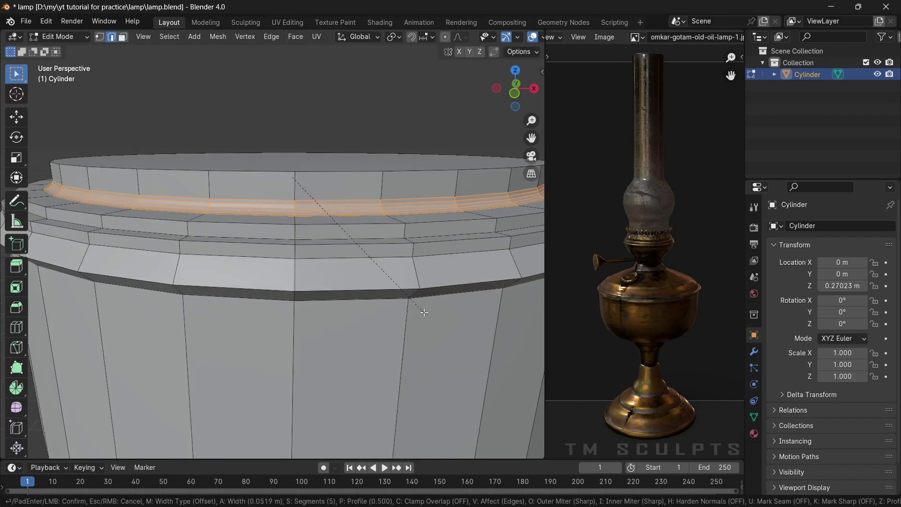
click(427, 314)
scroll(412, 310, down, 4)
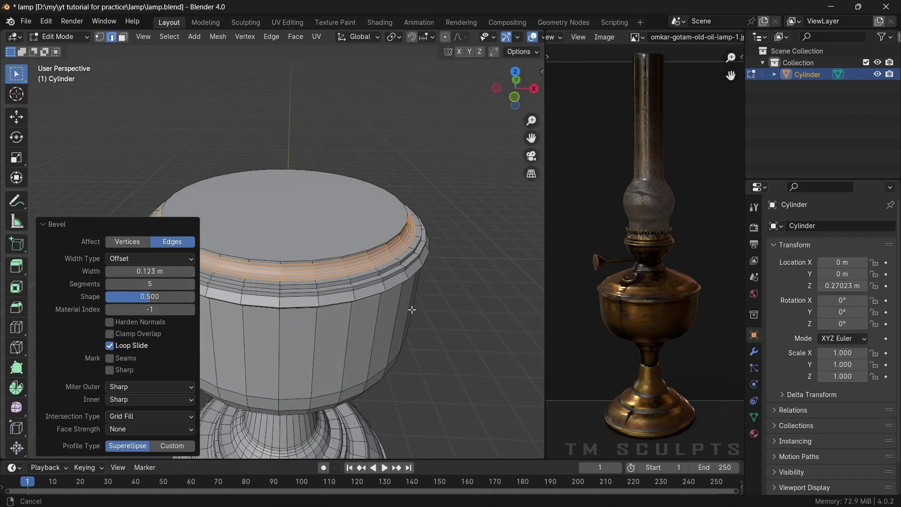
scroll(412, 310, up, 3)
alt+click(423, 348)
scroll(427, 366, up, 2)
key(ctrl+b)
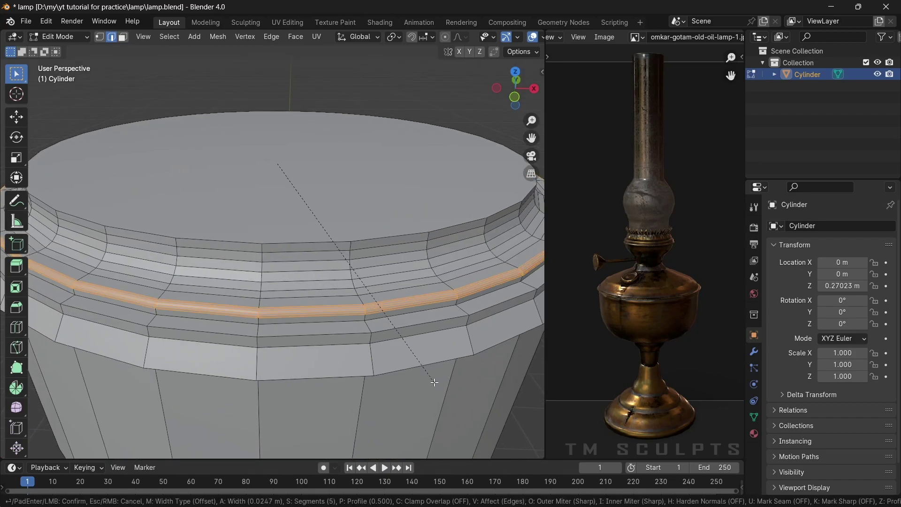
scroll(436, 379, down, 1)
click(437, 379)
Bevel two more rim edge loops, including the 0.0641 m outer rim
alt+click(309, 335)
mouse_move(310, 334)
middle_down()
mouse_move(392, 352)
mouse_move(322, 174)
mouse_move(413, 323)
middle_up()
key(ctrl+b)
click(397, 358)
alt+click(323, 180)
key(ctrl+b)
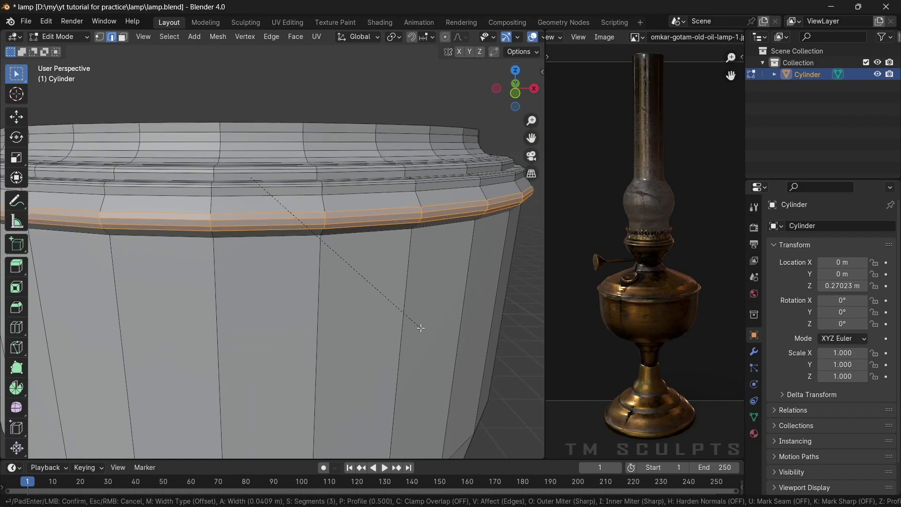
click(421, 327)
scroll(416, 319, down, 5)
mouse_move(413, 316)
middle_down()
mouse_move(376, 256)
mouse_move(368, 282)
mouse_move(328, 231)
middle_up()
Select the body's top face in face mode
scroll(328, 232, up, 4)
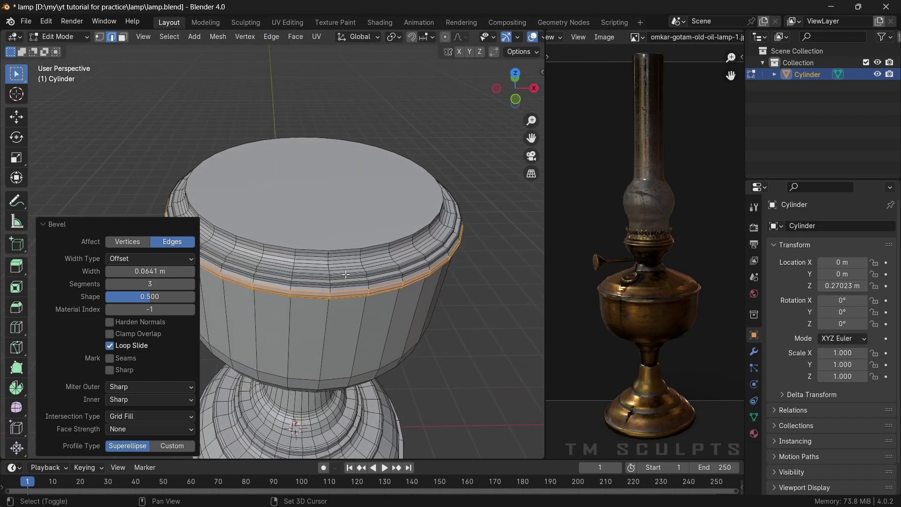
key(3)
scroll(328, 231, up, 2)
click(327, 254)
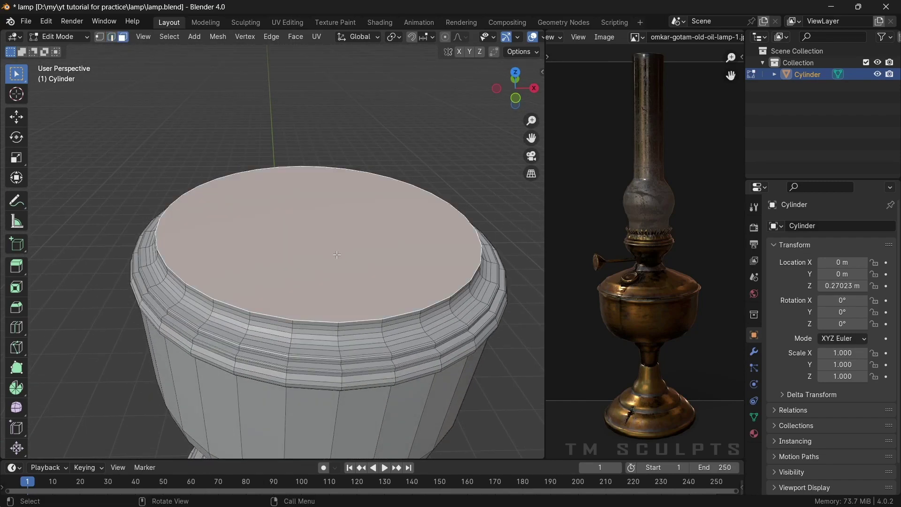
Scale the top face to about 0.5 and raise it 0.177 m in Z
mouse_move(354, 248)
middle_down()
mouse_move(350, 272)
mouse_move(343, 264)
middle_up()
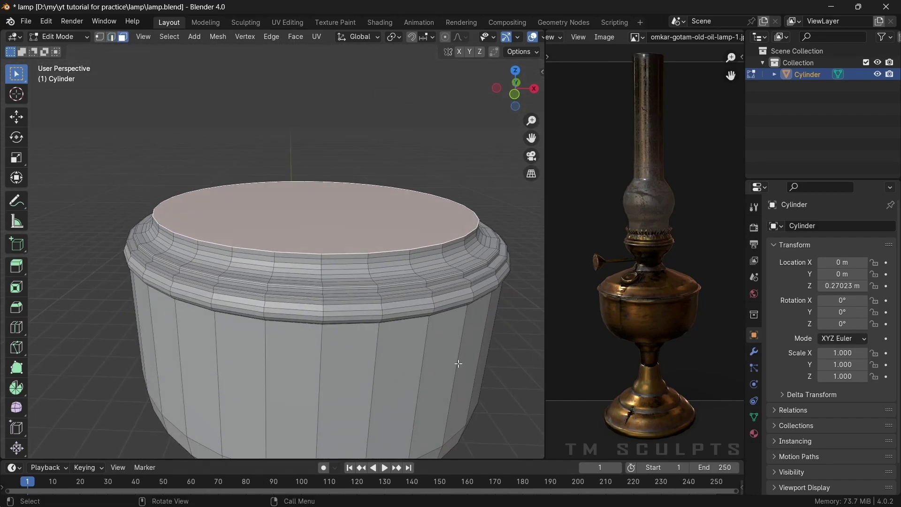
key(s)
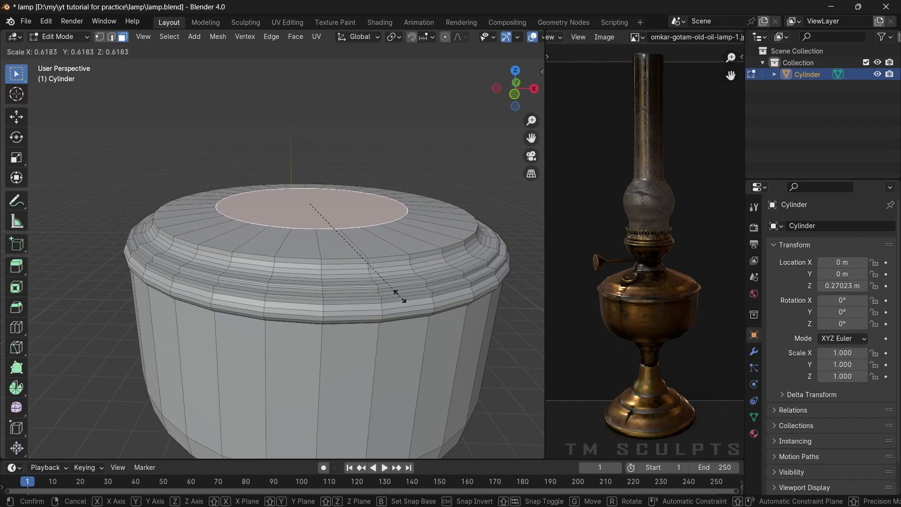
click(379, 283)
key(g)
key(z)
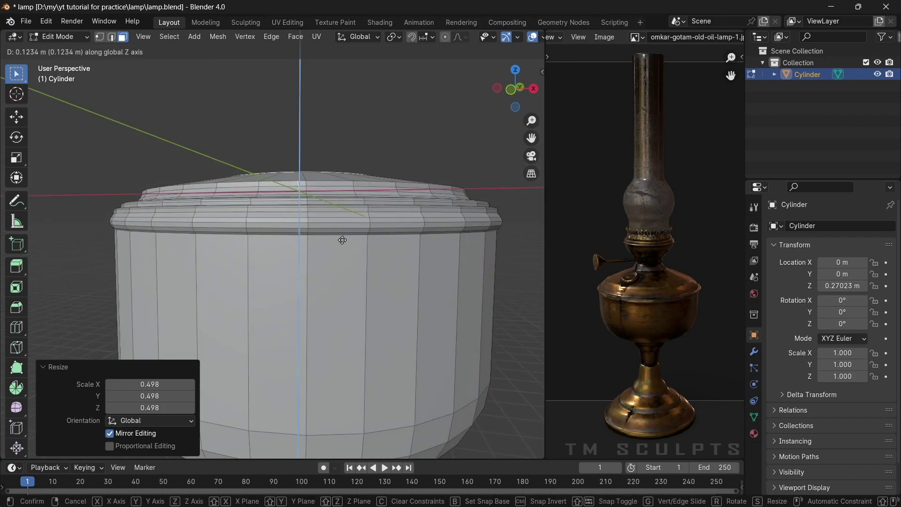
click(358, 257)
Extrude the top face upward into a short, narrow cylindrical neck
scroll(359, 258, down, 3)
scroll(358, 258, up, 3)
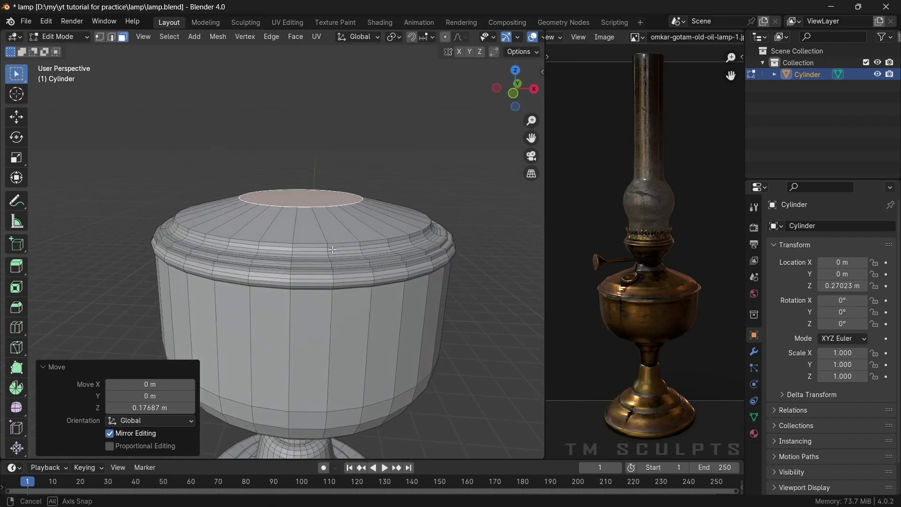
mouse_move(359, 257)
middle_down()
mouse_move(361, 277)
mouse_move(355, 263)
middle_up()
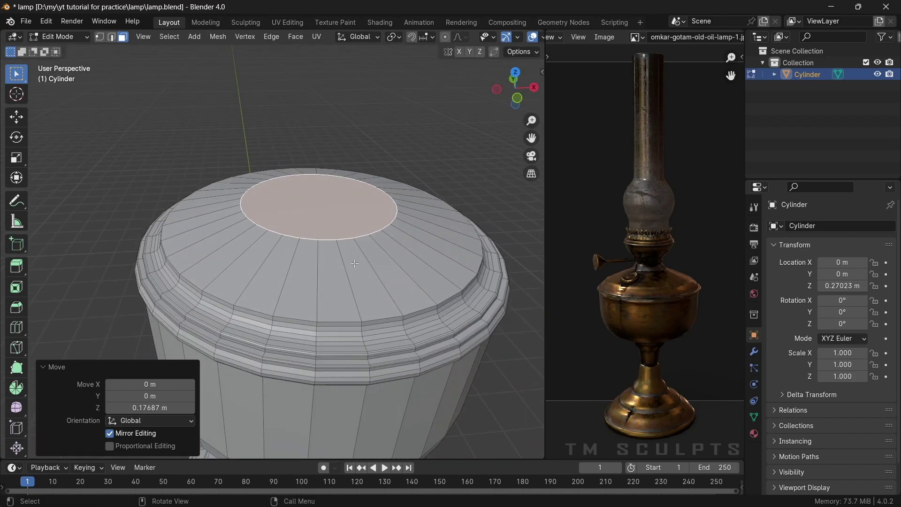
key(e)
click(358, 238)
Bevel the neck's base edge loop, undoing the too-wide try and redoing it with 2 segments
key(2)
alt+click(323, 237)
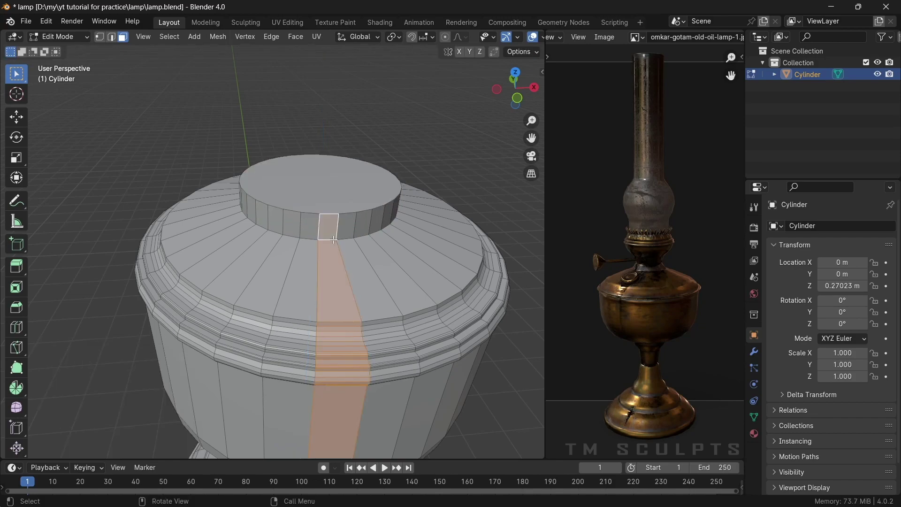
alt+click(357, 235)
key(ctrl+b)
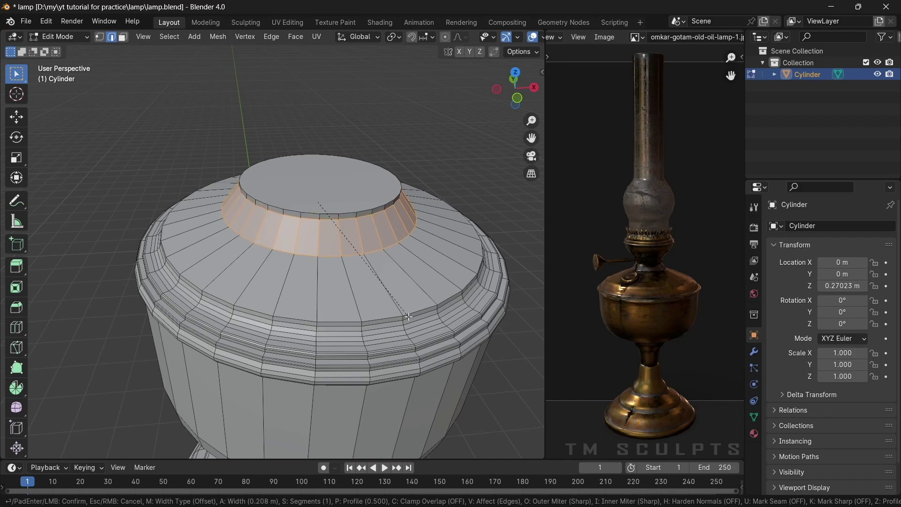
click(407, 315)
key(ctrl+z)
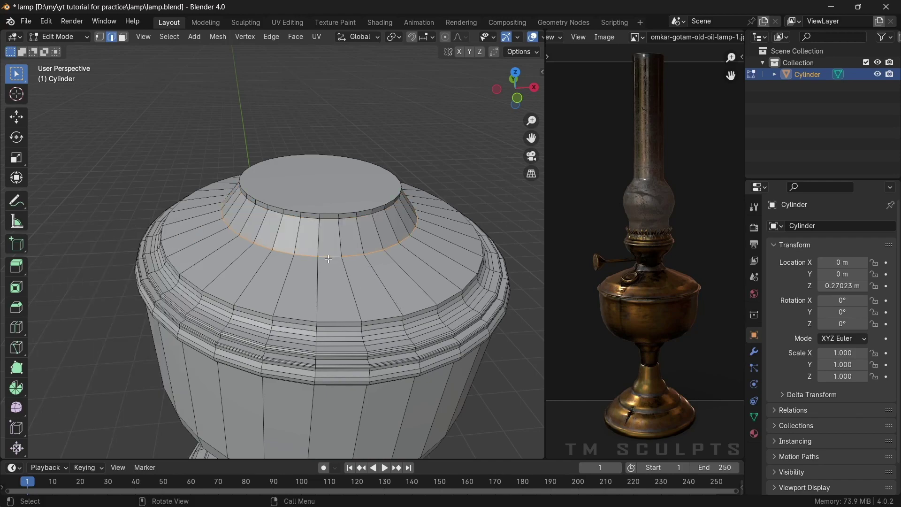
key(ctrl+b)
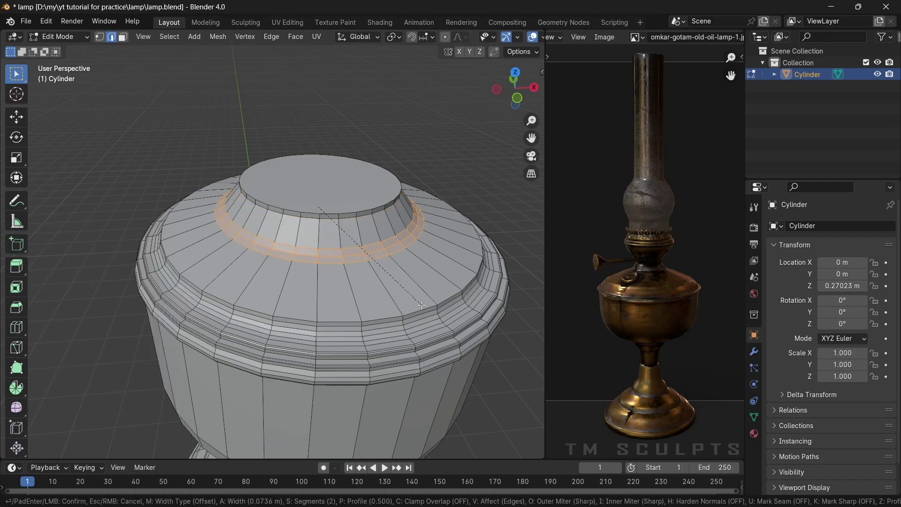
click(424, 306)
Select the neck's top face in face select mode
mouse_move(425, 306)
middle_down()
mouse_move(352, 254)
mouse_move(351, 225)
middle_up()
key(ctrl+z)
key(3)
click(352, 254)
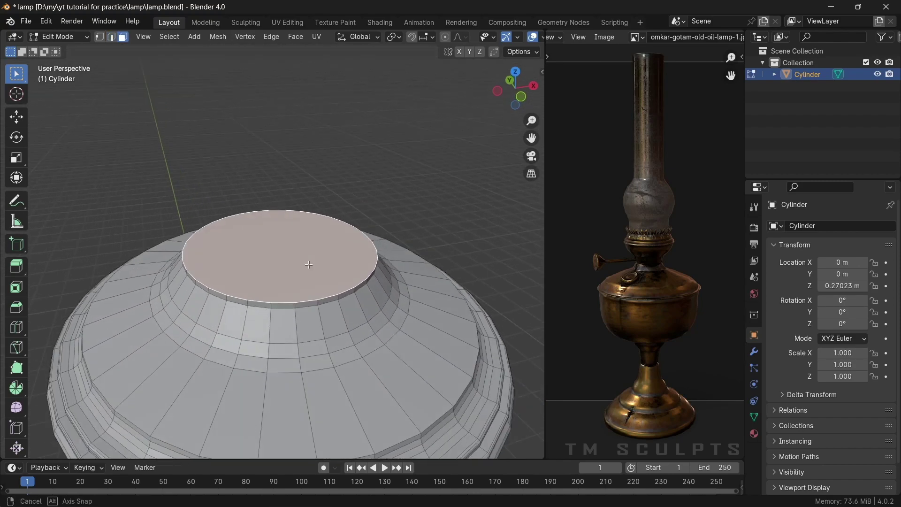
Inset the neck's top cap face to form a ring
scroll(630, 261, up, 2)
scroll(627, 295, up, 3)
scroll(628, 298, down, 2)
scroll(634, 295, down, 1)
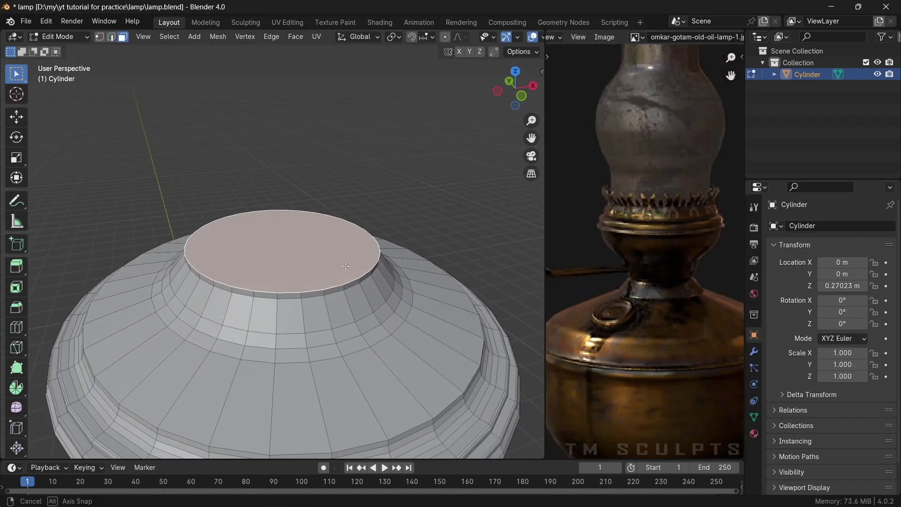
mouse_move(338, 263)
middle_down()
mouse_move(347, 274)
mouse_move(354, 264)
middle_up()
scroll(348, 273, up, 2)
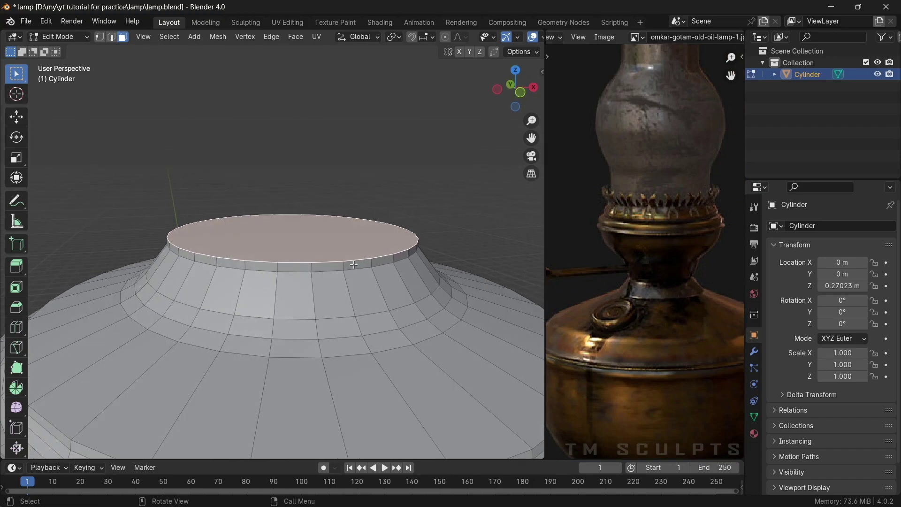
alt+click(328, 272)
click(329, 253)
key(i)
click(392, 284)
Give the edge loop around the neck's top rim a two-segment bevel
key(2)
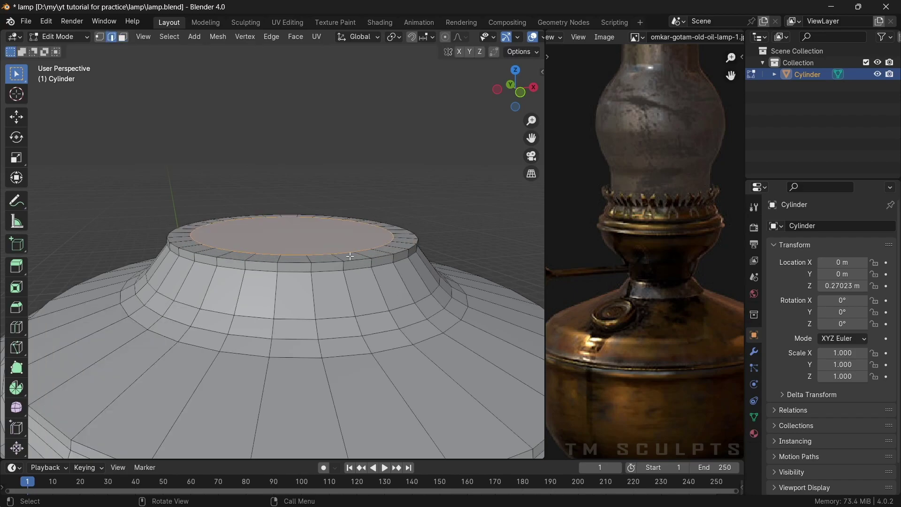
click(355, 259)
key(ctrl+b)
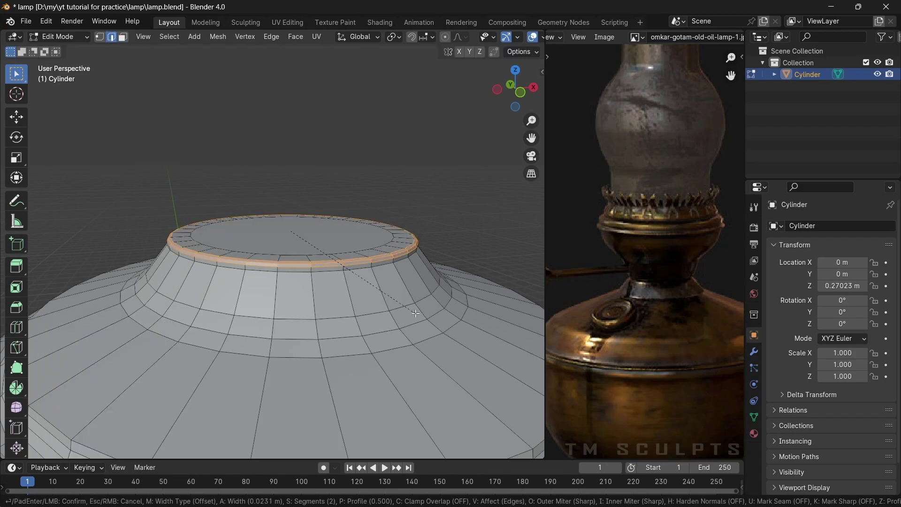
click(415, 313)
Enlarge the top face, extrude it in place, and scale it out to 1.080 as a stepped rim
key(3)
click(353, 293)
mouse_move(353, 276)
middle_down()
mouse_move(364, 269)
mouse_move(375, 310)
mouse_move(399, 324)
middle_up()
key(s)
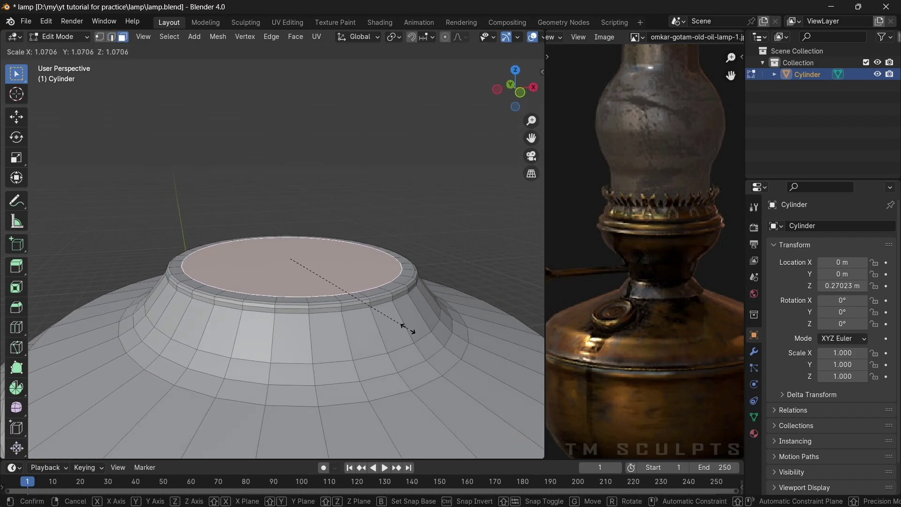
click(413, 333)
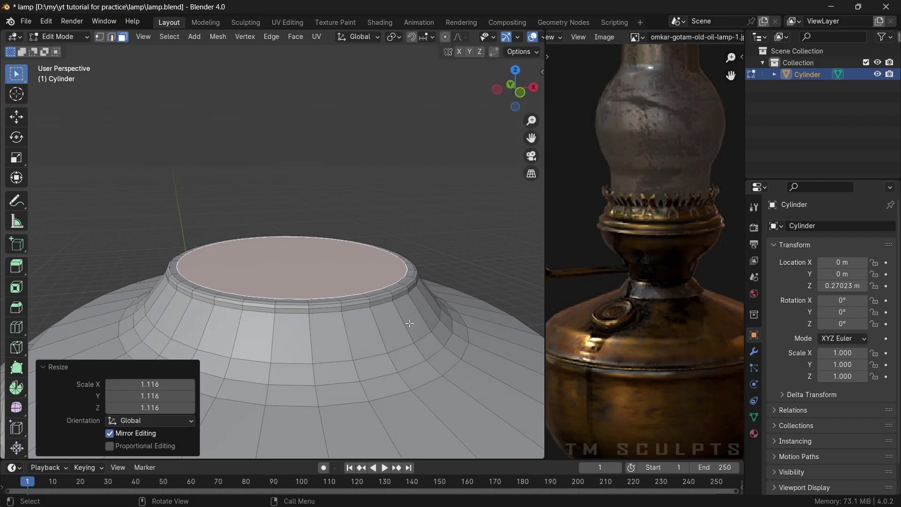
key(e)
right_click(411, 321)
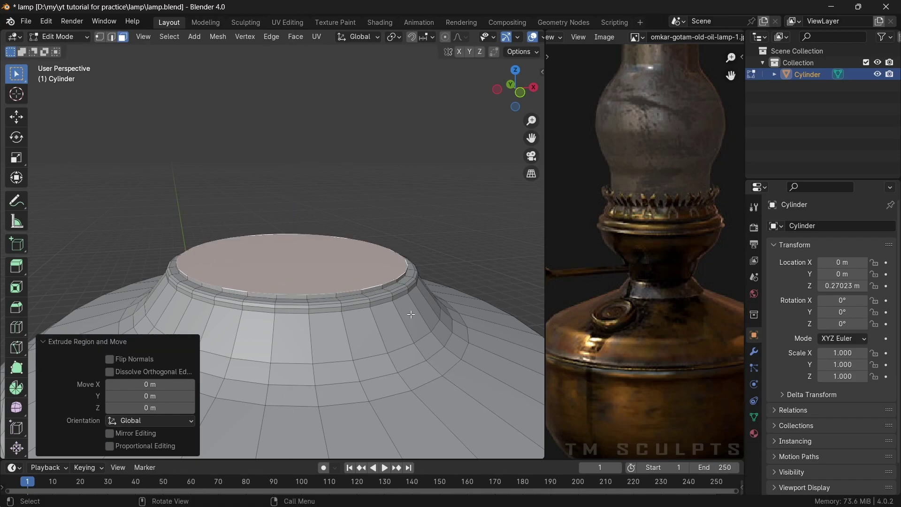
key(s)
click(432, 322)
Extrude the top face upward twice, raising the neck about 0.351 m
middle_drag(432, 322, 415, 291)
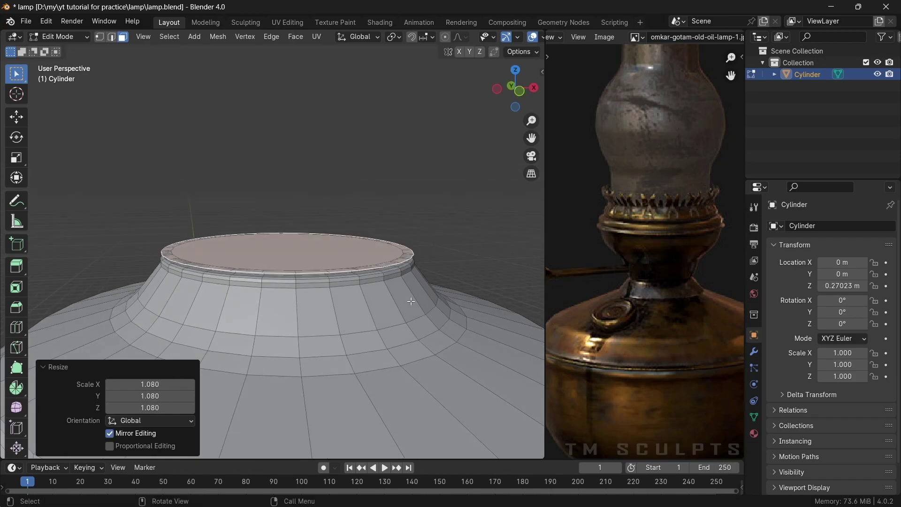
key(e)
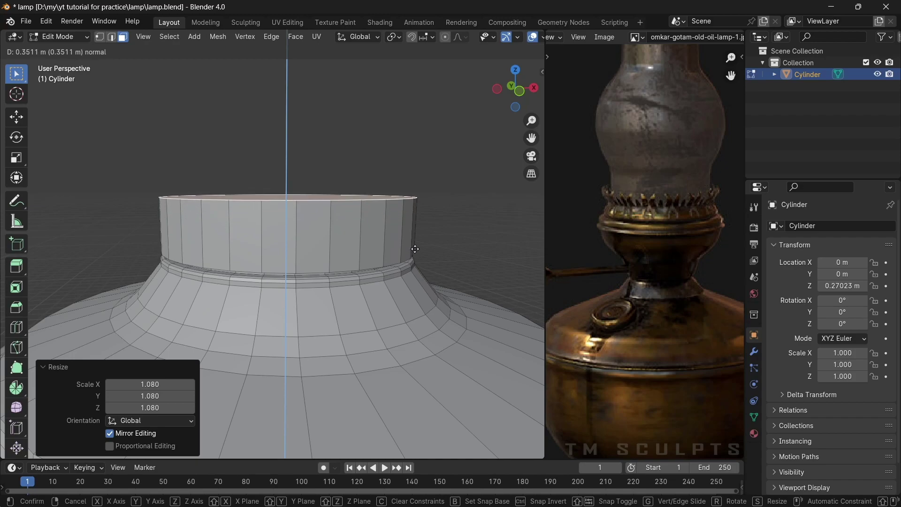
click(413, 245)
scroll(404, 253, down, 2)
scroll(402, 256, down, 1)
key(e)
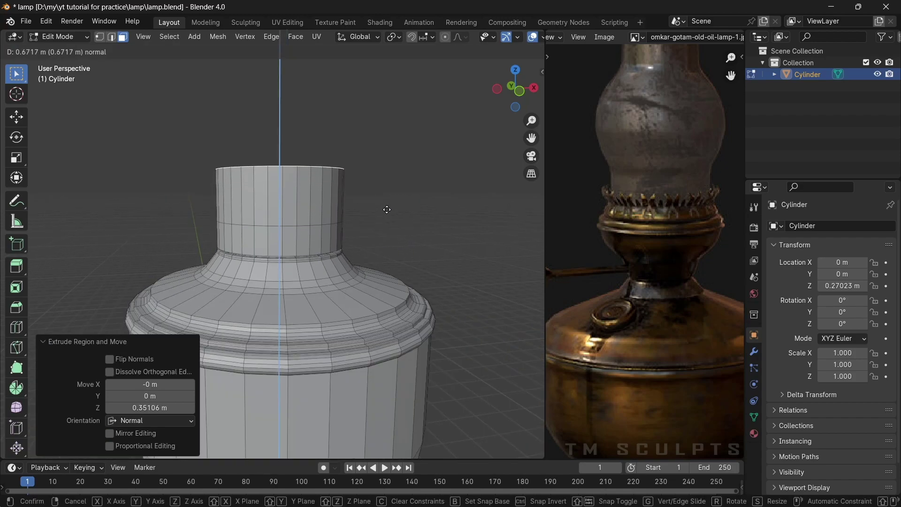
click(386, 209)
Flare the neck's mouth to 1.409 scale and zoom the reference photo out to the whole lamp
scroll(370, 253, down, 3)
key(s)
click(347, 284)
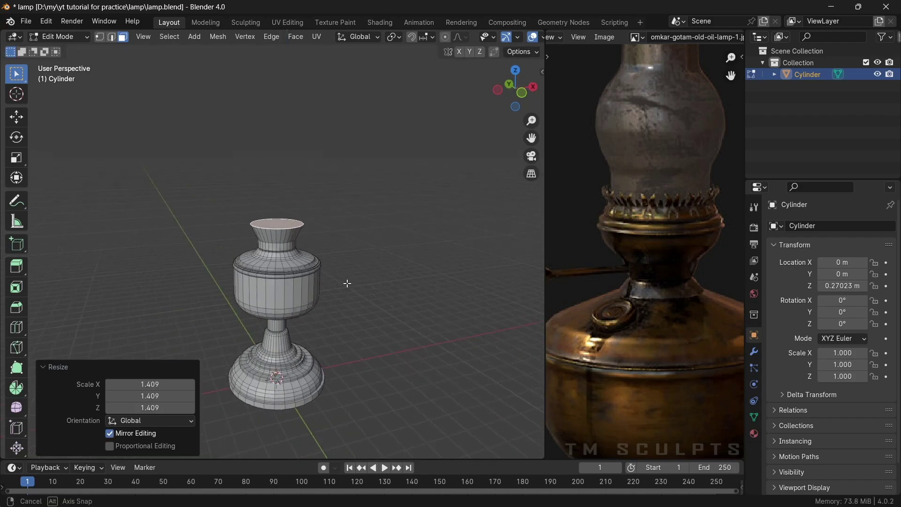
scroll(348, 283, up, 2)
scroll(347, 283, up, 2)
scroll(347, 283, down, 4)
scroll(607, 278, down, 3)
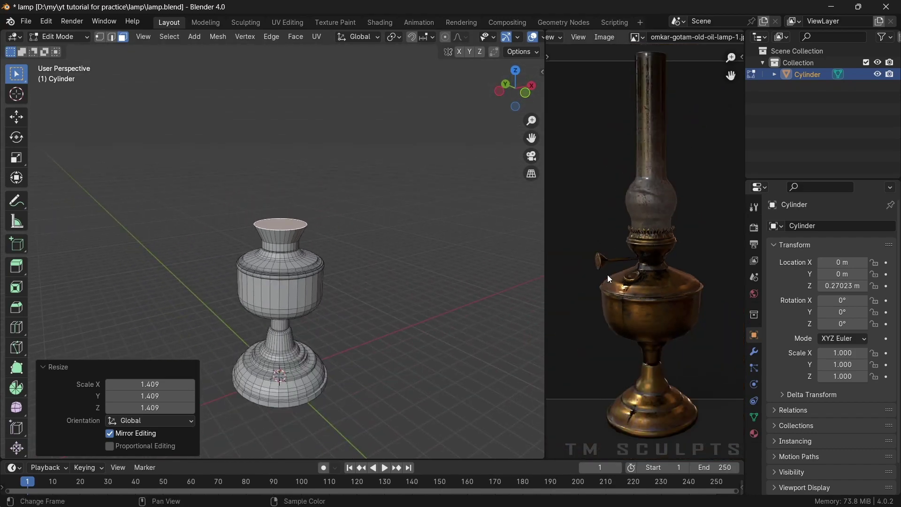
scroll(319, 267, up, 2)
scroll(318, 266, up, 2)
scroll(318, 267, up, 2)
Undo the first neck and form a small rim ring by shrinking, extruding in place and widening the top face
scroll(318, 267, up, 1)
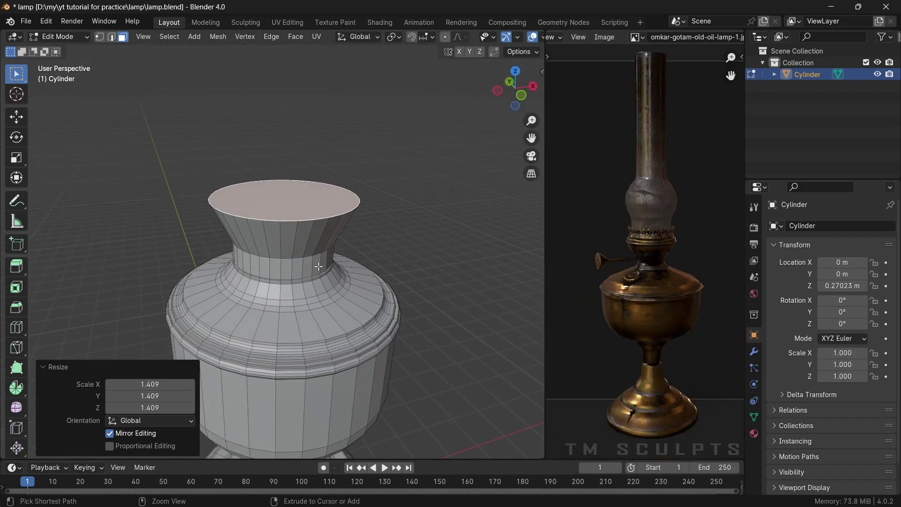
key(ctrl+z)
key(ctrl+z)
scroll(324, 286, up, 3)
middle_drag(345, 310, 383, 337)
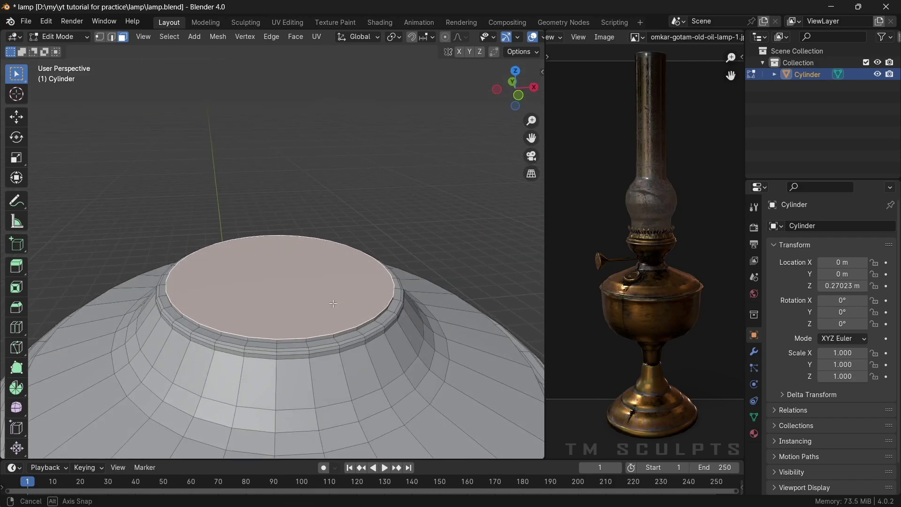
key(s)
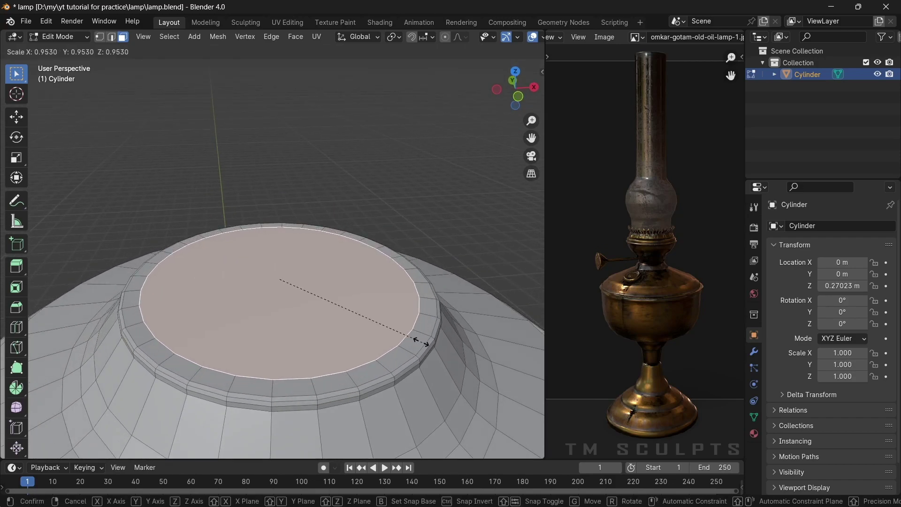
click(422, 340)
key(e)
right_click(416, 323)
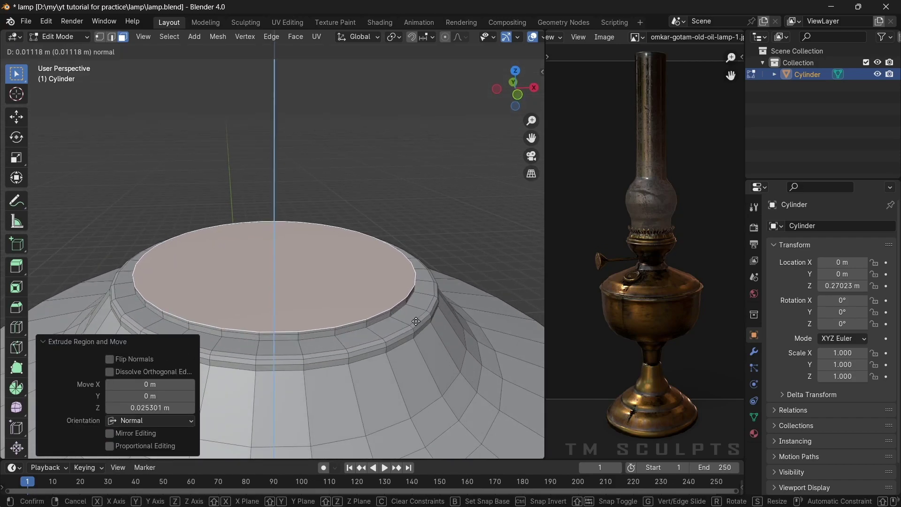
key(s)
click(434, 328)
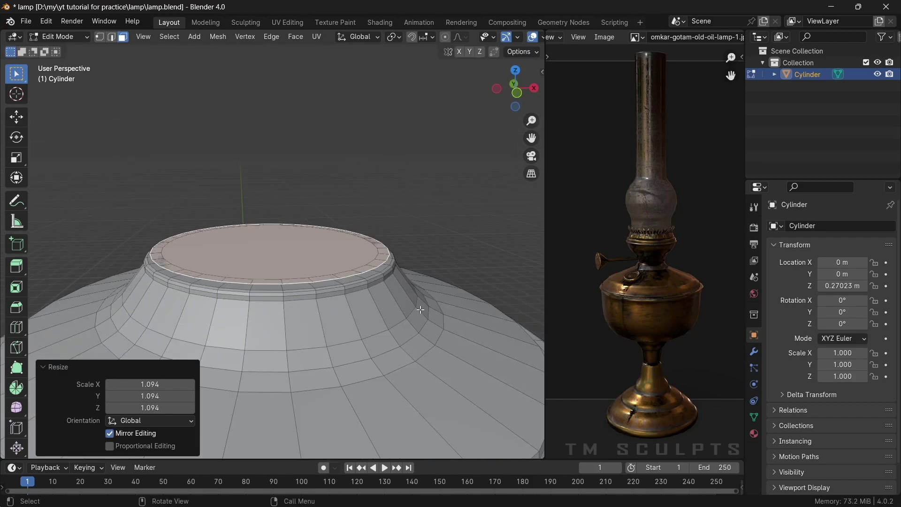
Extrude a new 0.338 m neck and flare its top wider
key(e)
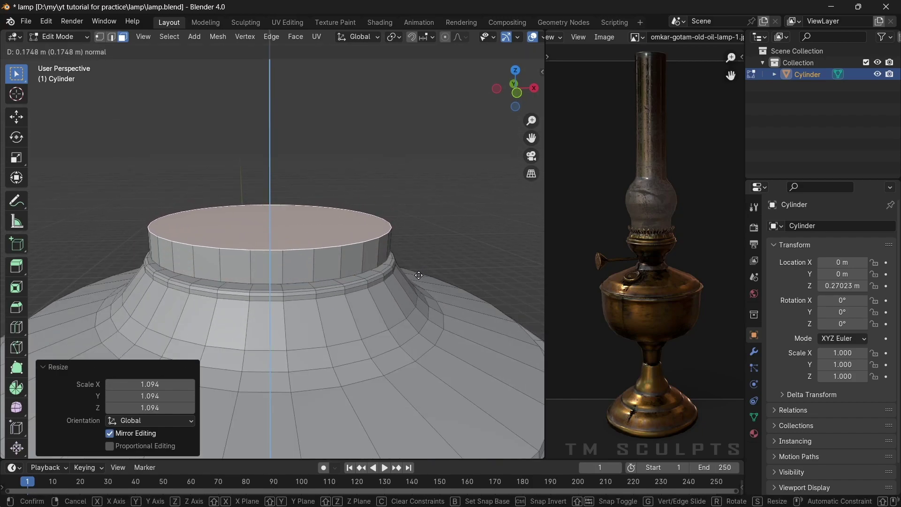
click(424, 222)
key(s)
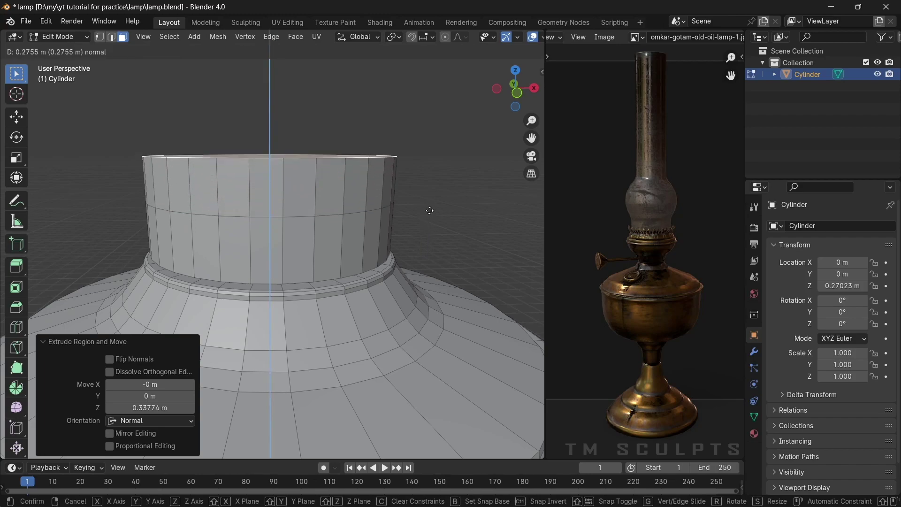
click(450, 213)
Select the edge loop around the neck's middle and start a two-segment bevel on it
scroll(411, 235, down, 2)
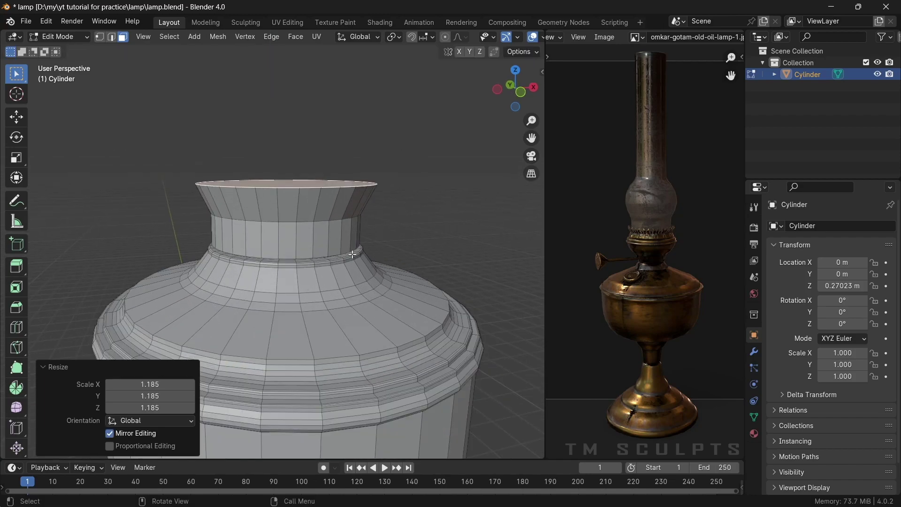
middle_drag(329, 235, 311, 221)
key(2)
alt+click(311, 214)
scroll(311, 220, up, 1)
key(ctrl+b)
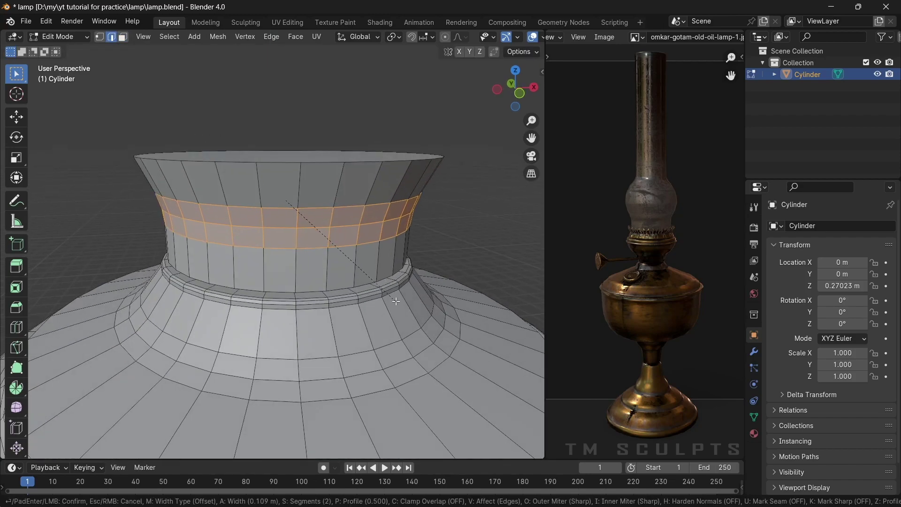
Finish the bevel on the neck loop and add a narrow bevel near the neck base
click(396, 301)
scroll(366, 273, up, 2)
mouse_move(357, 263)
middle_down()
mouse_move(336, 247)
mouse_move(357, 267)
middle_up()
key(ctrl+b)
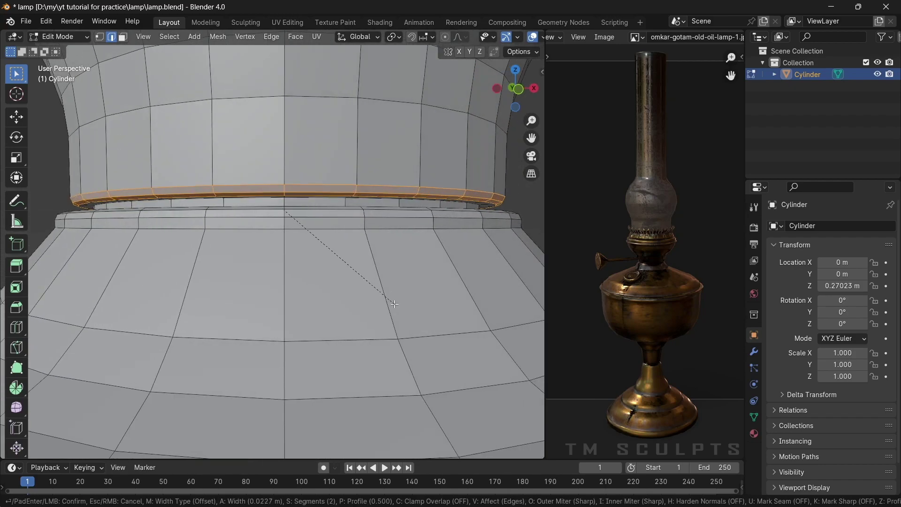
click(395, 304)
Select the neck's top face and raise it straight up along Z
scroll(384, 281, down, 3)
middle_drag(380, 272, 368, 237)
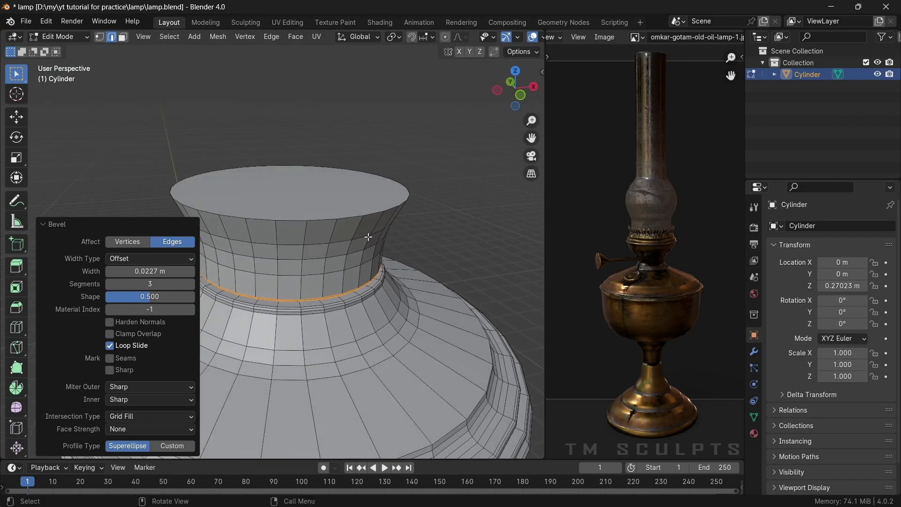
click(300, 193)
scroll(303, 206, down, 4)
middle_drag(303, 206, 306, 260)
scroll(307, 203, up, 3)
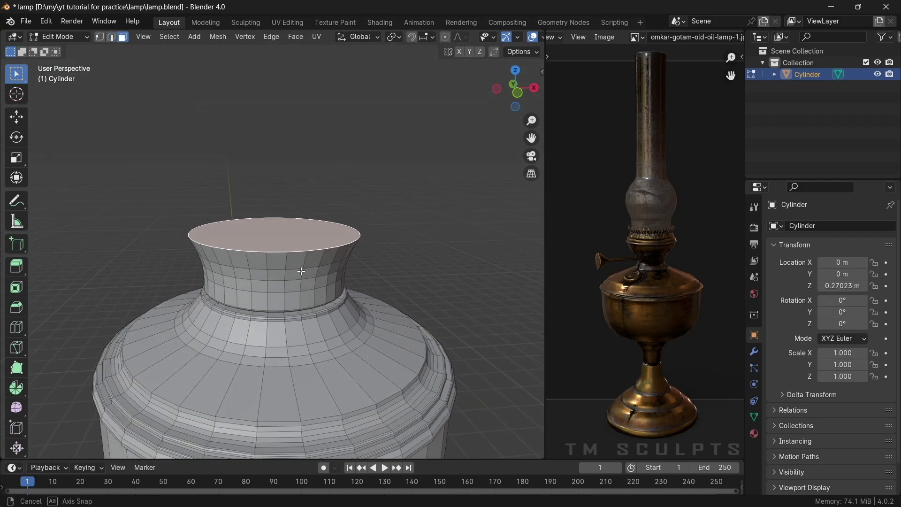
key(g)
key(z)
click(306, 254)
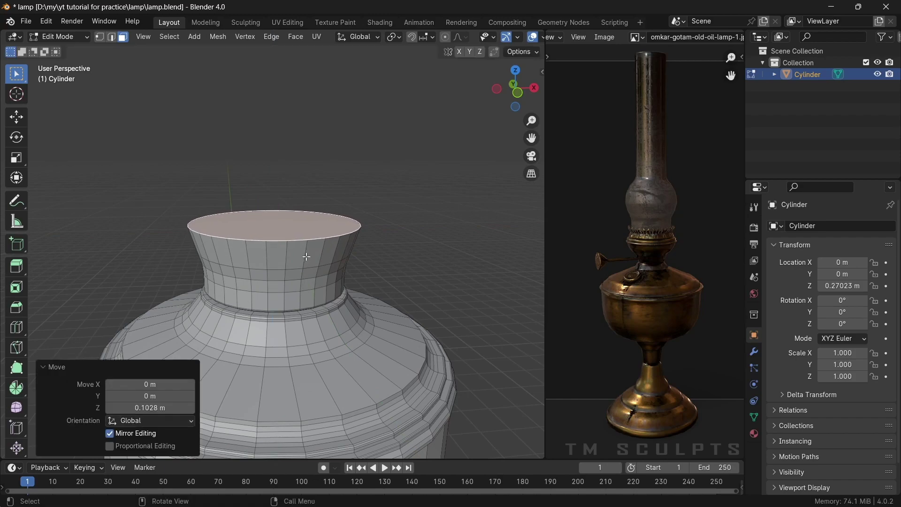
Extrude the top face a short way and move it vertically
scroll(309, 254, up, 2)
scroll(316, 255, up, 2)
key(e)
click(350, 254)
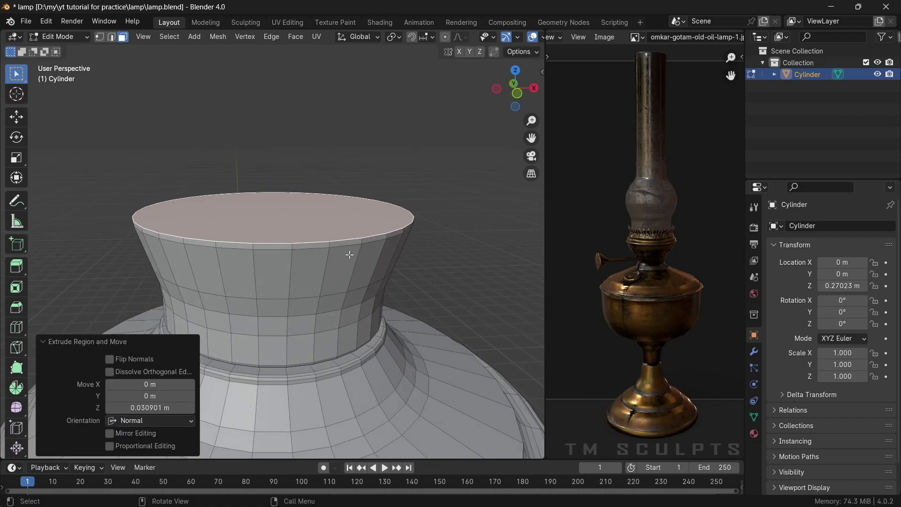
key(g)
key(z)
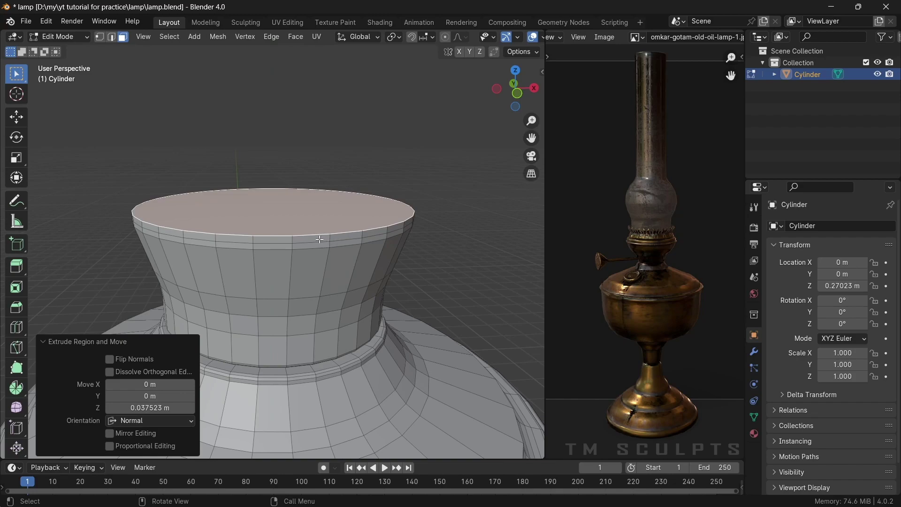
Widen the neck's top rim edge loop and extrude the cap into a thin lip
key(2)
alt+click(320, 240)
key(s)
click(401, 286)
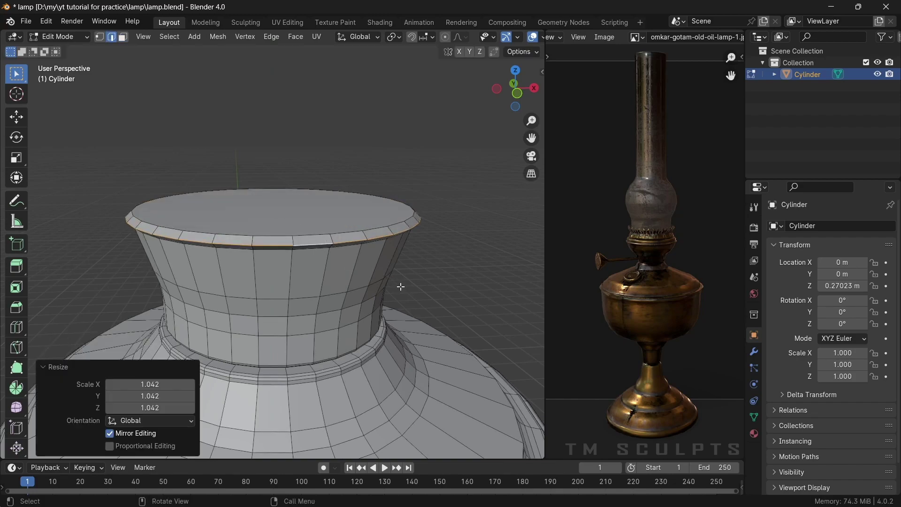
key(3)
click(313, 227)
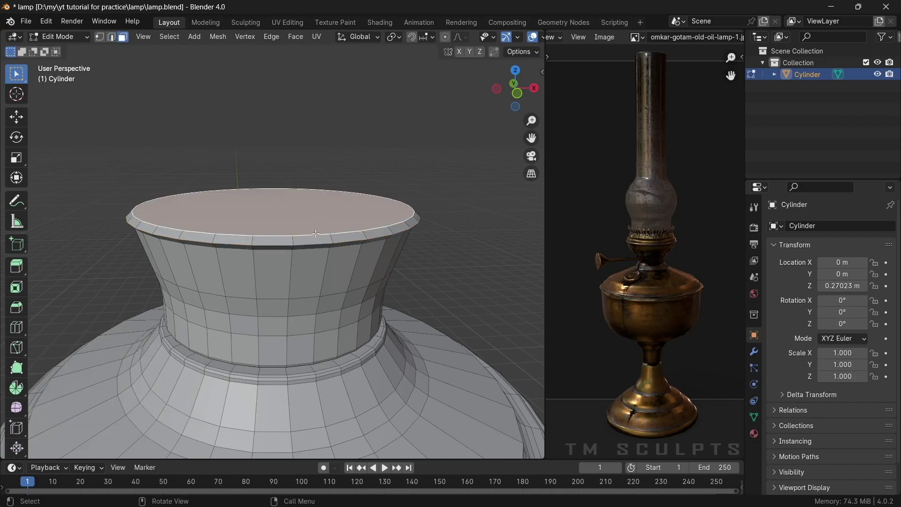
key(e)
click(317, 230)
Slide and widen the cap's rim loop, then bevel the rim loops into a double-ringed lip
key(e)
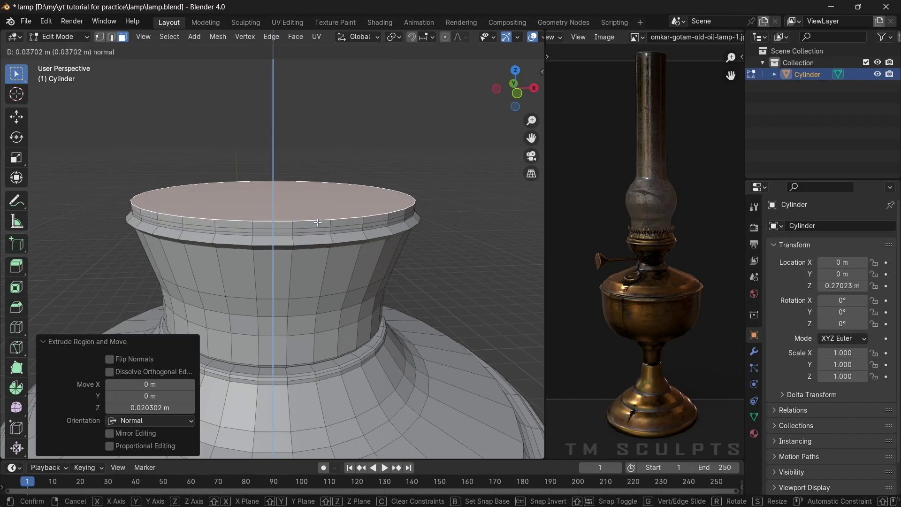
scroll(299, 229, up, 2)
key(2)
alt+click(285, 229)
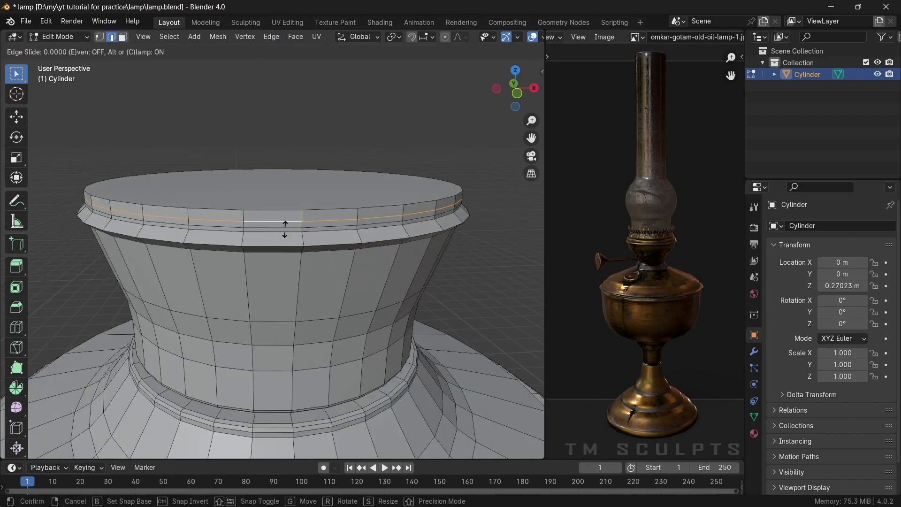
click(285, 228)
key(s)
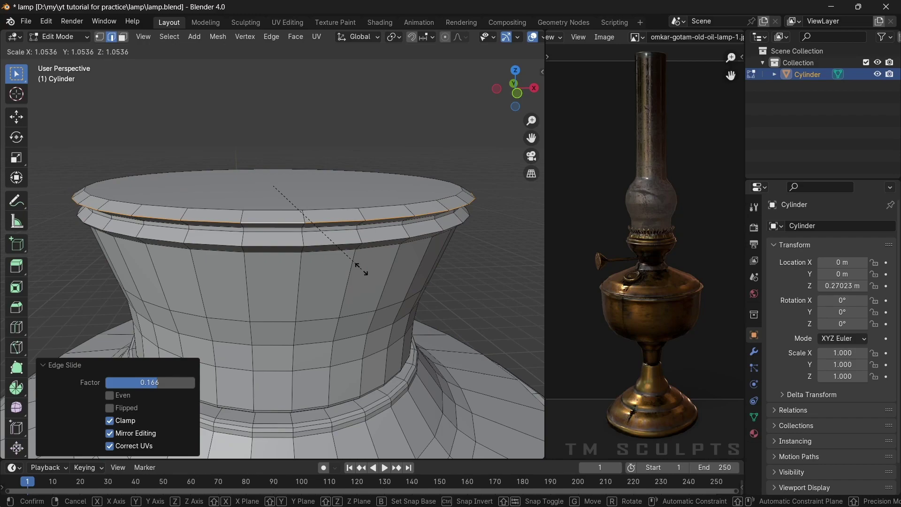
click(362, 268)
alt+click(334, 244)
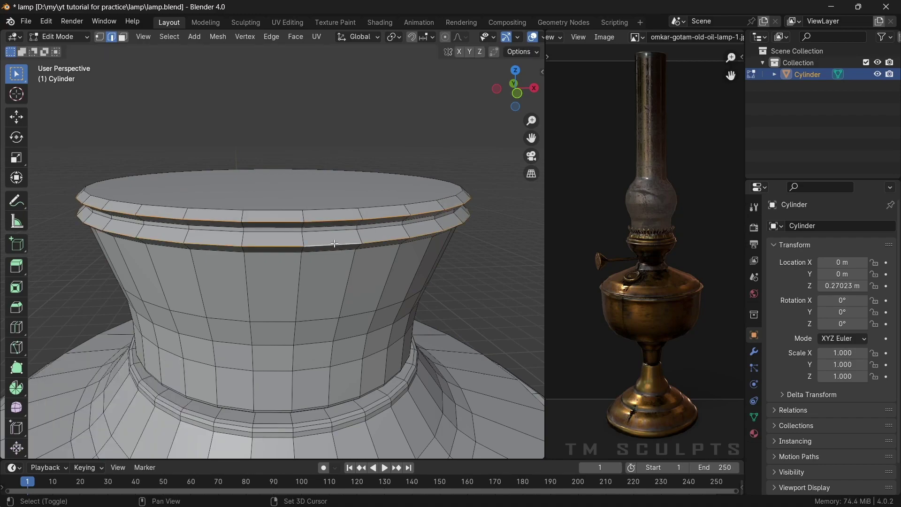
click(427, 297)
Extrude the neck's top cap face upward by 0.271 m
key(3)
click(335, 199)
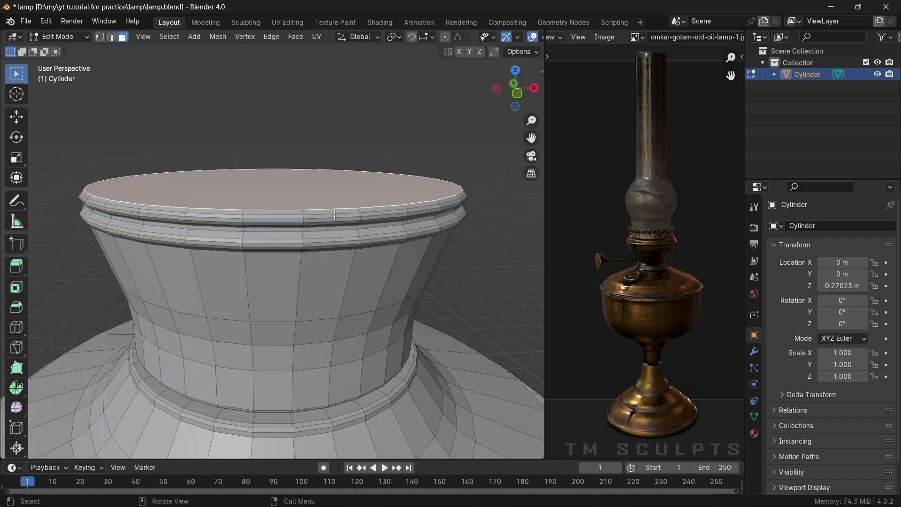
middle_drag(334, 215, 324, 222)
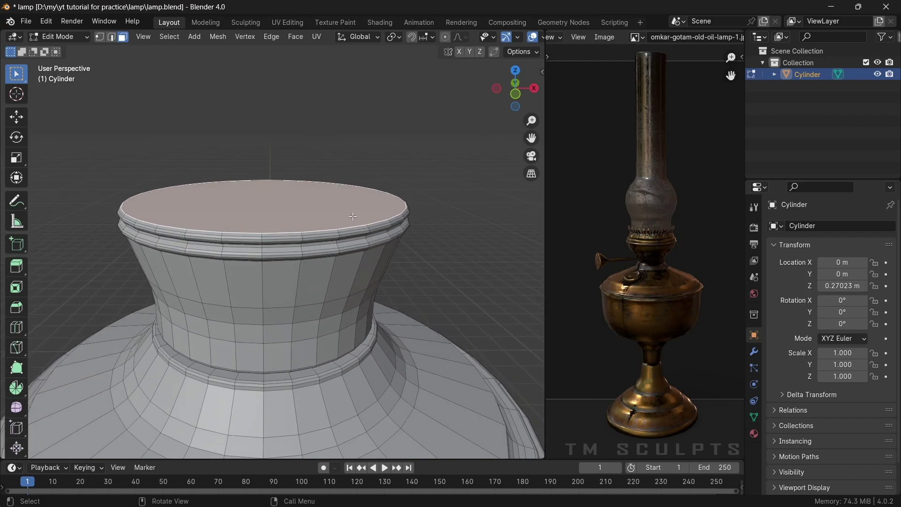
key(e)
click(357, 188)
Shrink the neck's new top face to 0.813 scale
key(s)
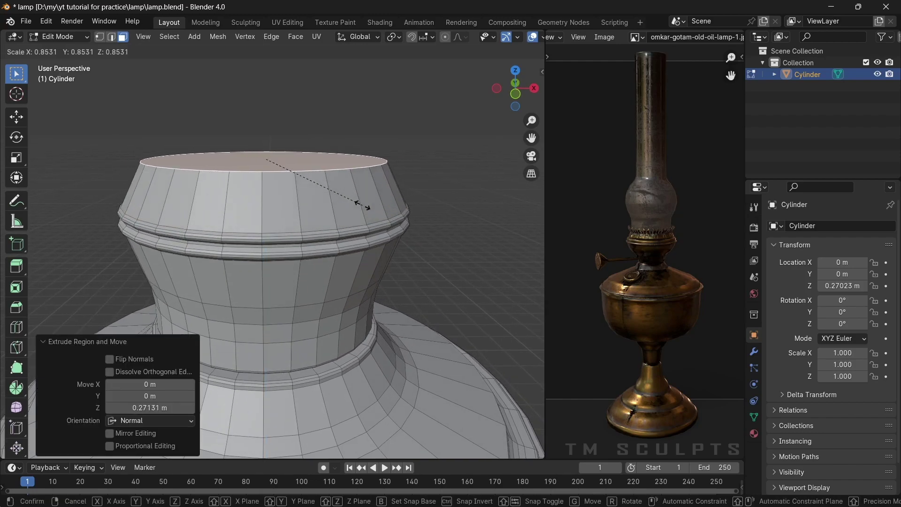
click(356, 202)
scroll(388, 200, down, 3)
scroll(342, 225, down, 2)
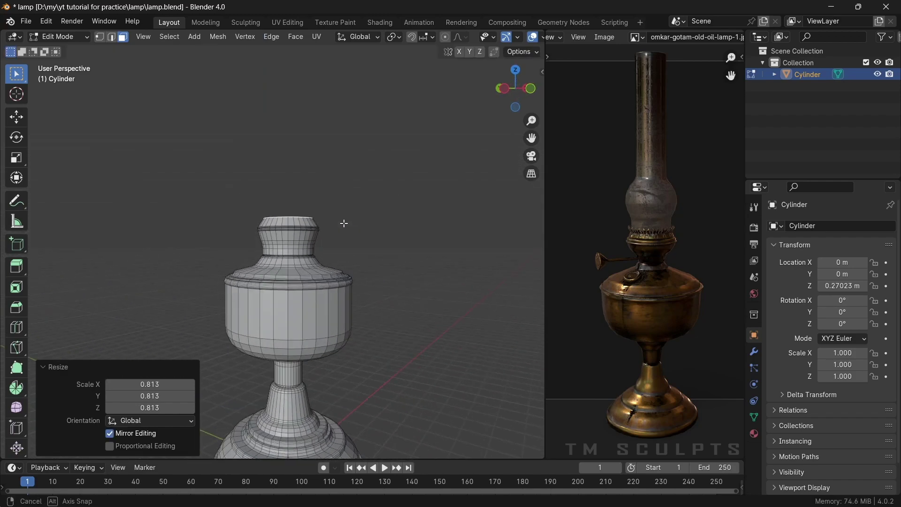
mouse_move(342, 225)
middle_down()
mouse_move(303, 250)
mouse_move(315, 239)
mouse_move(357, 241)
mouse_move(349, 237)
middle_up()
scroll(304, 251, up, 3)
scroll(315, 239, up, 2)
Extrude the top face and widen it to 1.085 to form a flared shoulder
key(s)
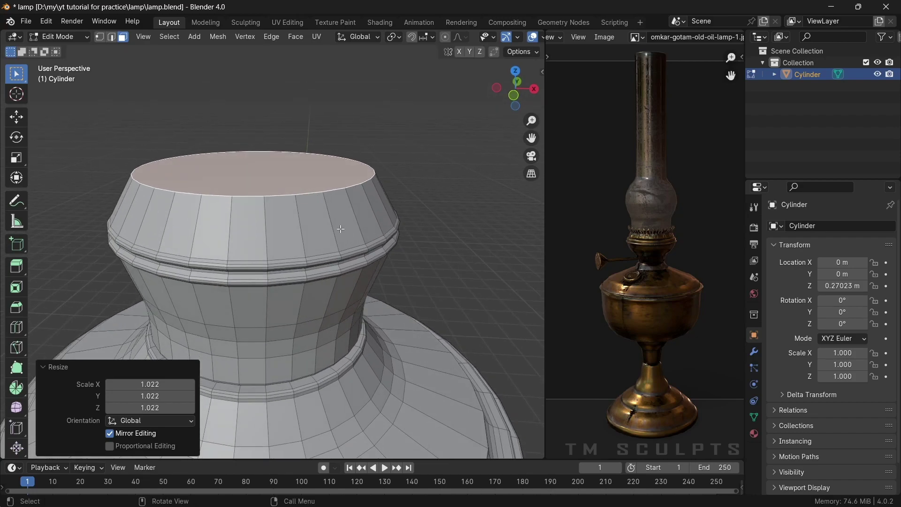
key(e)
key(s)
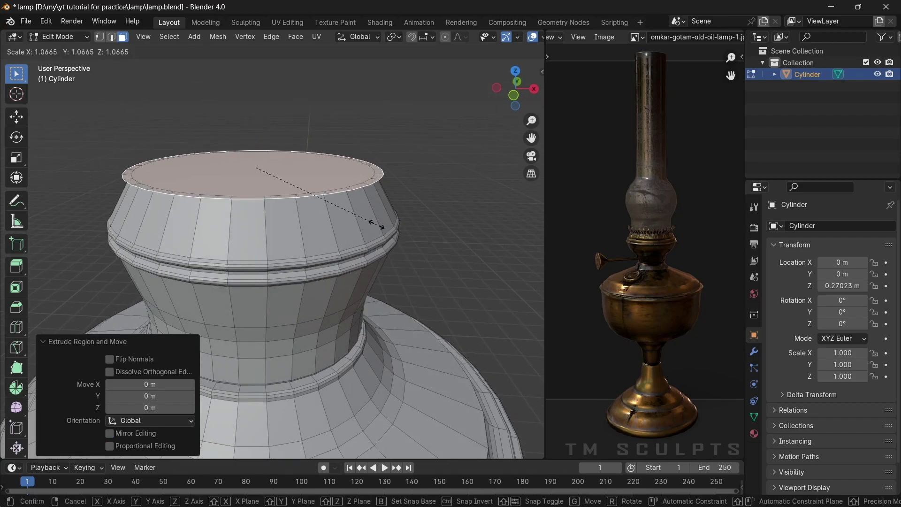
click(376, 224)
Extrude the widened top face upward to start the straight collar
key(e)
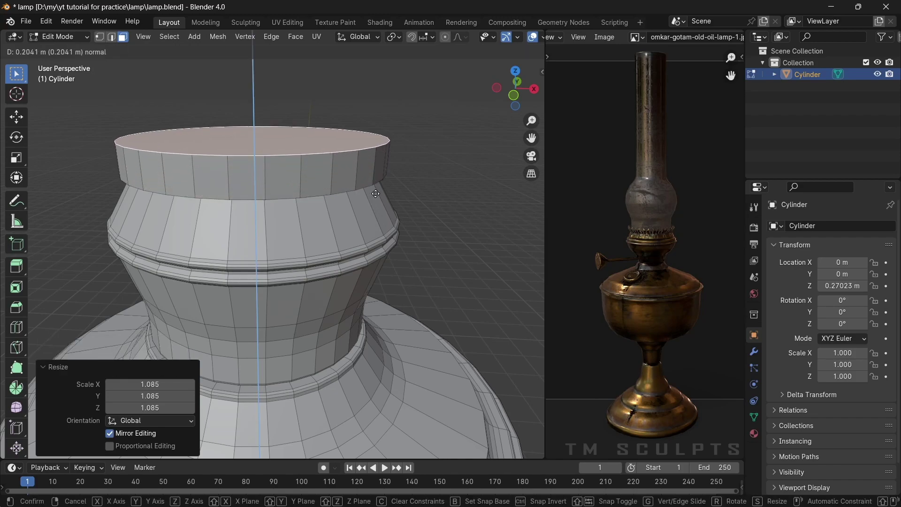
click(375, 194)
scroll(375, 194, down, 3)
middle_drag(376, 194, 333, 233)
Raise the collar's top face to a 0.204 m upright height
key(g)
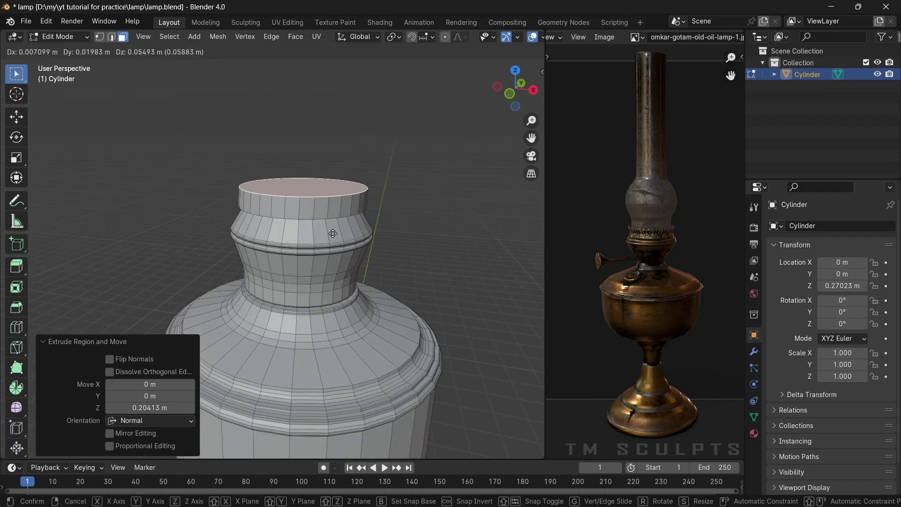
click(333, 231)
scroll(333, 231, down, 2)
mouse_move(333, 232)
middle_down()
mouse_move(345, 232)
mouse_move(323, 234)
middle_up()
scroll(345, 231, up, 5)
scroll(345, 231, down, 3)
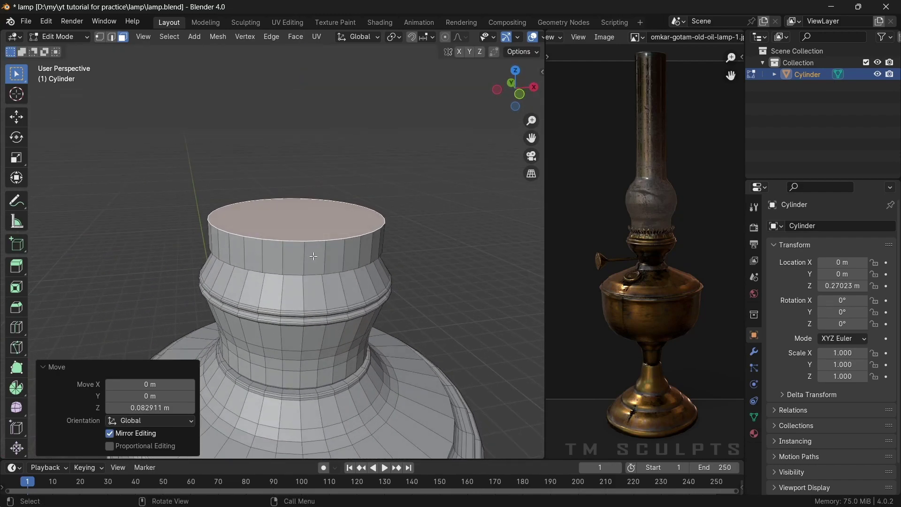
key(g)
right_click(313, 235)
Separate the top cap face into its own object, Cylinder.001
key(p)
click(302, 252)
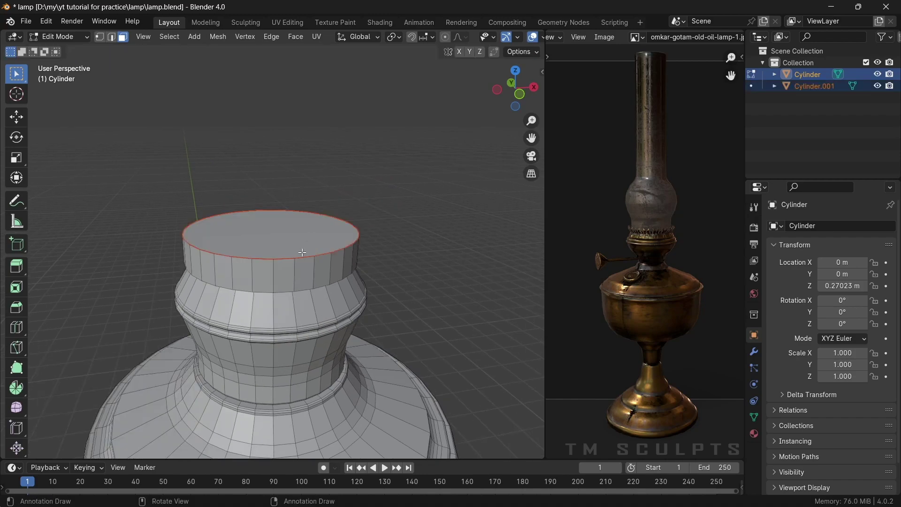
alt+click(290, 271)
scroll(300, 268, down, 2)
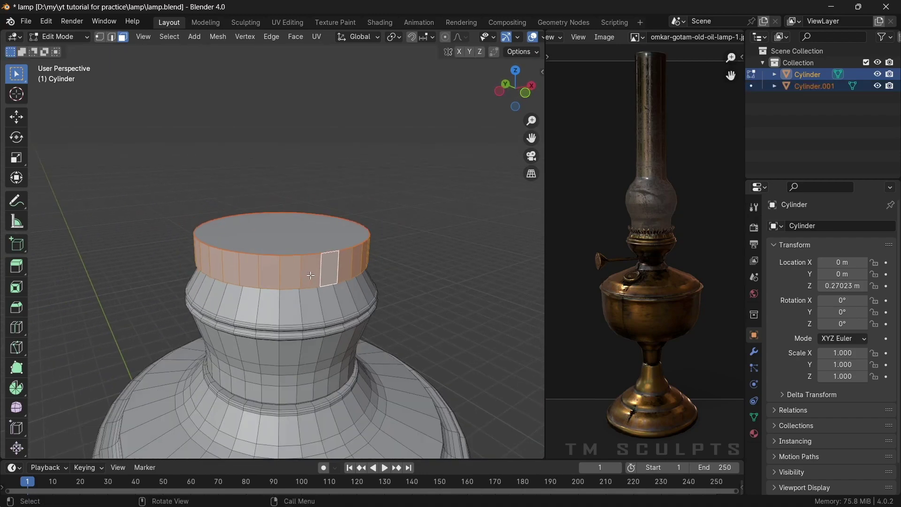
key(slash)
scroll(306, 266, up, 4)
key(Tab)
key(slash)
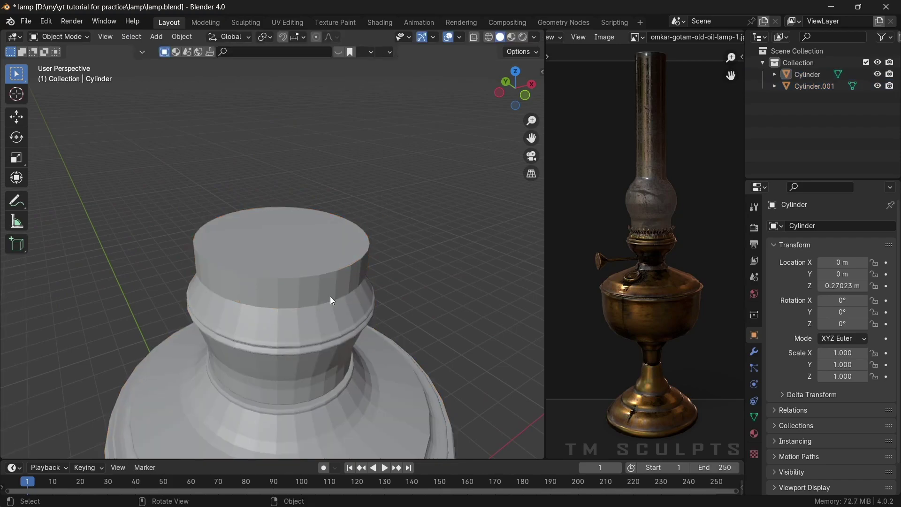
Isolate the main lamp body Cylinder and delete its top cap face
click(323, 289)
key(slash)
key(Tab)
mouse_move(325, 247)
middle_down()
mouse_move(302, 279)
mouse_move(305, 253)
middle_up()
key(3)
scroll(302, 279, up, 3)
scroll(299, 265, up, 2)
key(x)
click(287, 286)
Separate the body's top ring of side faces into a new object, Cylinder.002
alt+click(307, 175)
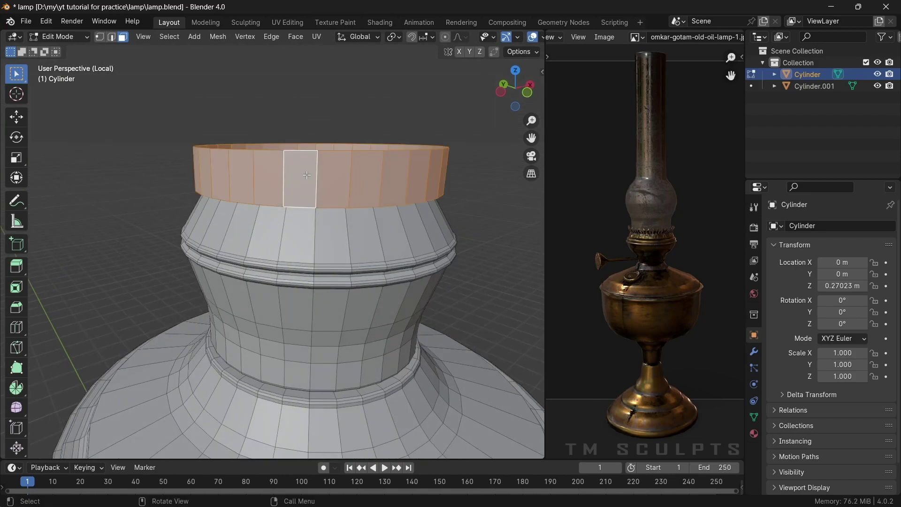
key(p)
click(319, 192)
key(Tab)
Apply Shade Smooth to the lamp body
scroll(336, 174, down, 3)
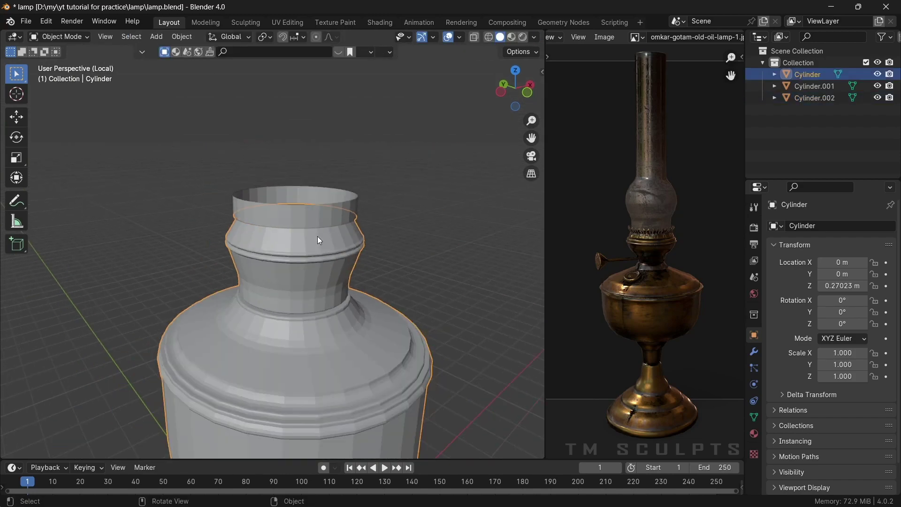
middle_drag(317, 236, 280, 265)
scroll(280, 265, down, 2)
scroll(286, 244, up, 4)
right_click(292, 226)
click(284, 229)
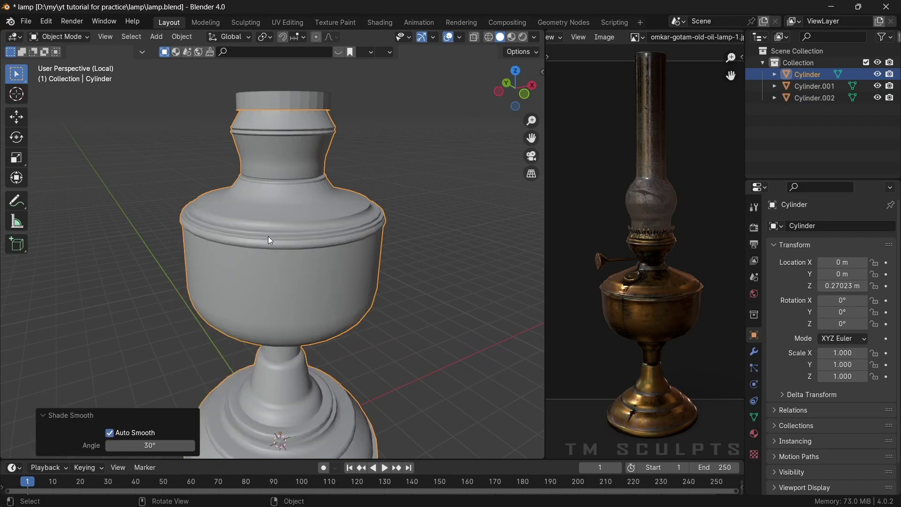
Apply Shade Smooth to the separated collar ring and view the lamp from the front
click(299, 98)
right_click(302, 103)
click(297, 107)
click(377, 108)
mouse_move(378, 108)
middle_down()
mouse_move(314, 193)
mouse_move(342, 291)
mouse_move(190, 330)
mouse_move(145, 328)
mouse_move(287, 277)
middle_up()
key(KP_1)
Lower the Cylinder.001 cap vertically down into the collar
middle_drag(299, 241, 318, 299)
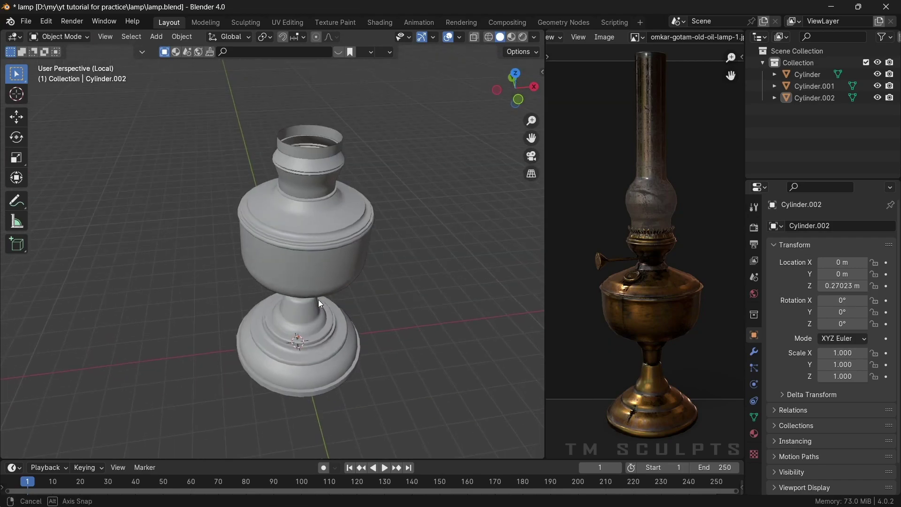
click(316, 160)
key(KP_Divide)
scroll(313, 207, up, 2)
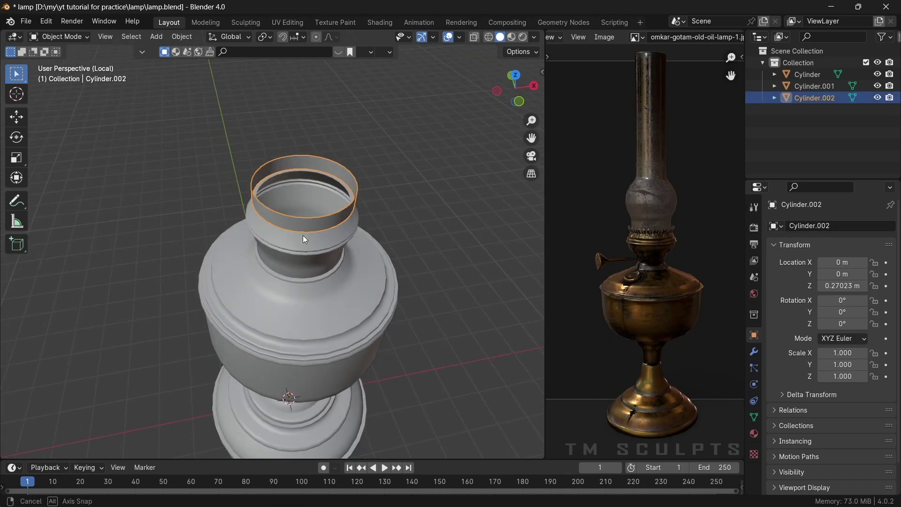
scroll(319, 221, up, 2)
click(319, 219)
mouse_move(291, 248)
middle_down()
mouse_move(370, 224)
mouse_move(335, 272)
mouse_move(328, 231)
mouse_move(311, 237)
middle_up()
scroll(334, 227, up, 1)
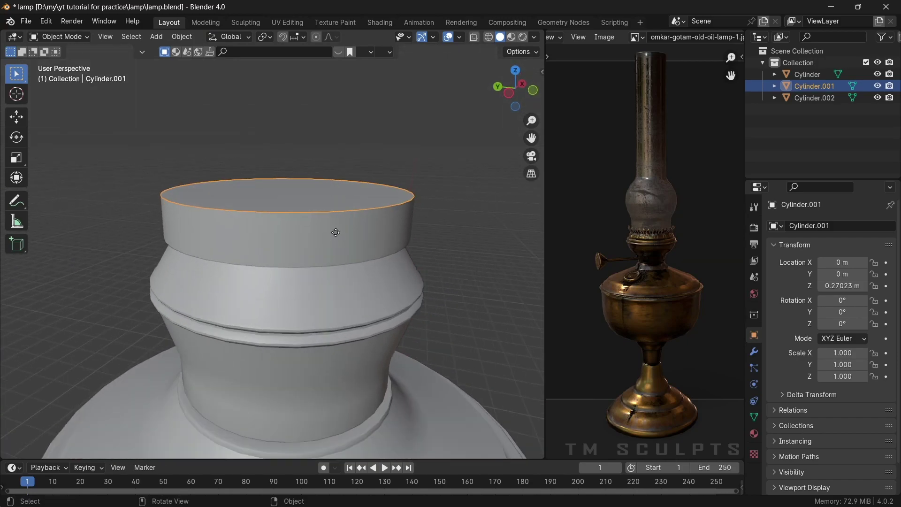
scroll(334, 236, up, 2)
key(g)
key(z)
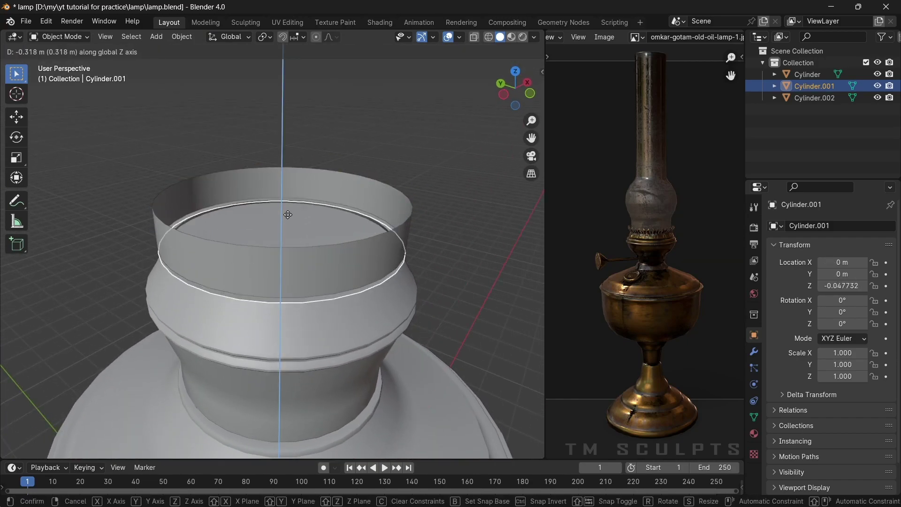
click(288, 212)
Rescale the cap's top face in Edit Mode
key(Tab)
middle_drag(288, 212, 298, 234)
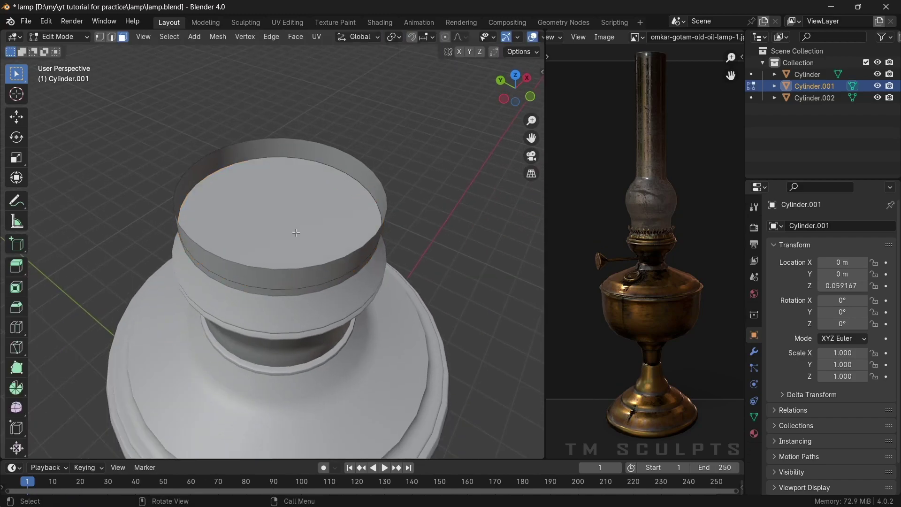
click(298, 233)
key(s)
click(446, 268)
key(Tab)
middle_drag(412, 267, 377, 241)
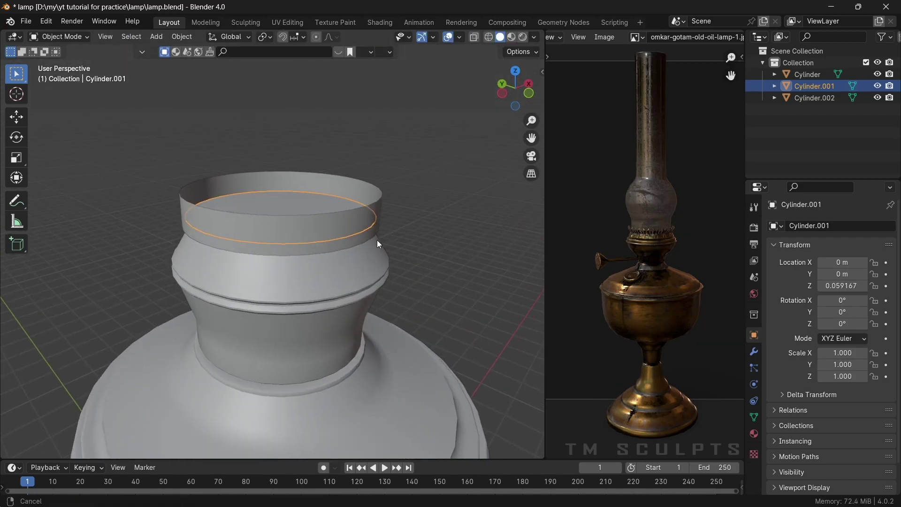
scroll(345, 261, down, 3)
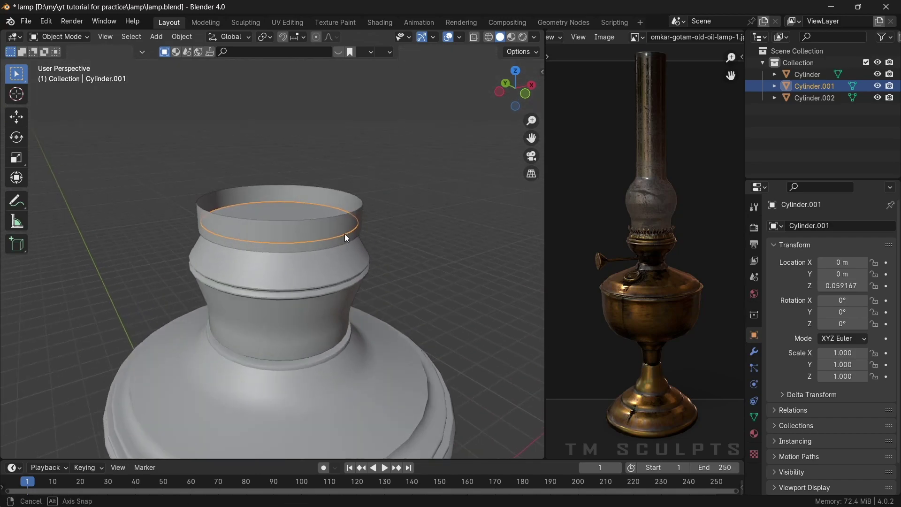
scroll(340, 235, down, 4)
middle_drag(340, 234, 317, 263)
scroll(319, 268, up, 4)
scroll(299, 261, up, 3)
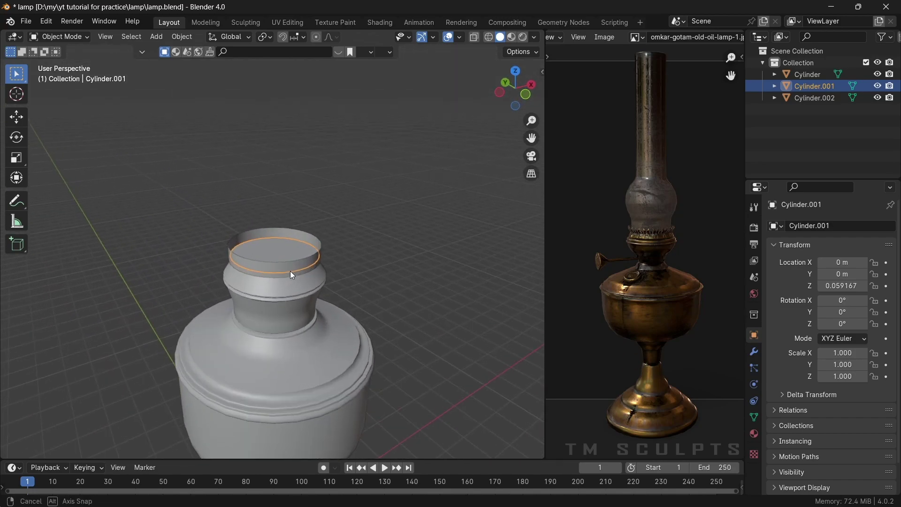
Extrude the cap's top face upward twice
key(Tab)
key(e)
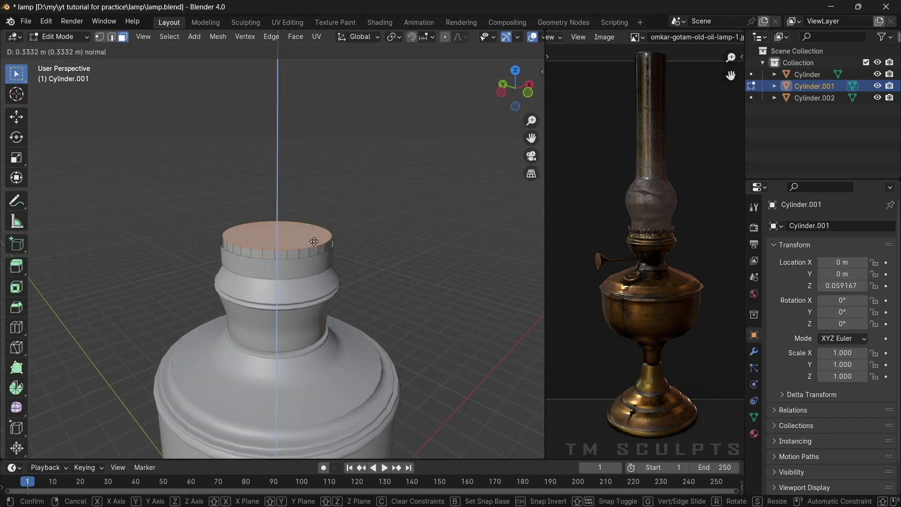
click(320, 227)
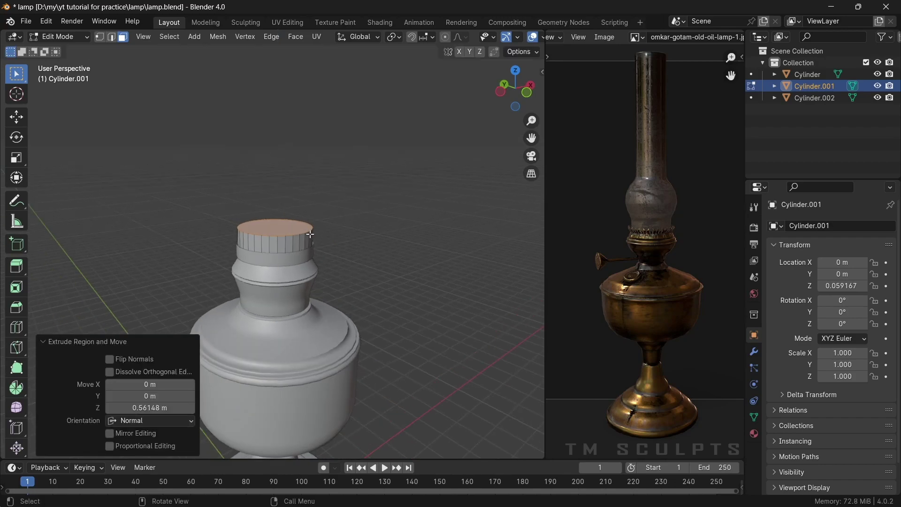
middle_drag(320, 227, 321, 237)
key(e)
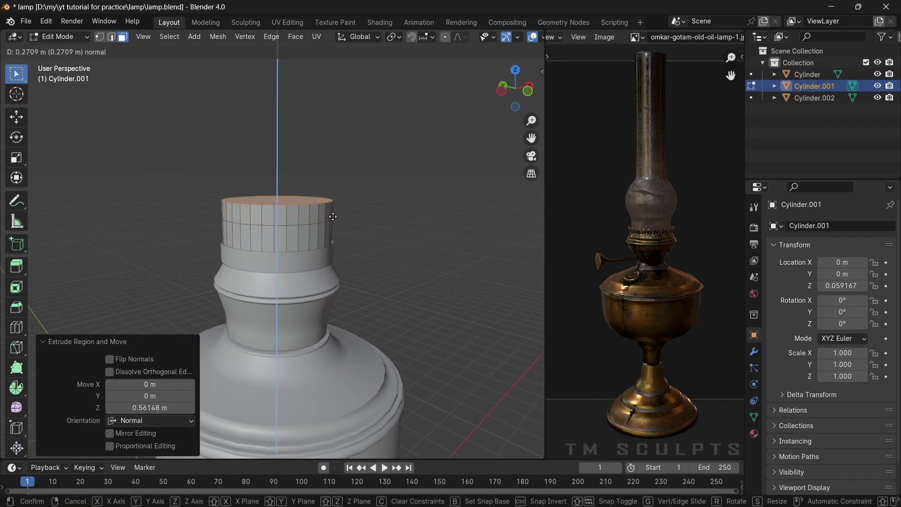
click(333, 193)
Widen the cap's top face to 1.135 and shift it along Z into a flared lip
scroll(333, 193, down, 2)
key(s)
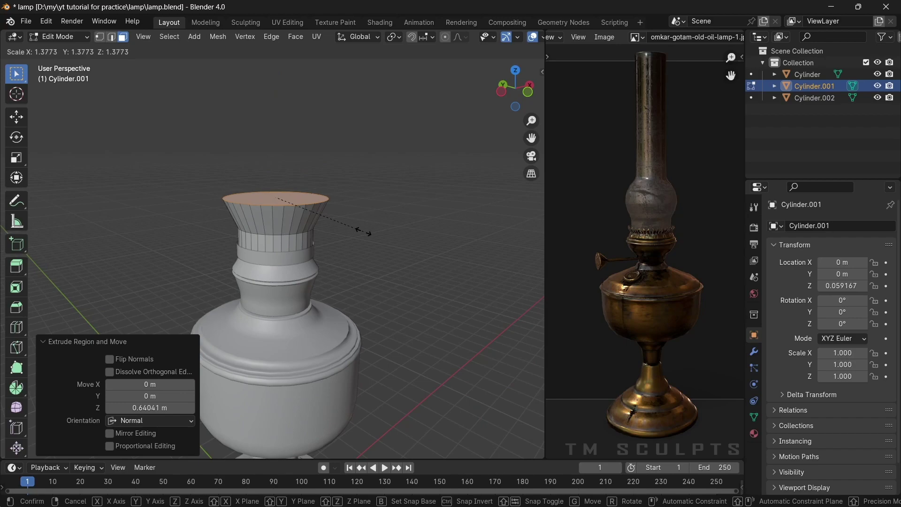
click(364, 233)
key(g)
key(z)
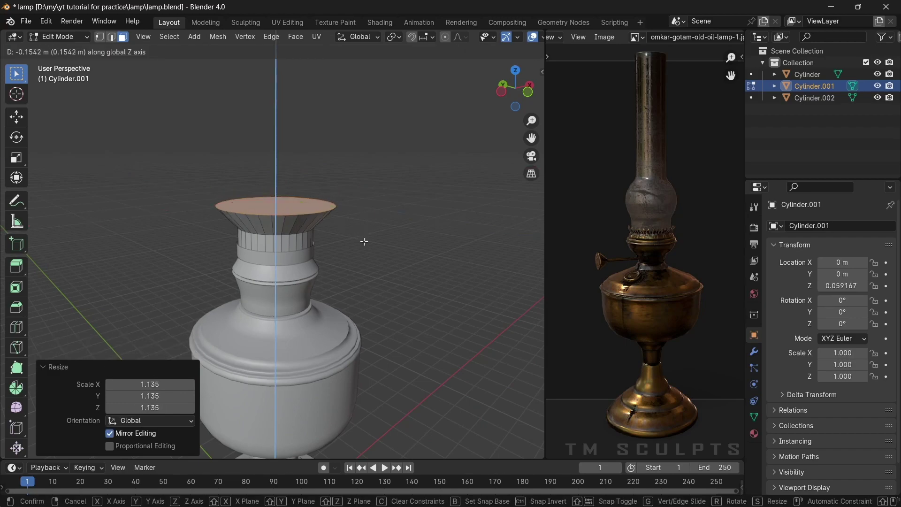
Extrude the top face up twice into a tall band and narrow its top
key(e)
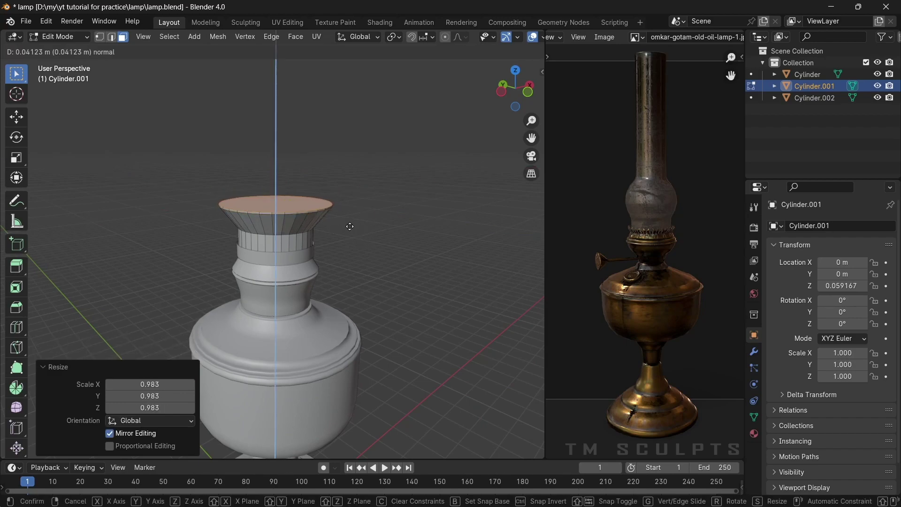
click(352, 190)
key(e)
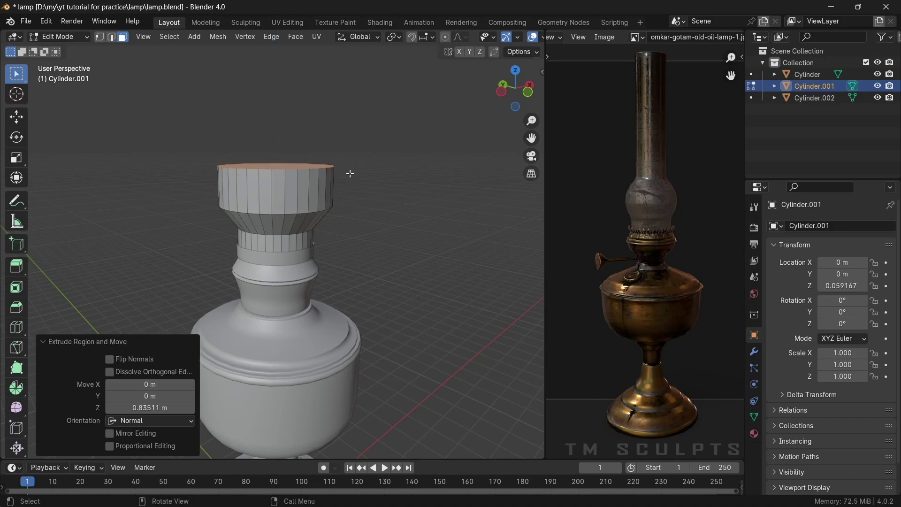
click(350, 143)
key(s)
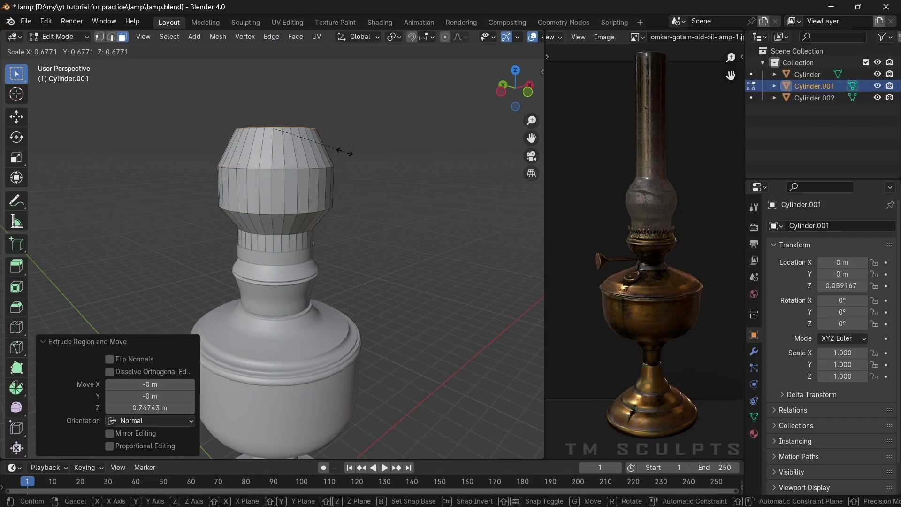
click(351, 153)
scroll(329, 164, down, 3)
middle_drag(328, 164, 288, 169)
scroll(288, 169, up, 3)
key(2)
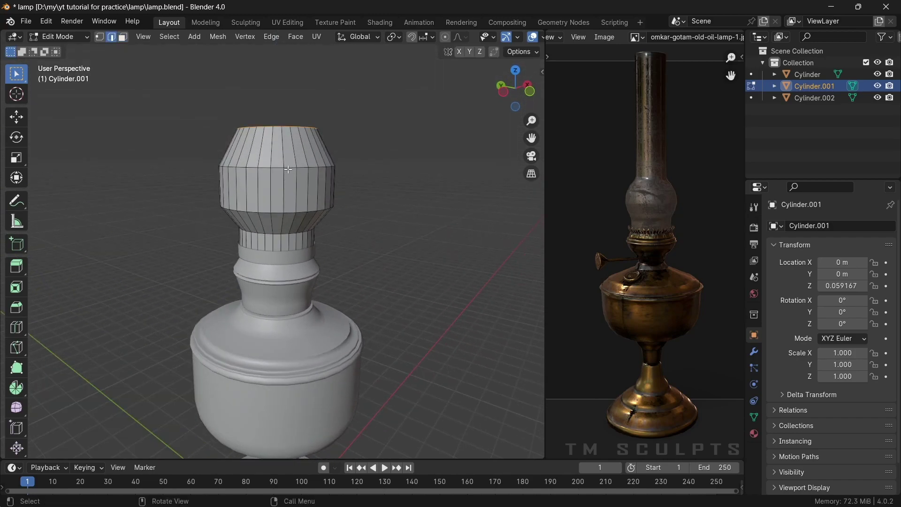
Bevel the bulb's middle and base edge loops to round the bulb
click(434, 281)
middle_drag(312, 245, 300, 235)
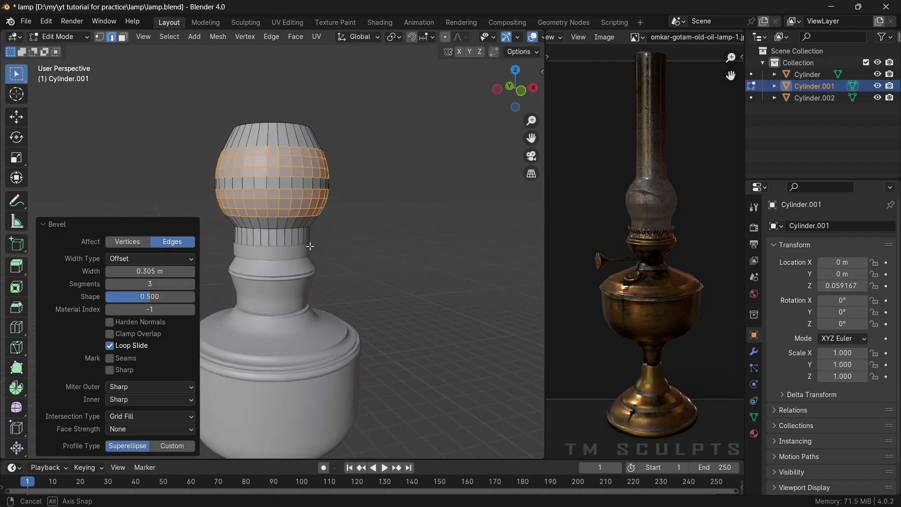
scroll(296, 225, up, 3)
key(alt+a)
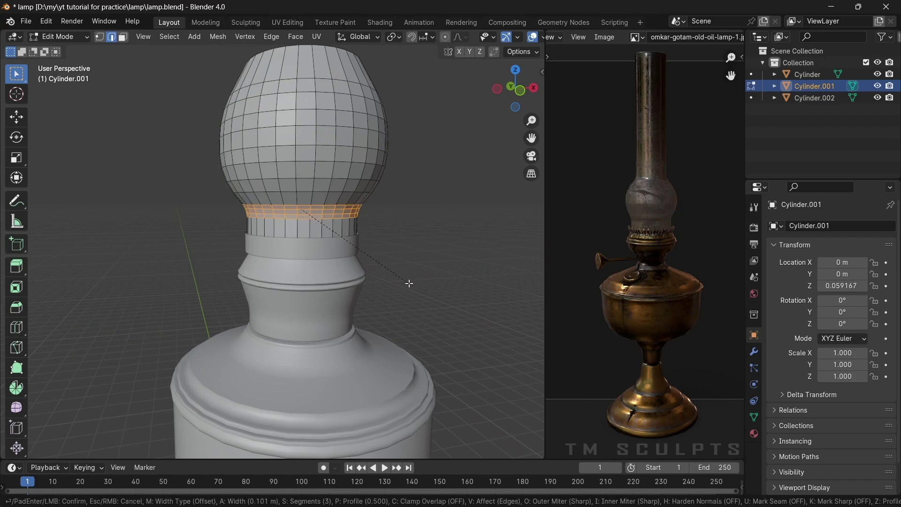
click(410, 284)
scroll(409, 283, down, 2)
middle_drag(409, 284, 346, 288)
Extrude the bulb's top face straight up twice into a tall chimney
key(3)
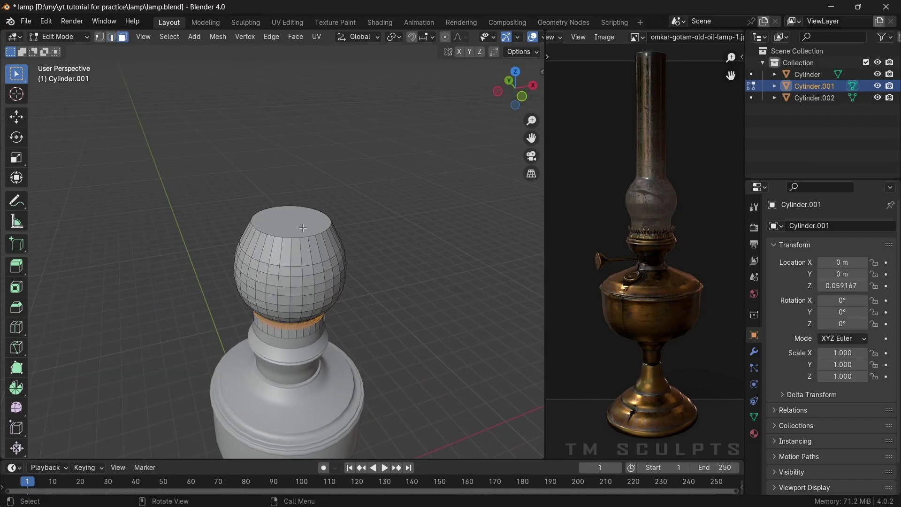
click(303, 228)
middle_drag(303, 228, 299, 291)
scroll(299, 305, down, 2)
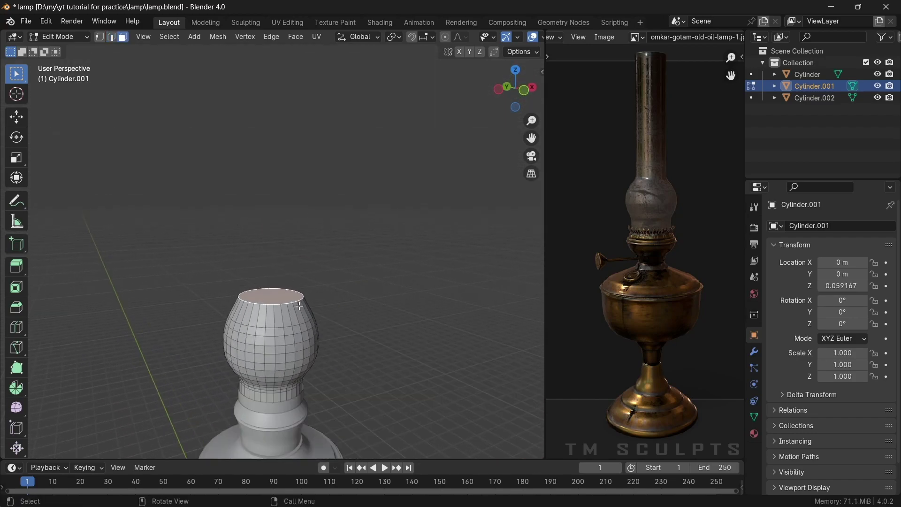
key(e)
click(307, 132)
scroll(297, 165, down, 2)
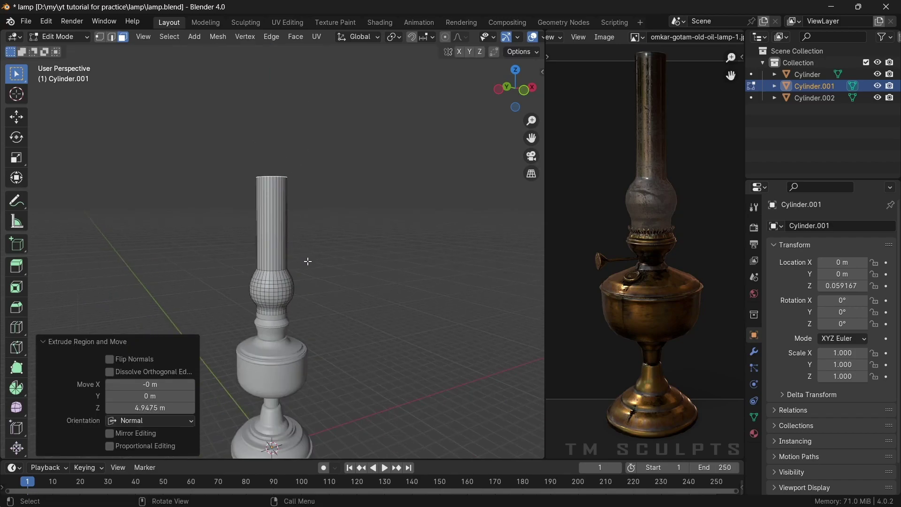
key(e)
key(z)
click(318, 209)
Lower the chimney top slightly along Z
scroll(251, 232, down, 2)
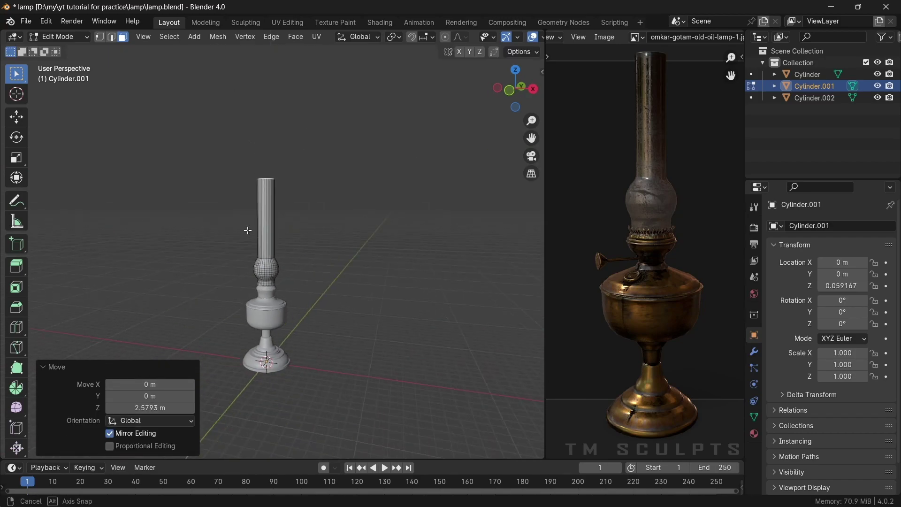
scroll(302, 236, up, 2)
mouse_move(302, 236)
middle_down()
mouse_move(314, 281)
mouse_move(373, 234)
mouse_move(333, 286)
mouse_move(328, 227)
mouse_move(312, 263)
mouse_move(397, 299)
mouse_move(374, 288)
mouse_move(344, 308)
middle_up()
key(g)
key(z)
click(368, 235)
Bevel the edge loop where the chimney meets the bulb
scroll(312, 264, up, 2)
key(2)
alt+click(299, 265)
click(402, 319)
Select the chimney's top cap face, then return to Object Mode
key(3)
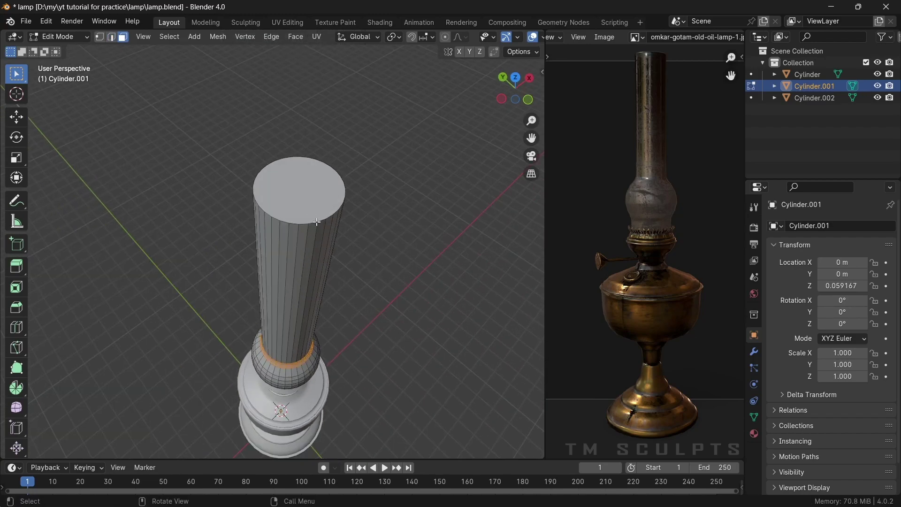
click(316, 222)
mouse_move(317, 222)
middle_down()
mouse_move(304, 196)
mouse_move(311, 292)
mouse_move(298, 248)
middle_up()
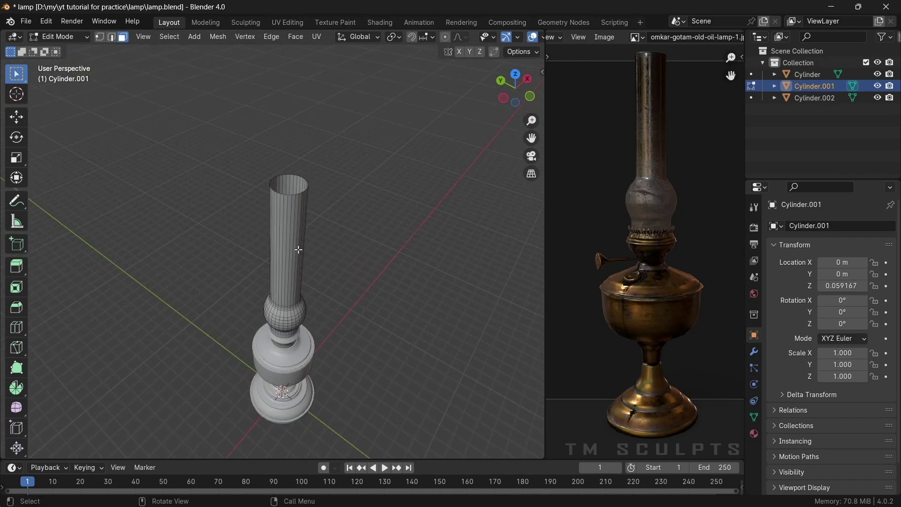
key(Tab)
Smooth-shade the lamp with Shade Auto Smooth
right_click(292, 222)
click(292, 221)
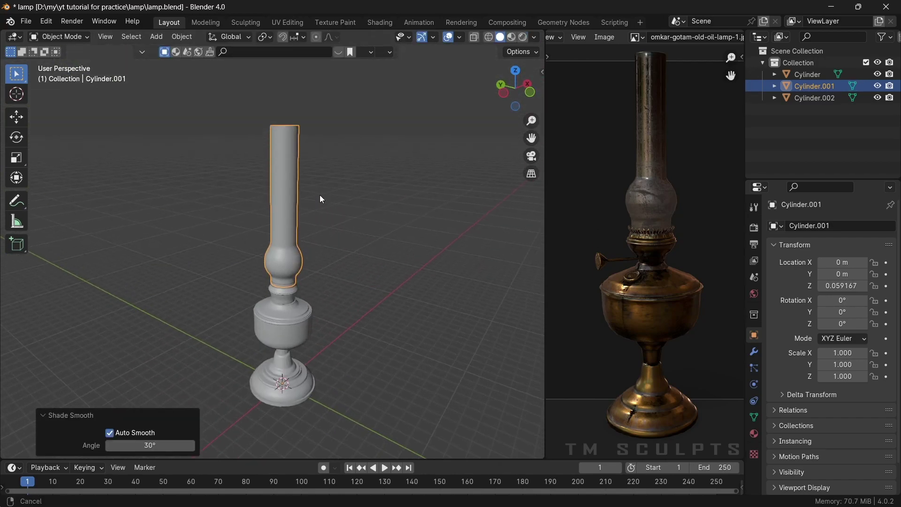
click(319, 195)
Give the chimney a 0.03 m Solidify modifier and save lamp.blend
click(754, 352)
click(787, 226)
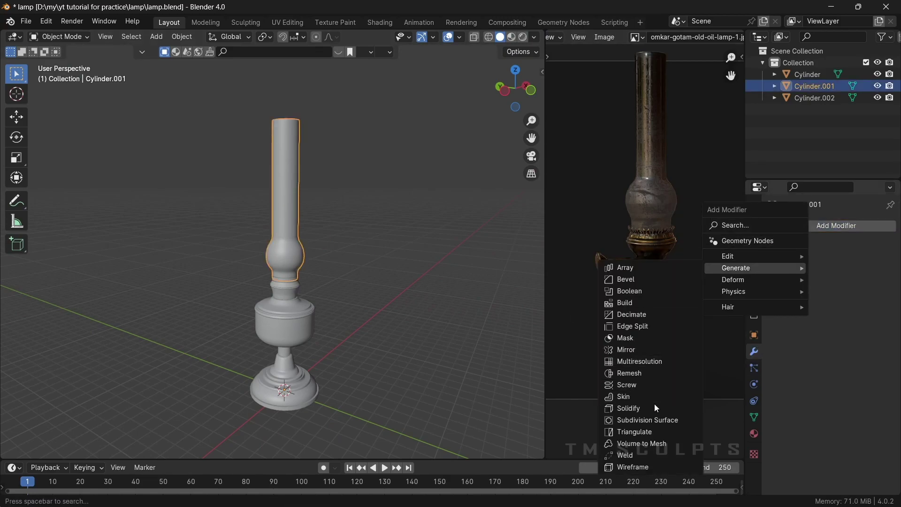
click(655, 409)
mouse_move(356, 221)
middle_down()
mouse_move(364, 204)
mouse_move(344, 272)
mouse_move(375, 247)
middle_up()
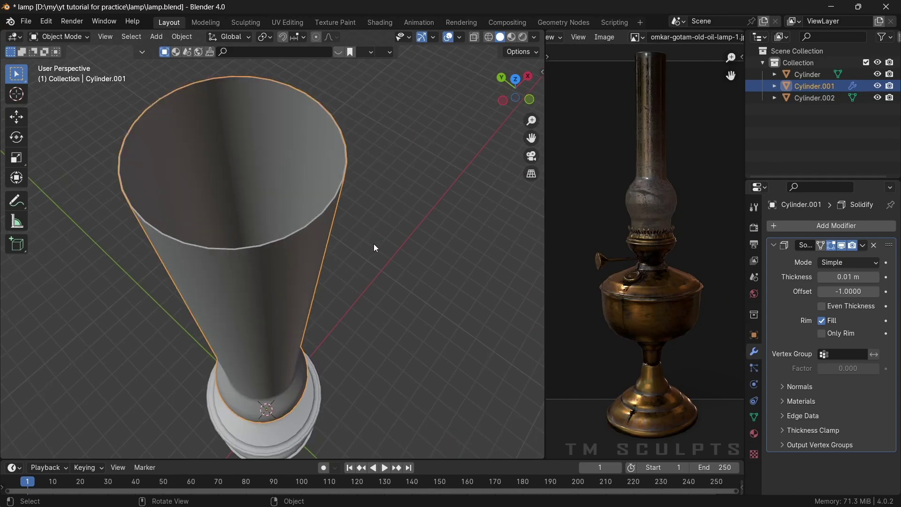
middle_drag(416, 215, 438, 236)
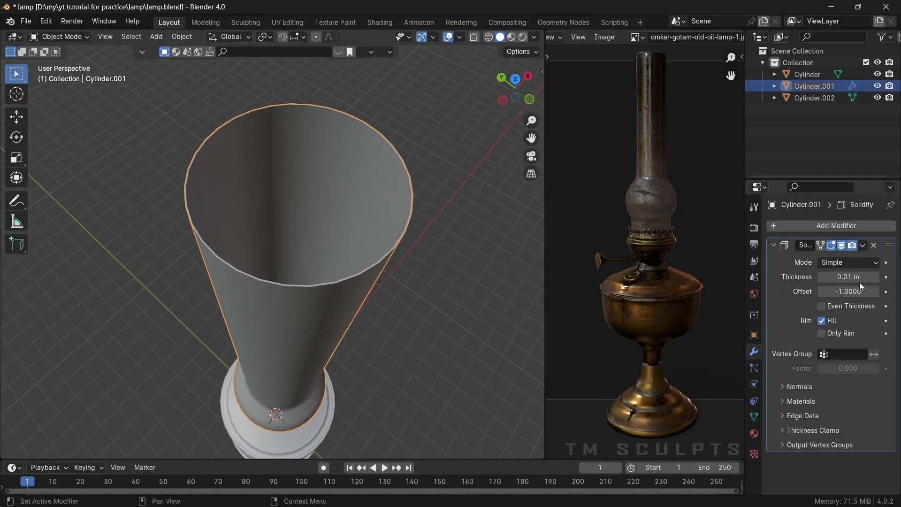
click(874, 277)
mouse_move(524, 272)
middle_down()
mouse_move(370, 224)
mouse_move(295, 260)
mouse_move(331, 221)
mouse_move(333, 239)
mouse_move(329, 209)
mouse_move(303, 225)
mouse_move(301, 199)
mouse_move(332, 201)
mouse_move(357, 226)
middle_up()
click(300, 199)
key(ctrl+s)
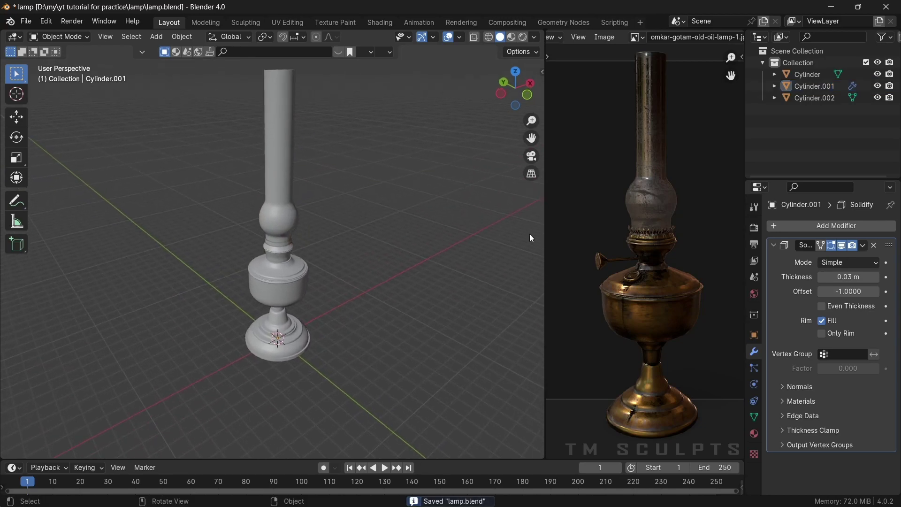
Add a new mesh cylinder to the scene beside the lamp
scroll(656, 159, up, 2)
scroll(656, 160, up, 1)
scroll(655, 159, up, 1)
scroll(654, 156, down, 3)
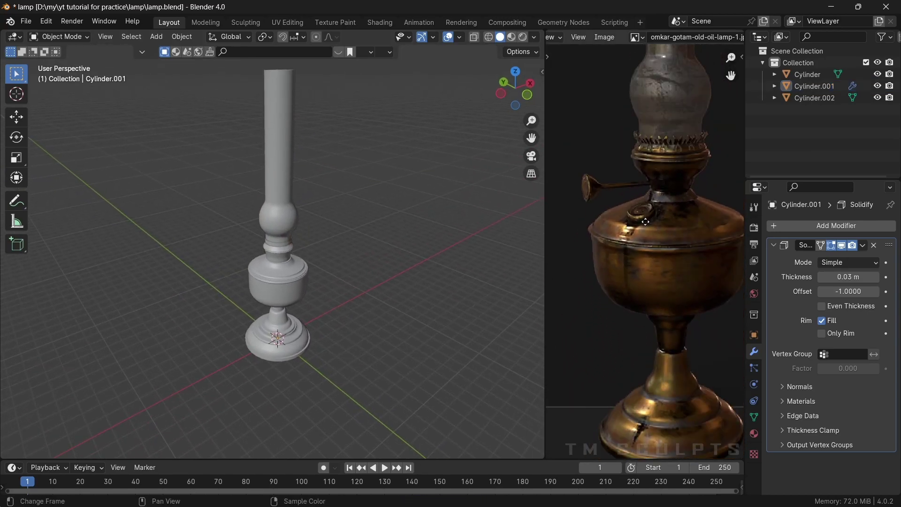
scroll(646, 227, up, 2)
scroll(646, 227, up, 1)
mouse_move(357, 239)
middle_down()
mouse_move(329, 250)
mouse_move(332, 289)
middle_up()
scroll(306, 260, up, 2)
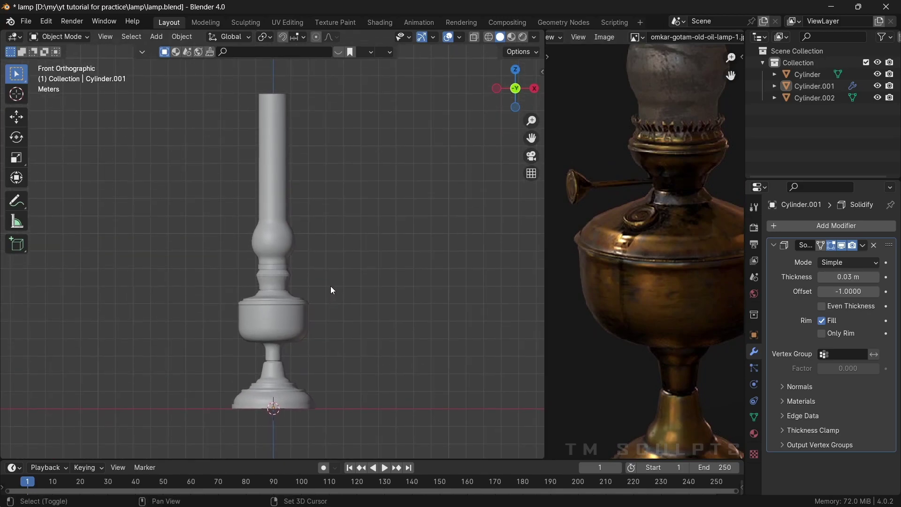
key(shift+a)
key(Escape)
key(shift+a)
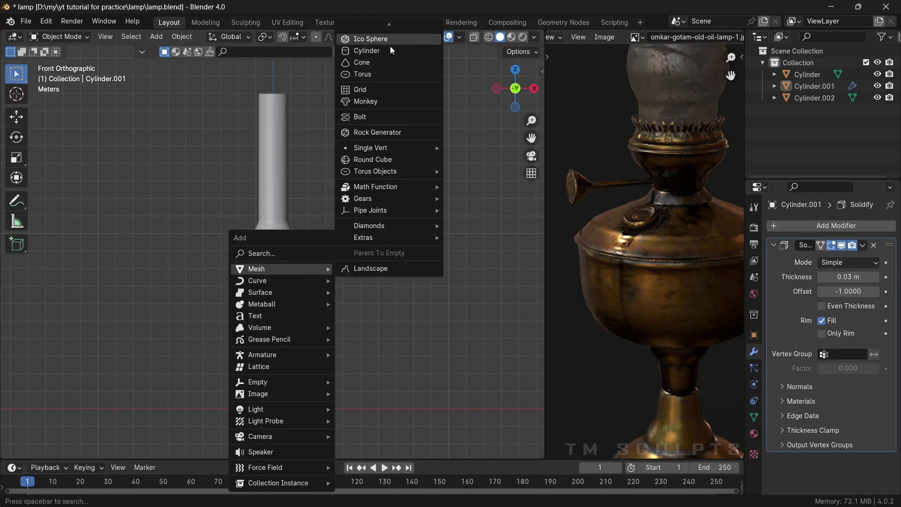
click(390, 50)
Move the new cylinder up and to the left of the lamp
scroll(333, 215, down, 1)
key(g)
key(z)
click(334, 171)
key(g)
key(x)
click(286, 197)
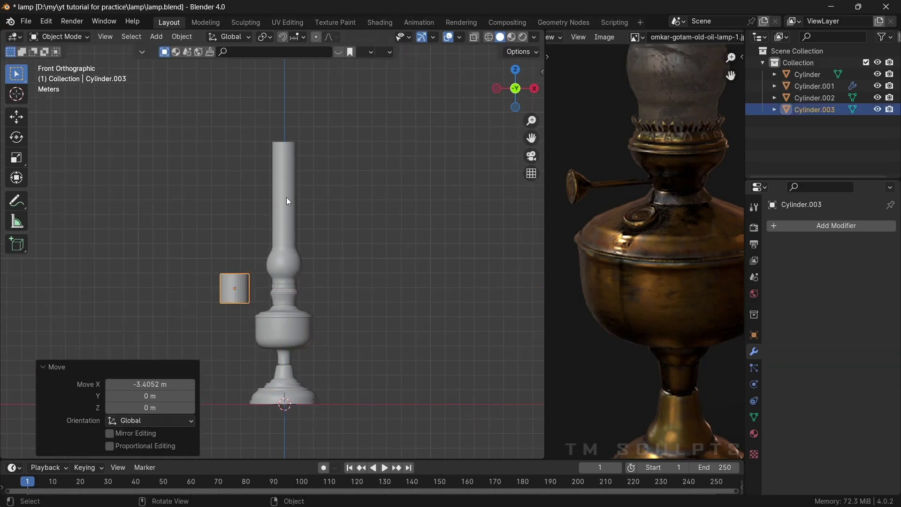
scroll(310, 221, up, 1)
key(Tab)
key(Tab)
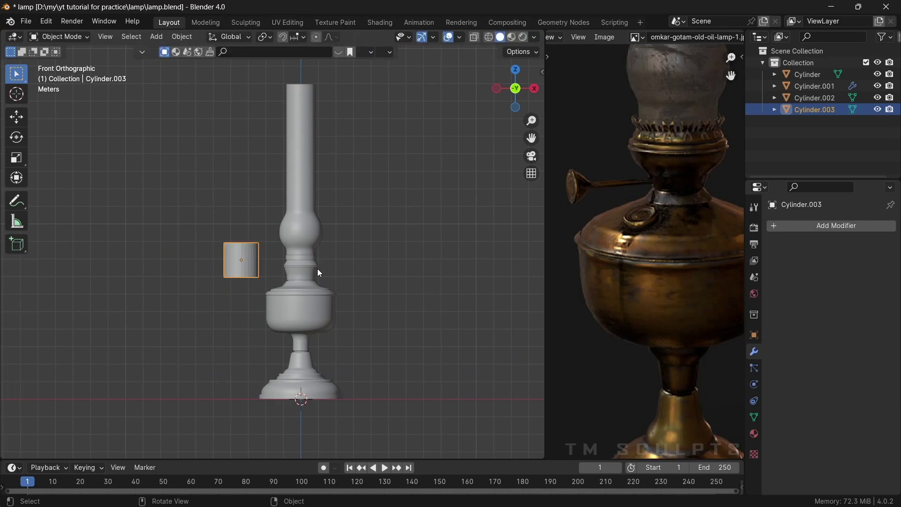
Duplicate the cylinder and move the copy further left and downward
key(shift+d)
key(x)
click(287, 270)
scroll(352, 224, up, 2)
key(g)
key(z)
click(336, 311)
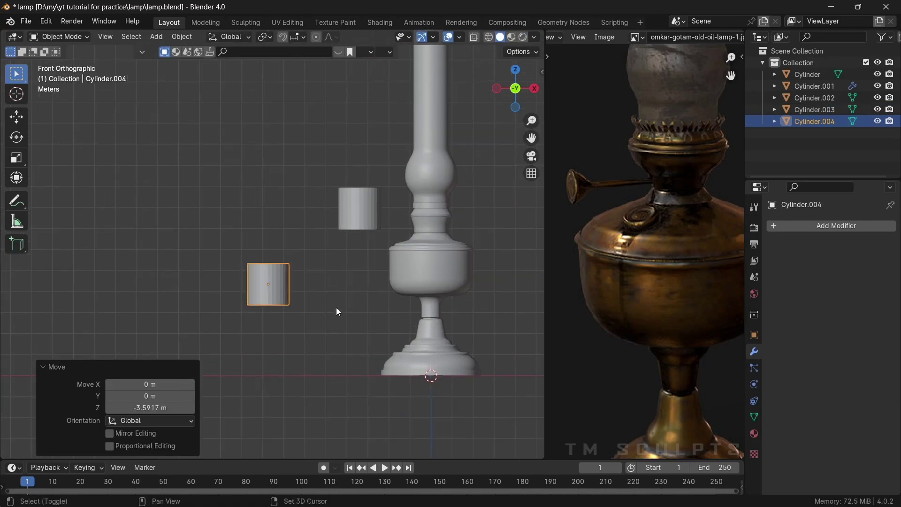
mouse_move(337, 312)
shift+middle_down()
mouse_move(337, 281)
mouse_move(358, 297)
mouse_move(288, 278)
mouse_move(284, 255)
shift+middle_up()
Turn the lower cylinder 90° onto its side and select its end cap
key(r)
click(380, 276)
key(Tab)
click(284, 255)
Move the end cap along X and shrink it into a cone
key(g)
key(x)
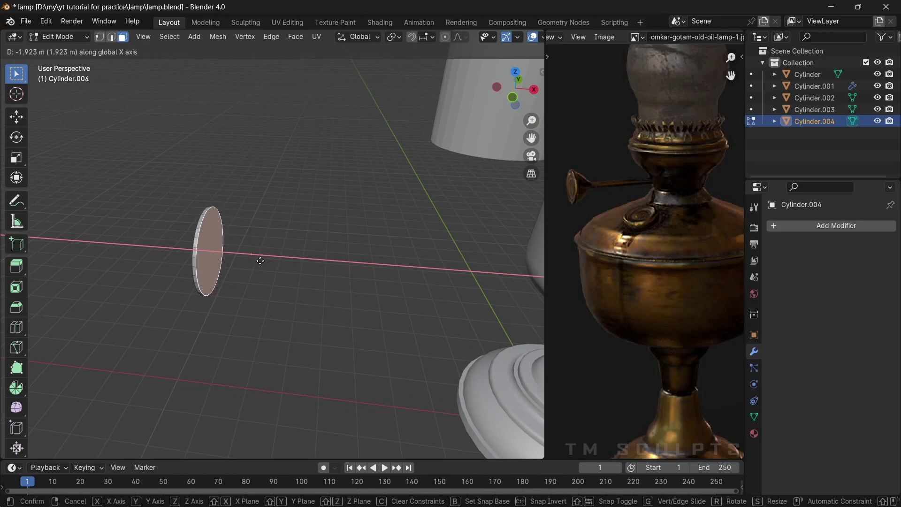
click(318, 261)
middle_drag(318, 261, 379, 282)
key(s)
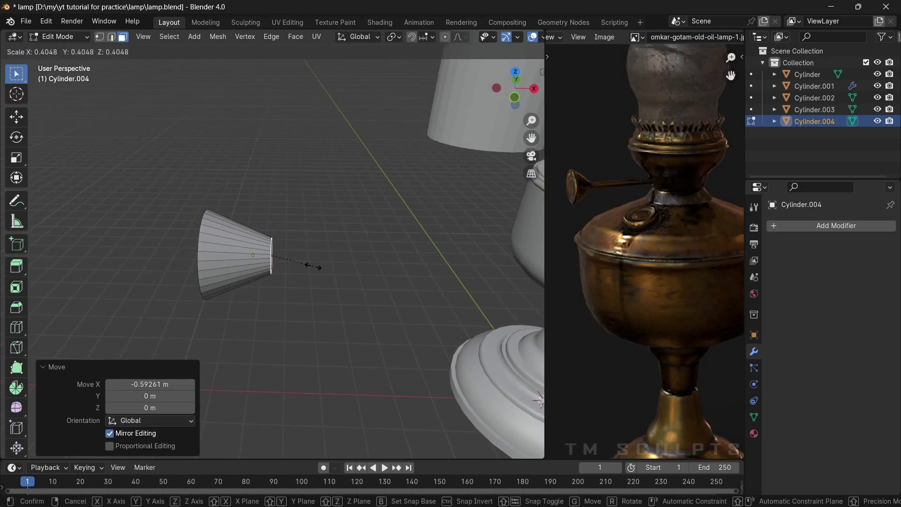
click(325, 267)
key(g)
key(x)
middle_drag(325, 268, 307, 219)
click(307, 219)
Rescale the end cap to shape the funnel's flare
scroll(340, 250, down, 3)
key(s)
click(284, 255)
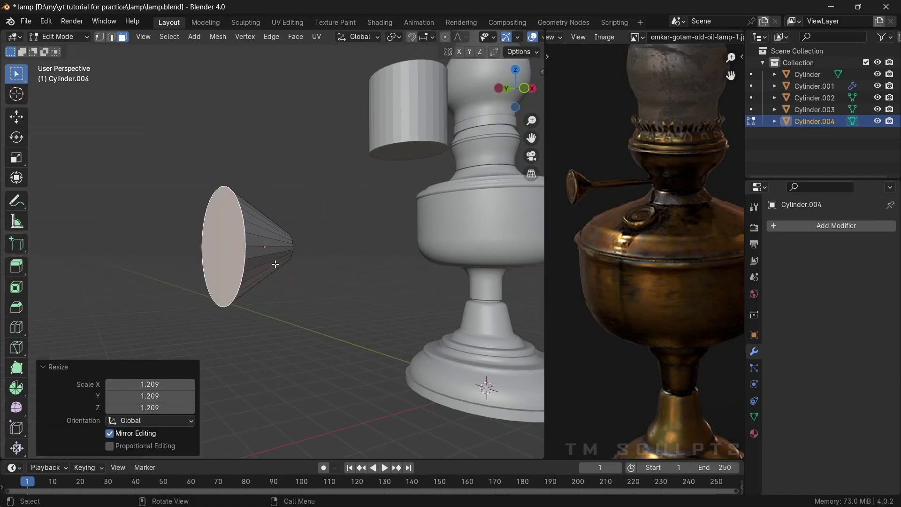
mouse_move(284, 263)
middle_down()
mouse_move(283, 255)
mouse_move(328, 277)
middle_up()
key(s)
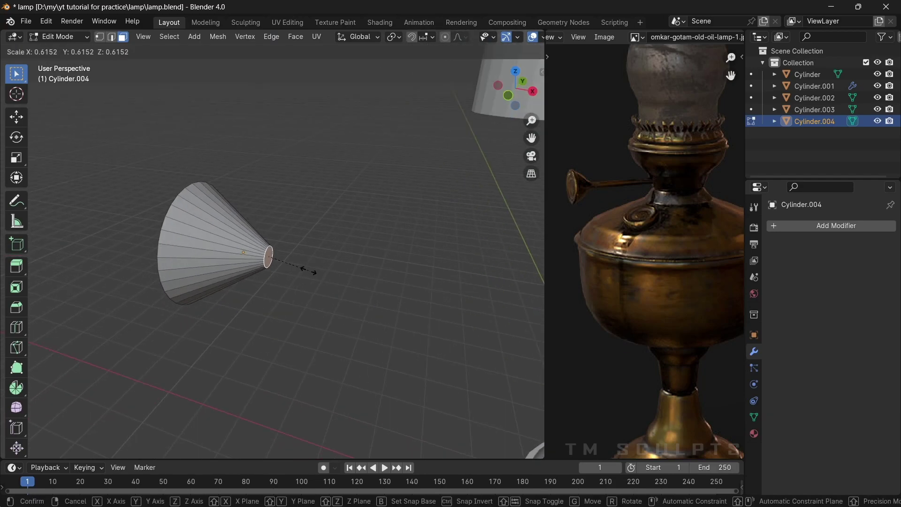
click(316, 272)
Extrude the end cap into a long thin tube with a narrowed tip
scroll(295, 275, down, 2)
key(e)
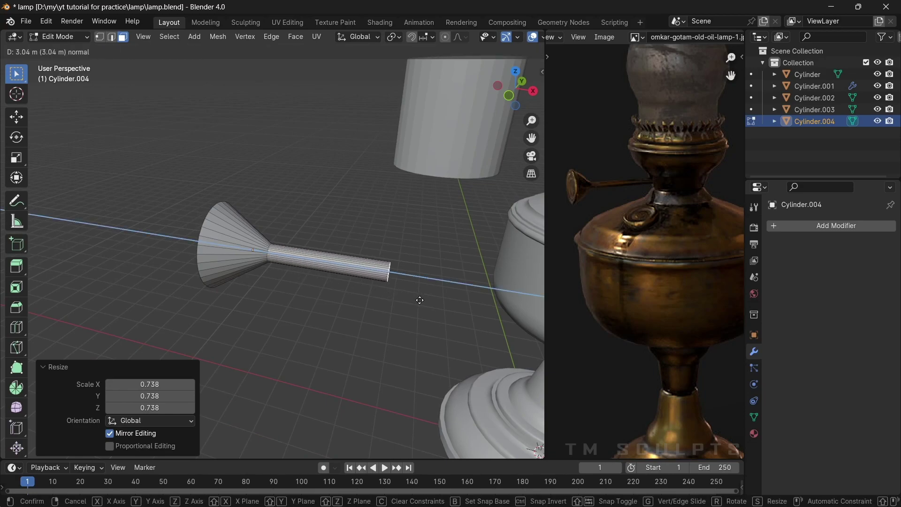
click(456, 305)
middle_drag(467, 308, 395, 281)
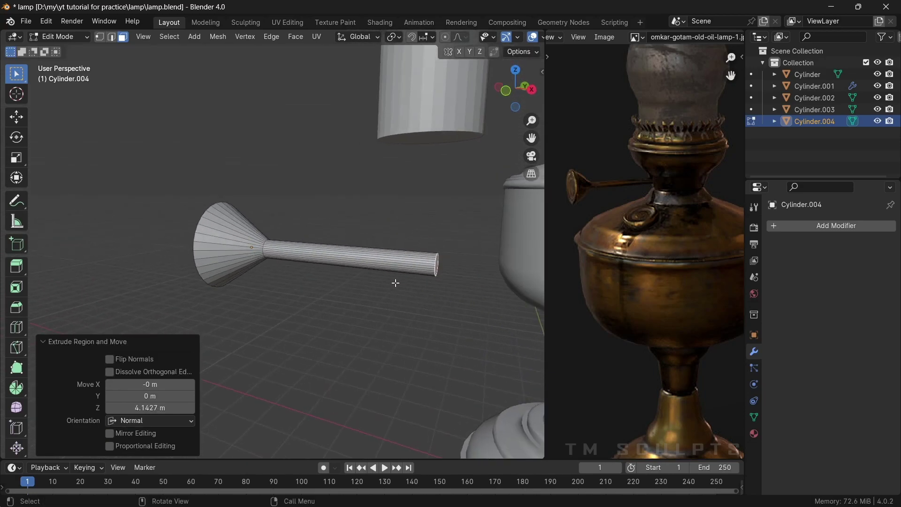
key(s)
click(441, 295)
scroll(338, 272, up, 2)
scroll(281, 260, up, 2)
Bevel the flare-to-stem joint and the wide rim edge loop with 4 segments
key(2)
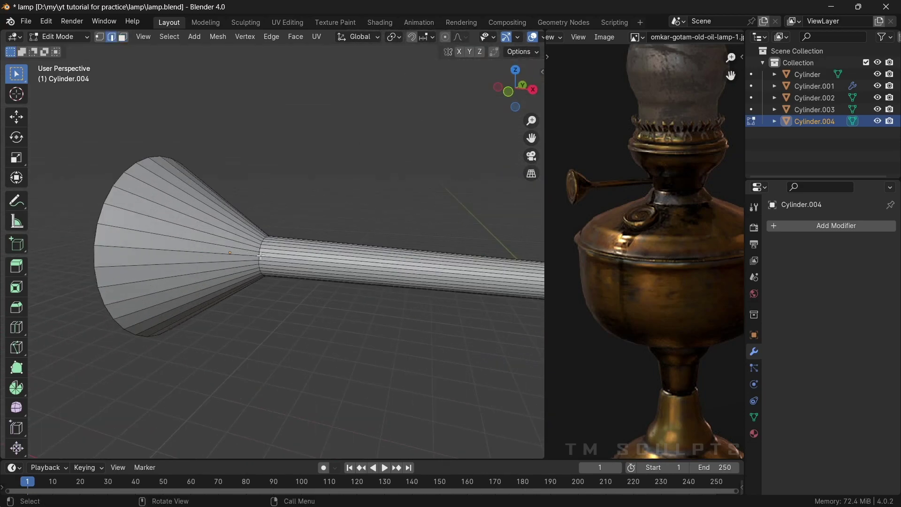
click(382, 306)
scroll(393, 297, down, 3)
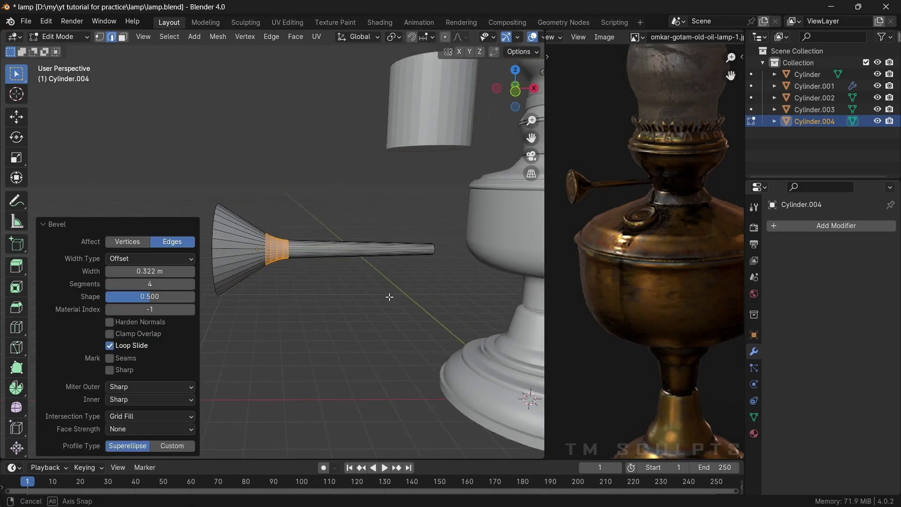
mouse_move(393, 298)
middle_down()
mouse_move(312, 284)
mouse_move(290, 257)
middle_up()
alt+click(287, 251)
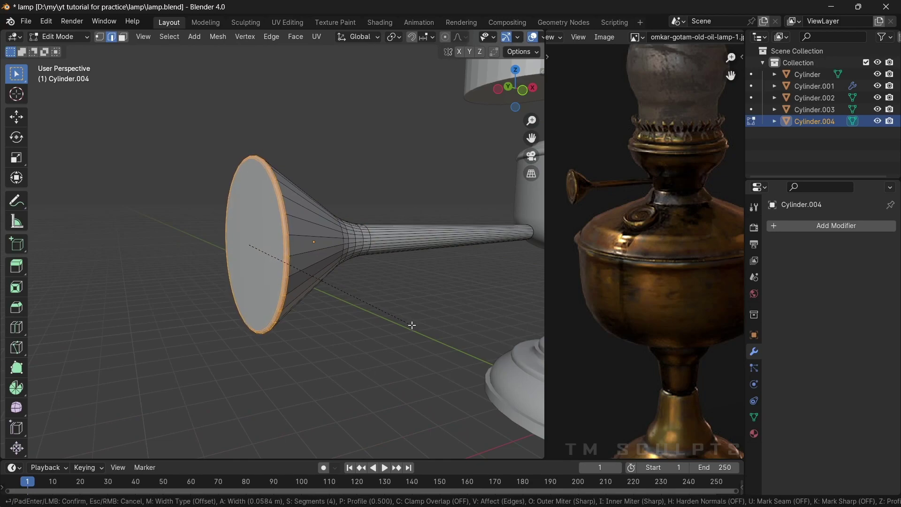
click(412, 325)
scroll(387, 317, down, 3)
key(Tab)
middle_drag(387, 317, 349, 312)
Auto-smooth the funnel pipe and scale it down
right_click(324, 252)
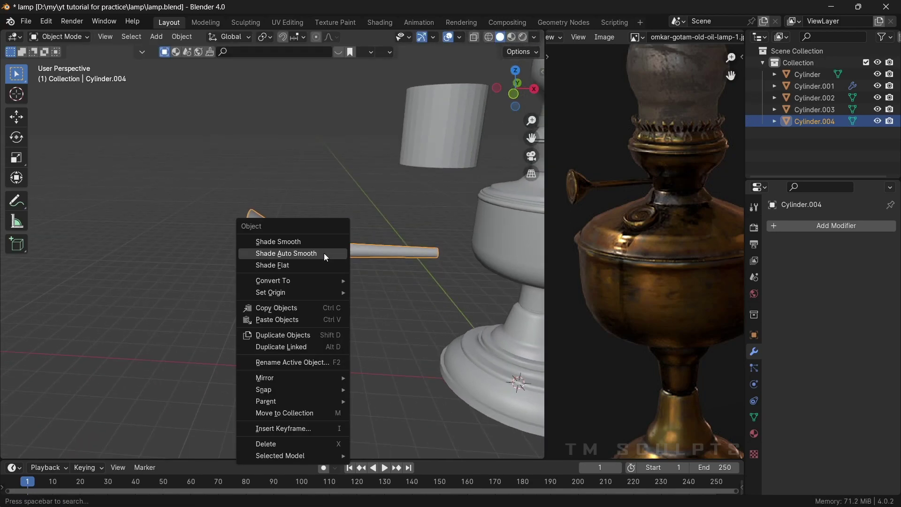
click(325, 254)
scroll(303, 272, down, 3)
scroll(303, 272, up, 2)
key(s)
click(304, 262)
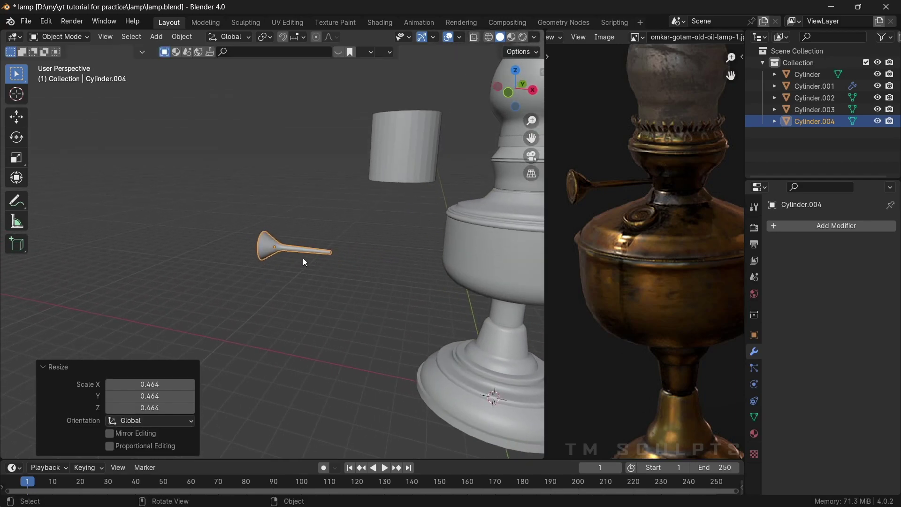
Isolate the funnel and, in front view, scale its faces in Edit Mode
key(KP_Divide)
key(Tab)
key(3)
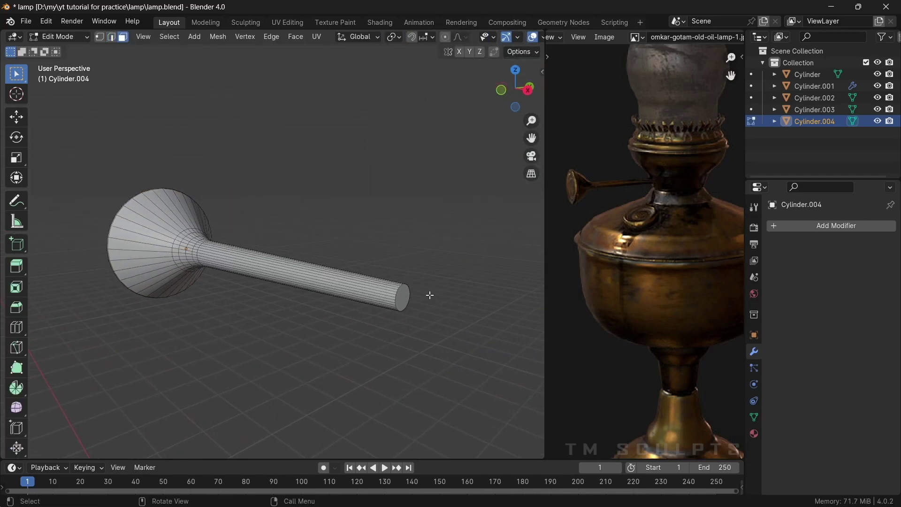
scroll(400, 302, down, 3)
key(KP_1)
scroll(323, 305, up, 1)
key(s)
click(359, 306)
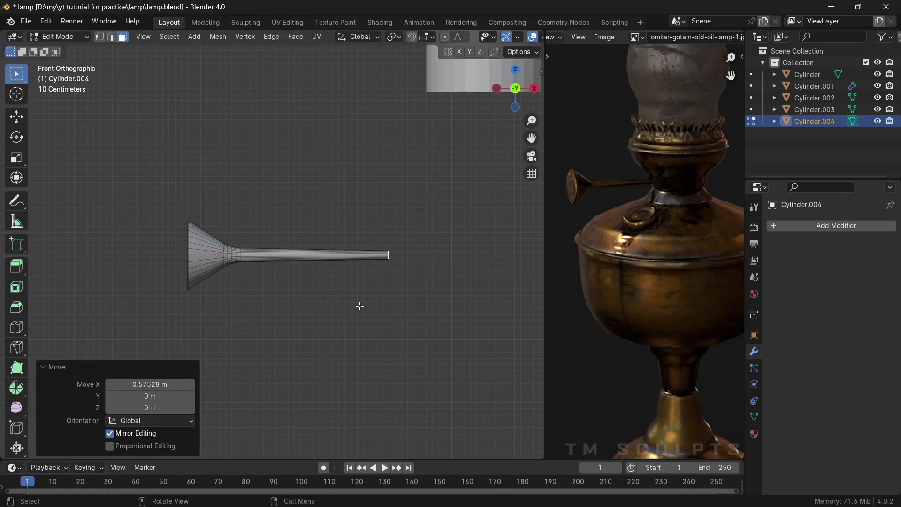
Return to the full scene and place the pipe beside the lamp's neck
key(Tab)
key(KP_Divide)
scroll(328, 309, down, 1)
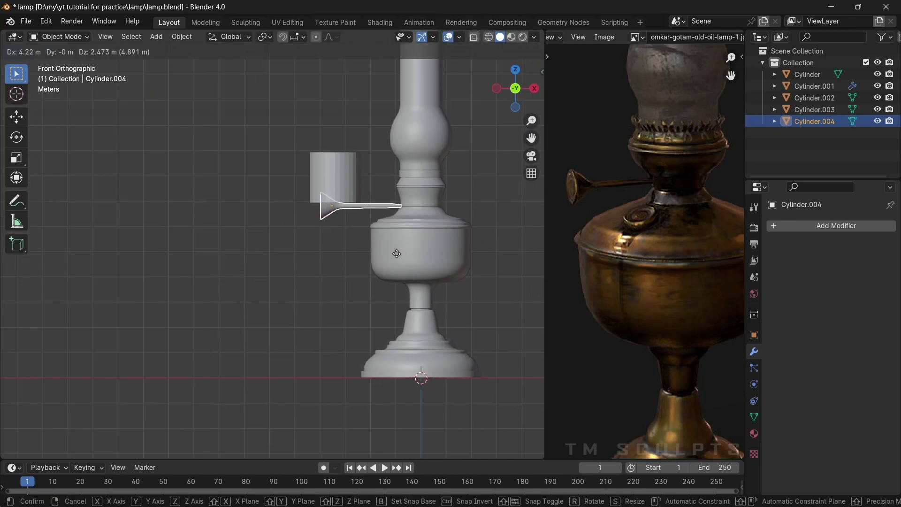
click(397, 254)
scroll(344, 291, up, 2)
scroll(288, 288, up, 2)
scroll(319, 316, up, 2)
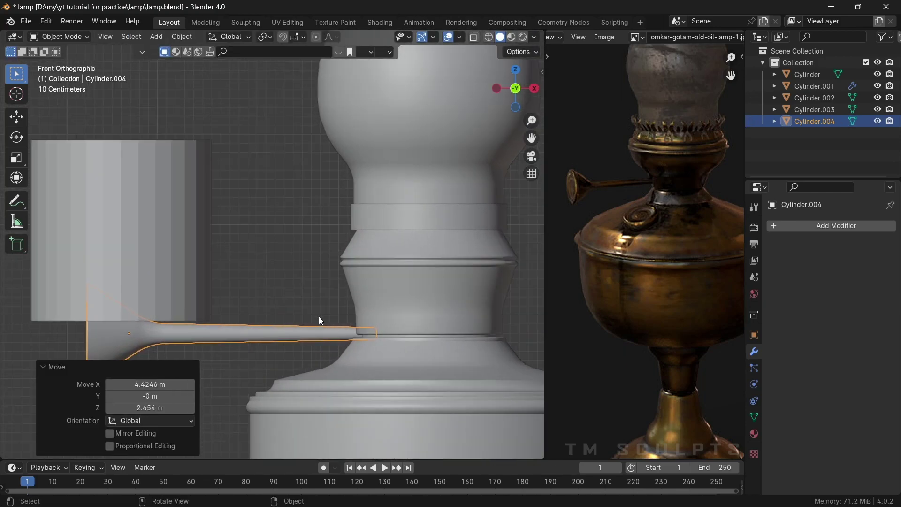
scroll(319, 321, down, 2)
middle_drag(310, 299, 227, 277)
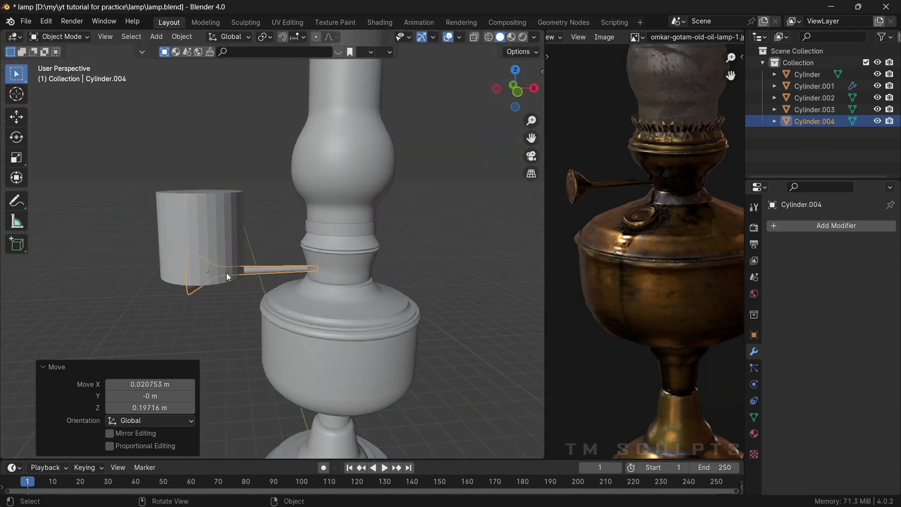
Move Cylinder.003 1.98 m left along X and settle the pipe at 0.650 scale
click(228, 277)
key(g)
key(x)
click(223, 267)
scroll(223, 266, up, 1)
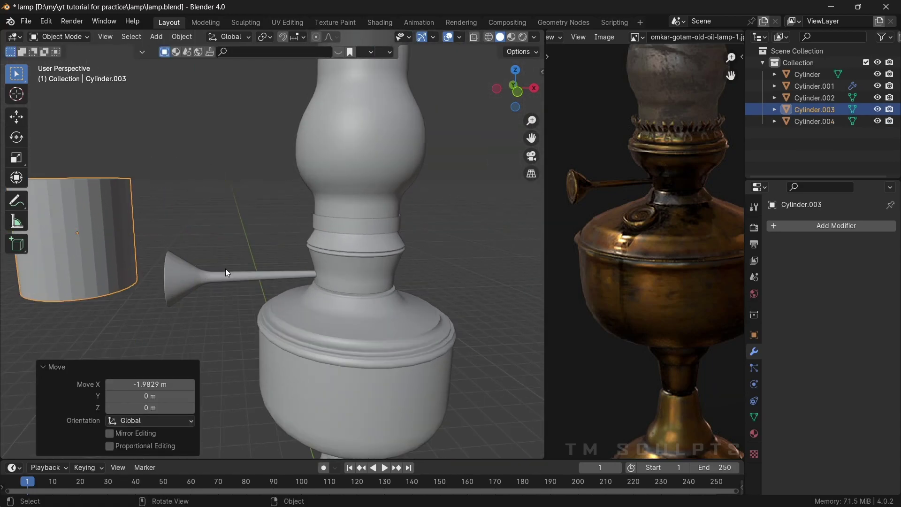
click(228, 274)
scroll(249, 271, down, 3)
scroll(296, 288, up, 2)
middle_drag(295, 288, 291, 277)
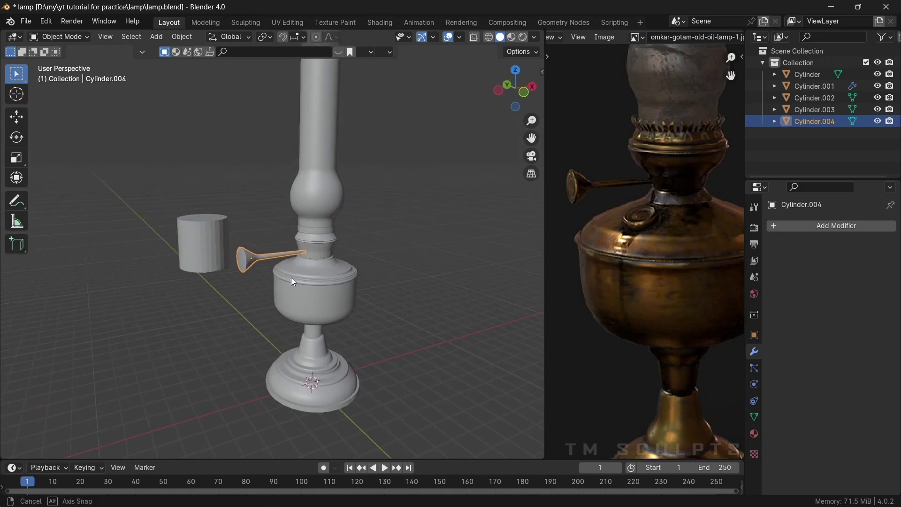
scroll(290, 276, up, 2)
click(350, 278)
scroll(350, 278, up, 1)
Slide the pipe along X until it meets the lamp's neck, then deselect it
key(g)
key(x)
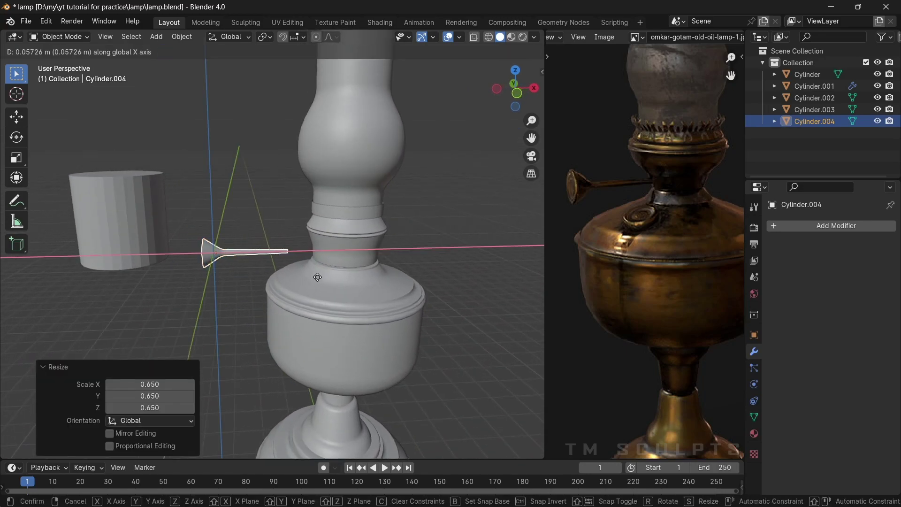
scroll(371, 283, down, 2)
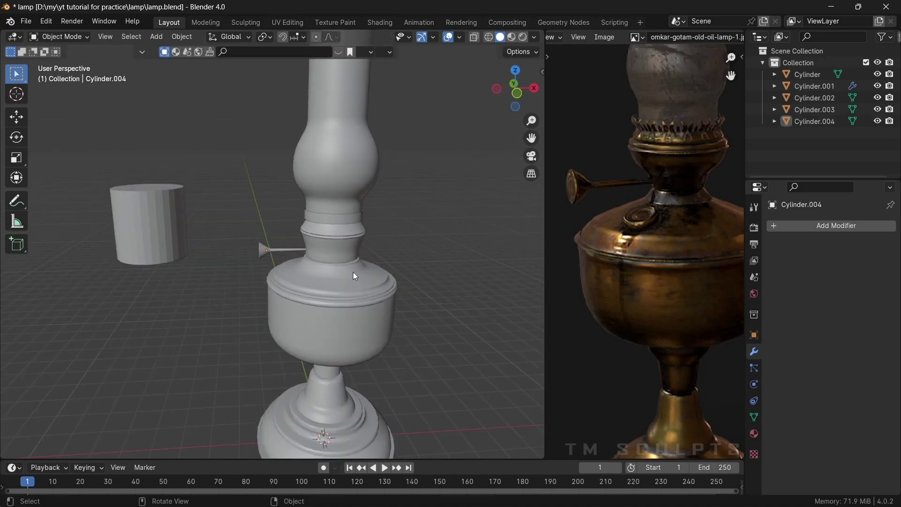
scroll(353, 272, down, 2)
scroll(409, 278, up, 4)
scroll(279, 269, up, 2)
click(271, 266)
click(250, 206)
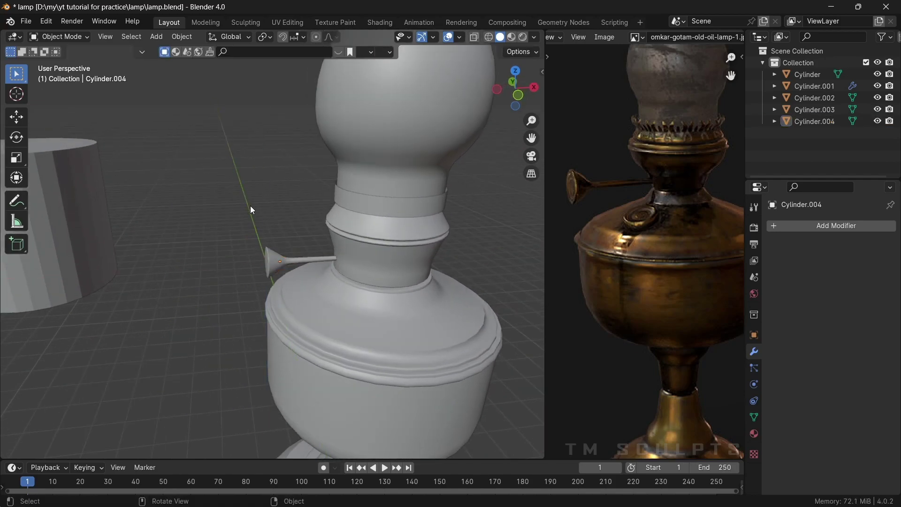
scroll(222, 244, down, 4)
mouse_move(222, 244)
middle_down()
mouse_move(411, 243)
mouse_move(348, 244)
mouse_move(349, 280)
mouse_move(323, 271)
middle_up()
Select the lamp body's neck ring in Edit Mode using front X-ray view
click(322, 271)
key(Tab)
scroll(322, 272, down, 3)
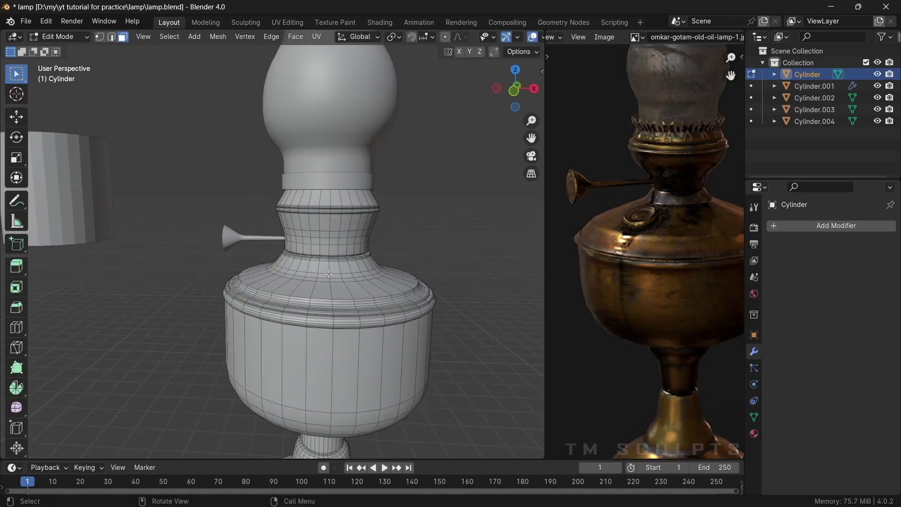
key(KP_1)
scroll(319, 280, up, 3)
key(alt+z)
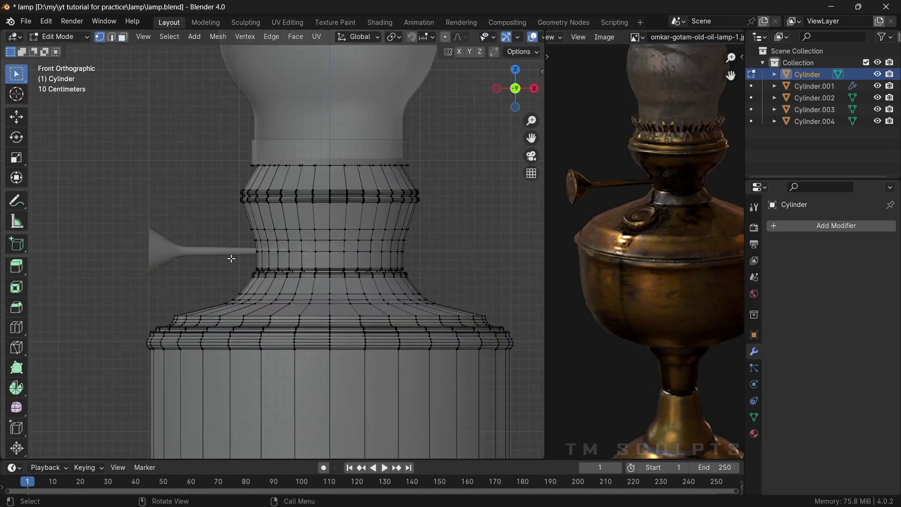
drag(447, 286, 448, 286)
key(alt+z)
Raise the neck ring about 0.18 m along Z with proportional smooth falloff
click(445, 38)
scroll(282, 239, up, 2)
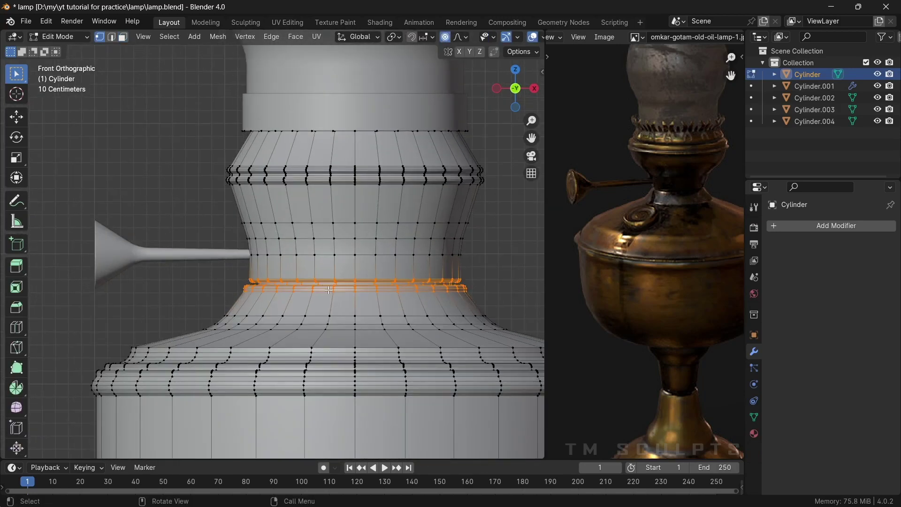
key(g)
key(z)
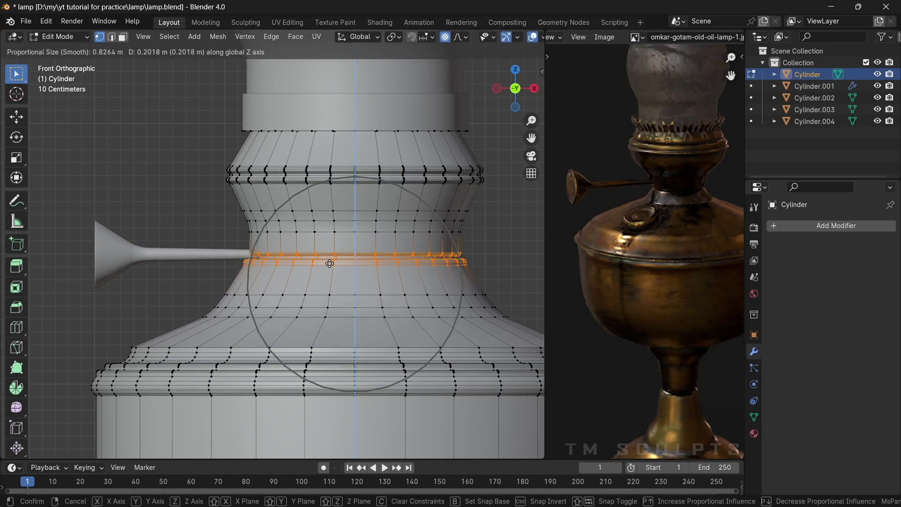
scroll(329, 266, down, 5)
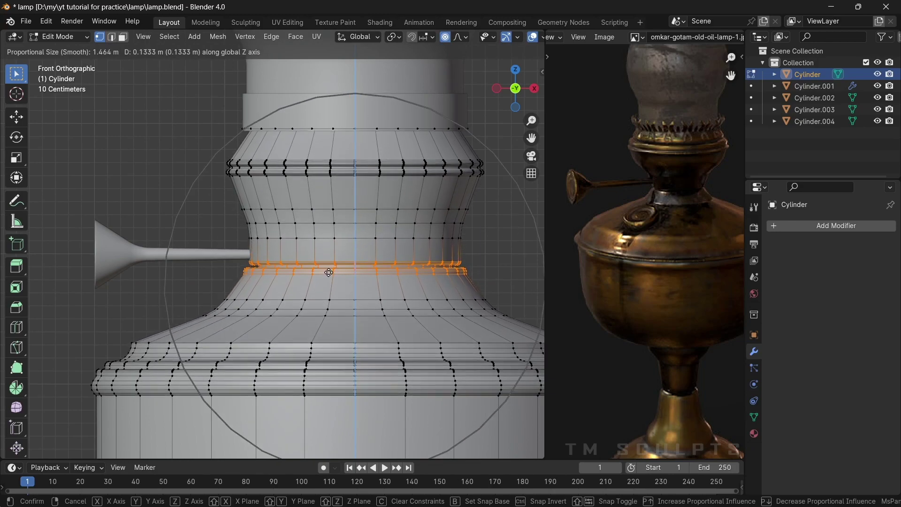
scroll(329, 268, down, 1)
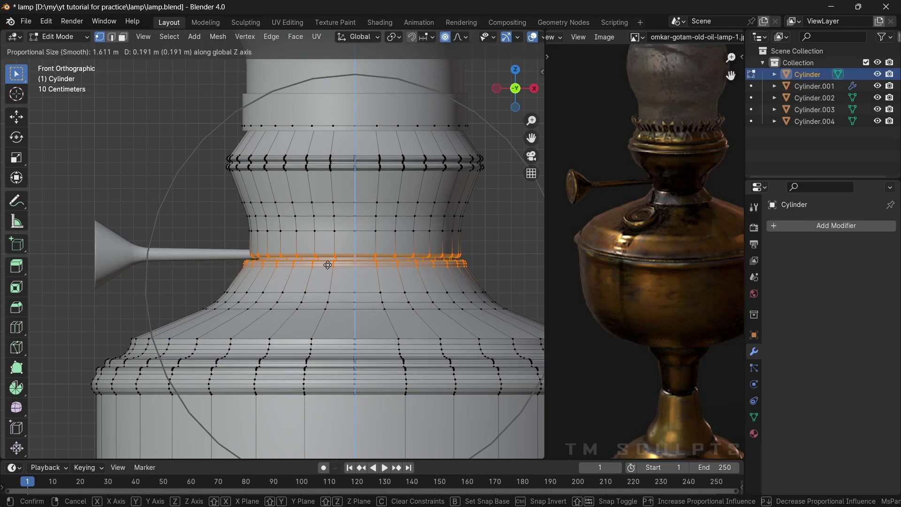
click(328, 267)
Lower the neck's top edge loop slightly along Z
drag(274, 121, 505, 134)
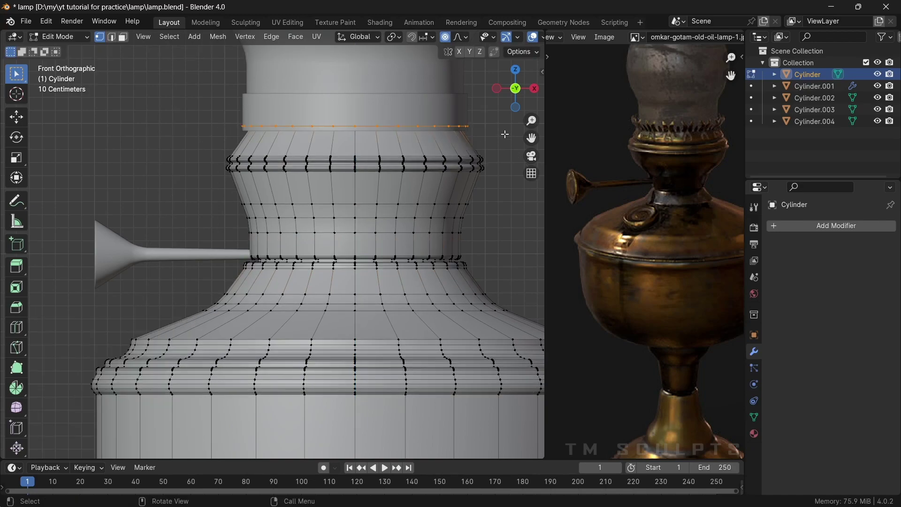
scroll(396, 181, up, 2)
shift+middle_drag(397, 181, 370, 216)
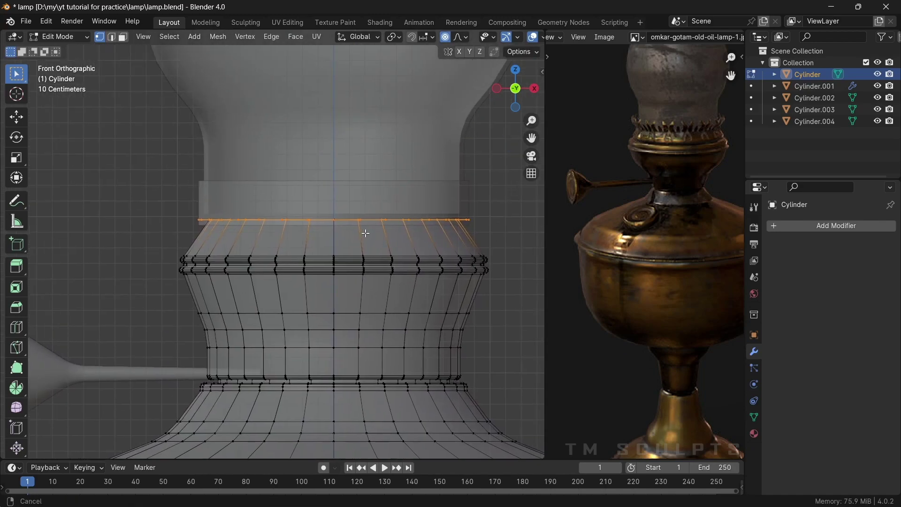
key(g)
key(z)
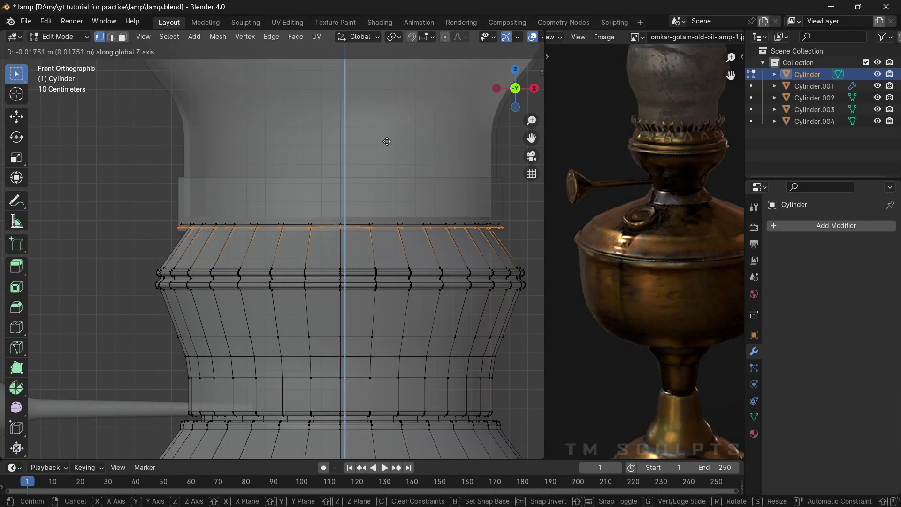
key(Escape)
key(g)
key(z)
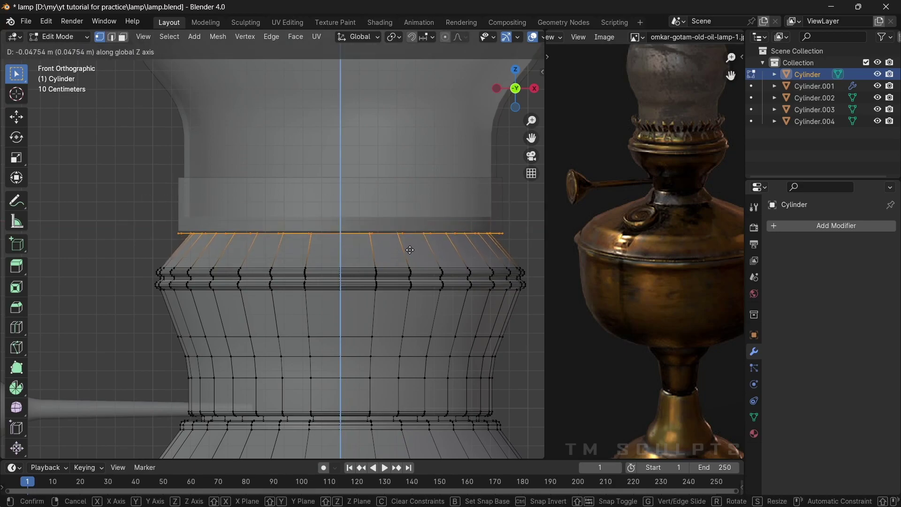
click(410, 247)
scroll(425, 253, down, 3)
Return to Object Mode and orbit back to a perspective view of the lamp
key(Tab)
middle_drag(413, 247, 443, 248)
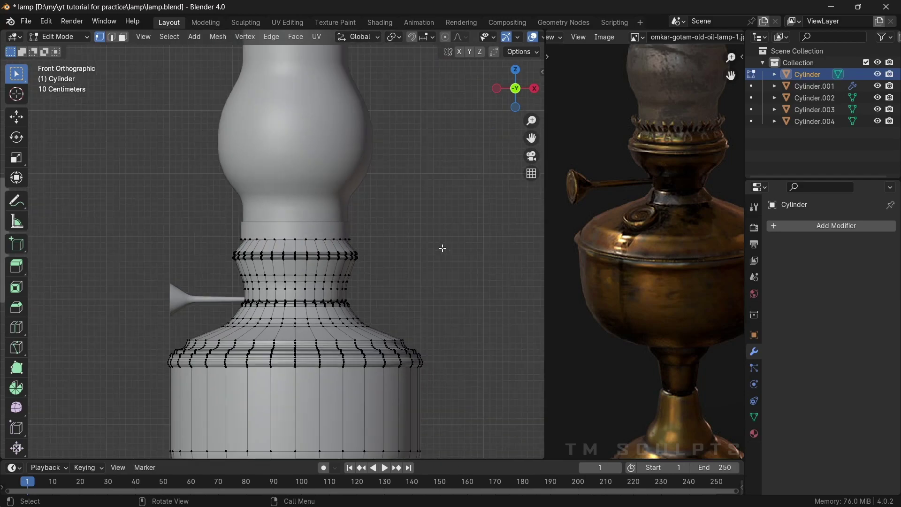
scroll(443, 248, up, 2)
scroll(408, 260, down, 3)
scroll(391, 273, up, 3)
Reseat the pipe against the lamp body
scroll(314, 319, down, 2)
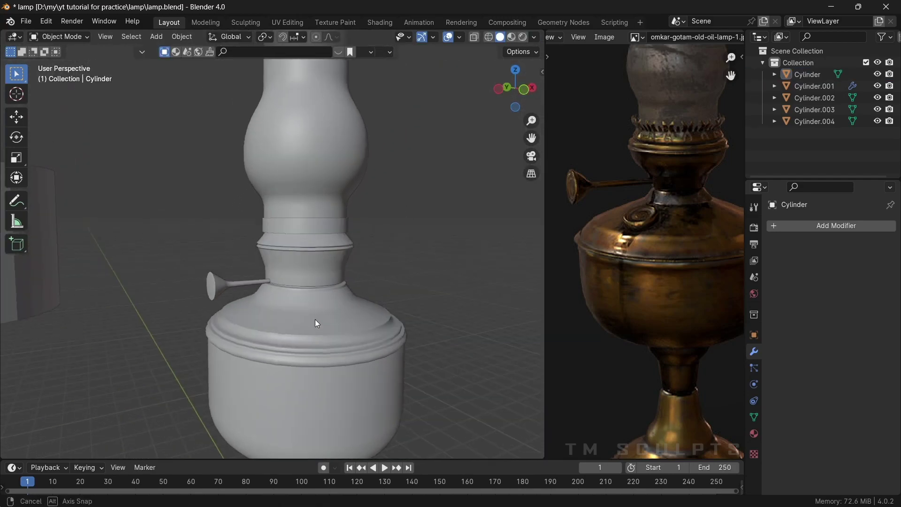
scroll(282, 314, up, 2)
click(232, 309)
key(g)
click(452, 238)
scroll(365, 322, down, 3)
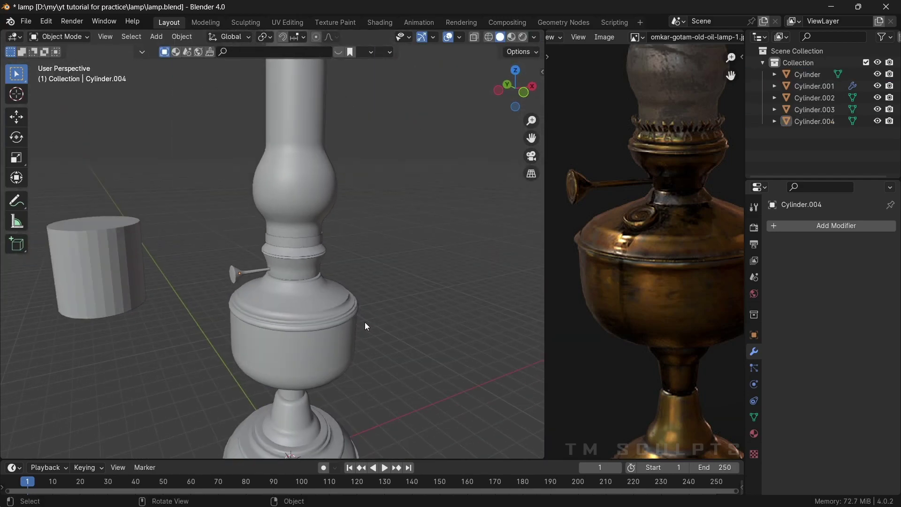
mouse_move(365, 322)
middle_down()
mouse_move(344, 314)
mouse_move(422, 286)
middle_up()
Turn off the 3D Cursor in viewport overlays and orbit around the lamp
scroll(422, 286, down, 2)
scroll(311, 280, up, 3)
scroll(304, 306, up, 2)
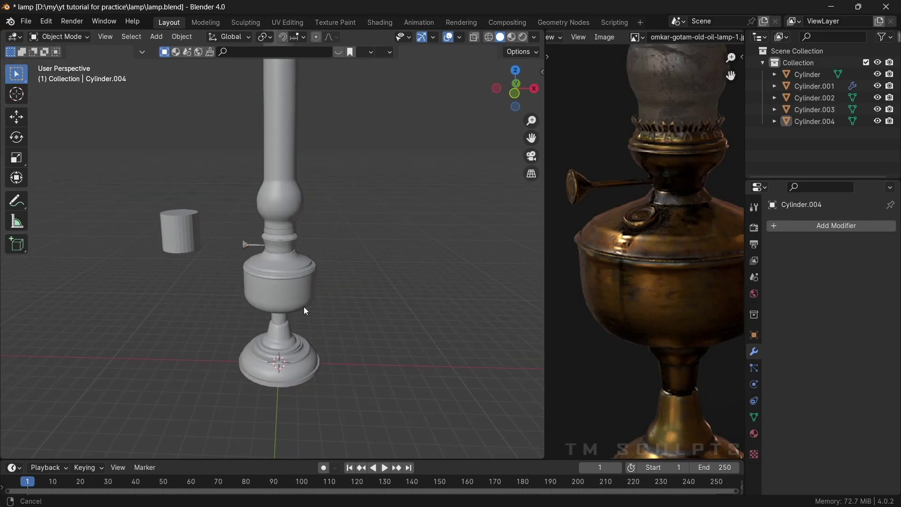
mouse_move(303, 305)
middle_down()
mouse_move(314, 353)
mouse_move(311, 322)
mouse_move(336, 299)
mouse_move(263, 319)
middle_up()
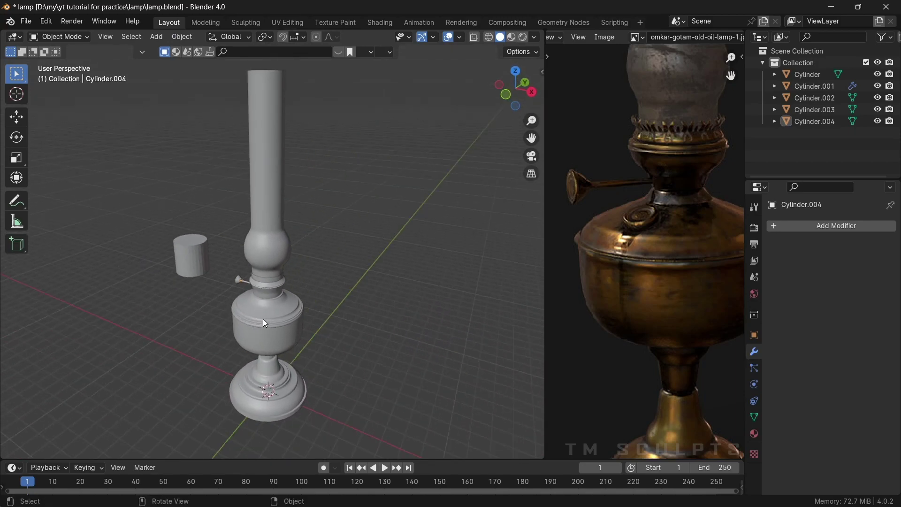
scroll(340, 289, up, 2)
middle_drag(340, 289, 348, 277)
click(460, 37)
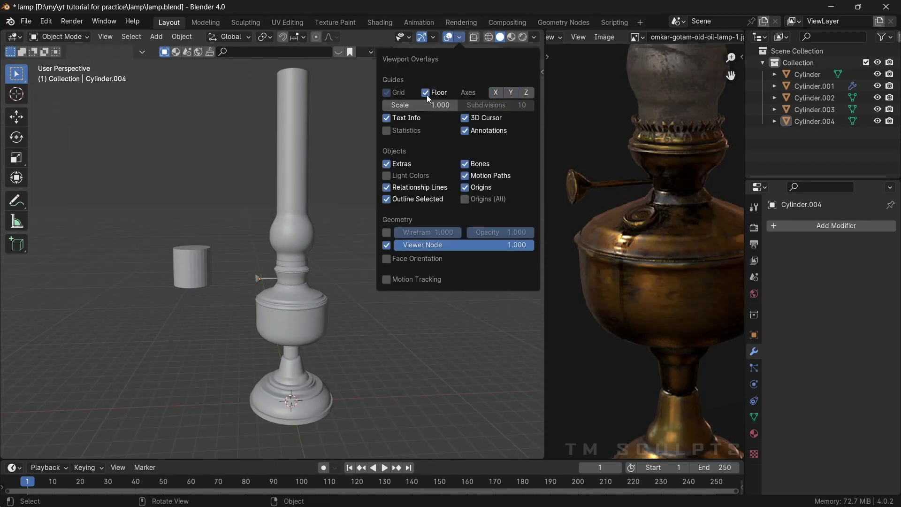
click(465, 118)
mouse_move(257, 227)
middle_down()
mouse_move(280, 261)
mouse_move(298, 266)
mouse_move(259, 249)
middle_up()
Flatten the small cylinder into a disc by scaling its mesh along Z
key(KP_1)
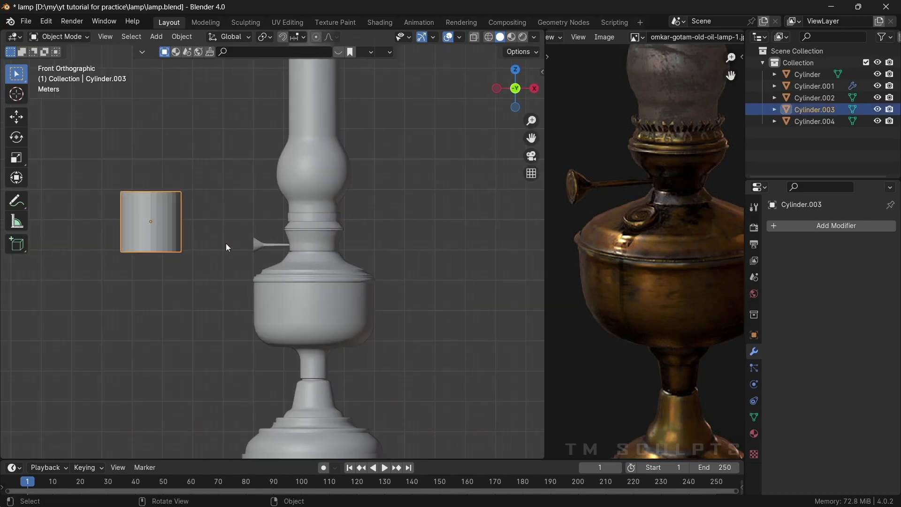
key(Tab)
key(s)
key(z)
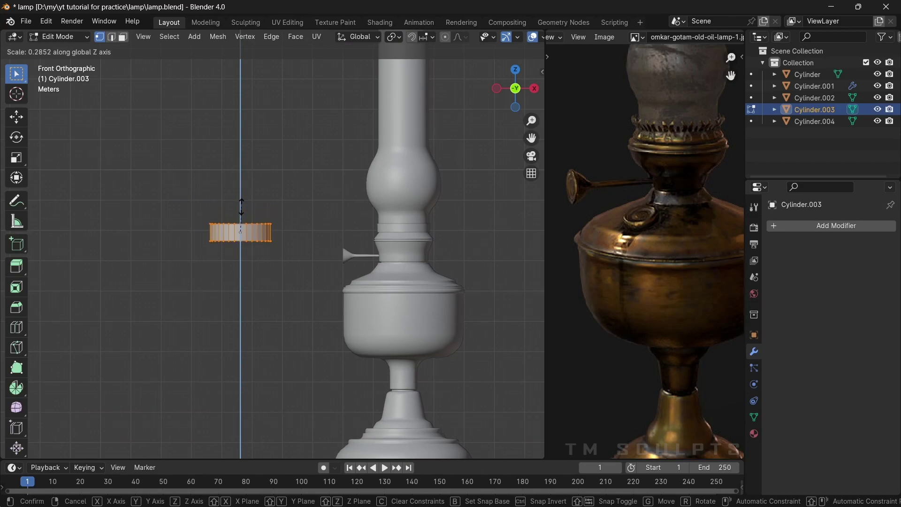
click(241, 206)
scroll(241, 207, up, 2)
mouse_move(241, 206)
middle_down()
mouse_move(282, 244)
mouse_move(326, 264)
middle_up()
Bevel the disc's top rim edges into a rounded edge
key(2)
key(ctrl+r)
key(Escape)
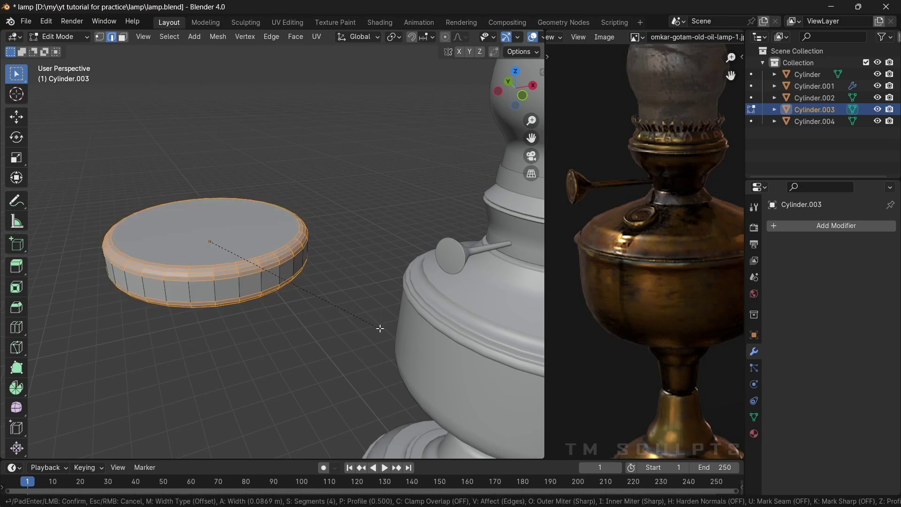
click(261, 277)
Extrude the top face down into a shrunken recess and bevel its inner edge
key(3)
click(258, 247)
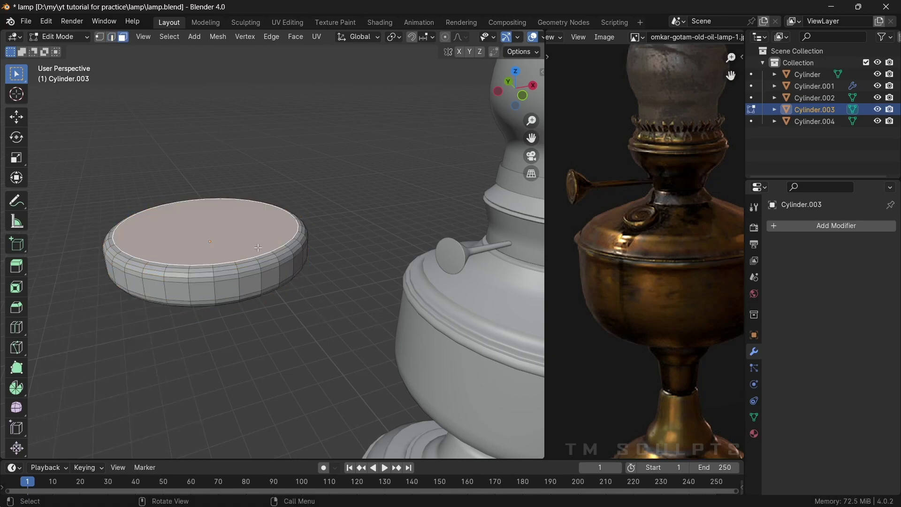
scroll(348, 279, up, 2)
key(e)
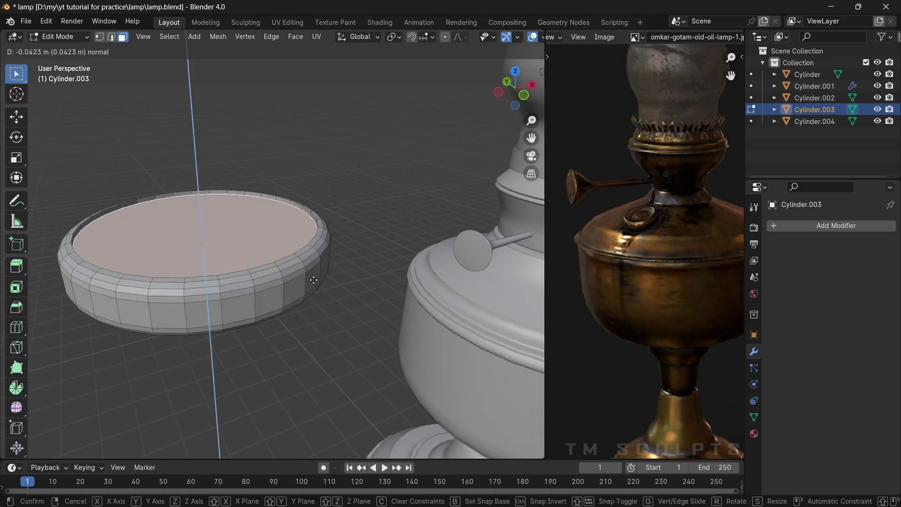
click(314, 282)
key(s)
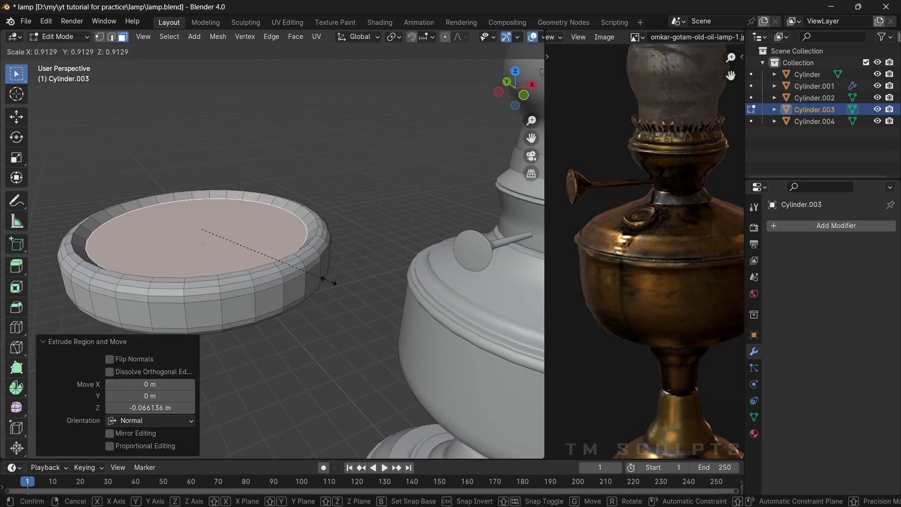
click(326, 280)
click(329, 282)
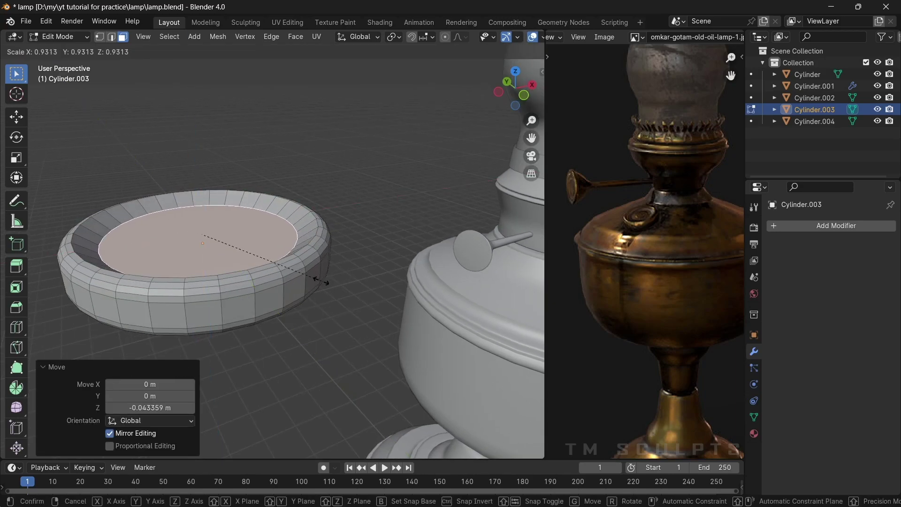
key(ctrl+b)
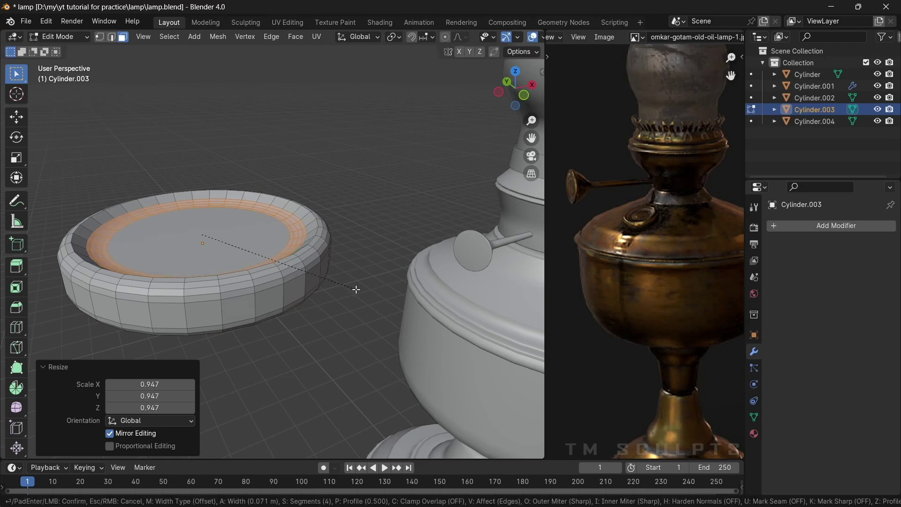
click(356, 289)
Inset the recess floor into a raised, bevelled central disc and return to Object Mode
middle_drag(357, 289, 371, 251)
click(371, 252)
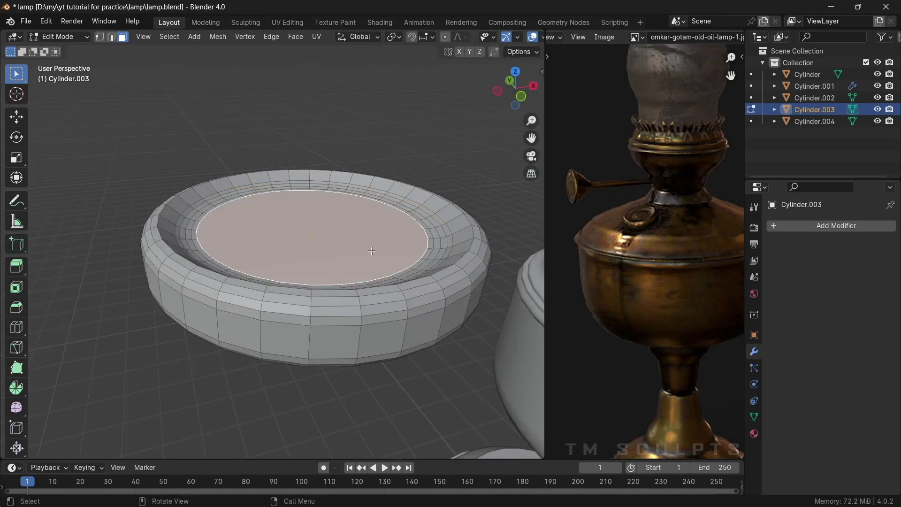
click(374, 246)
scroll(379, 249, up, 2)
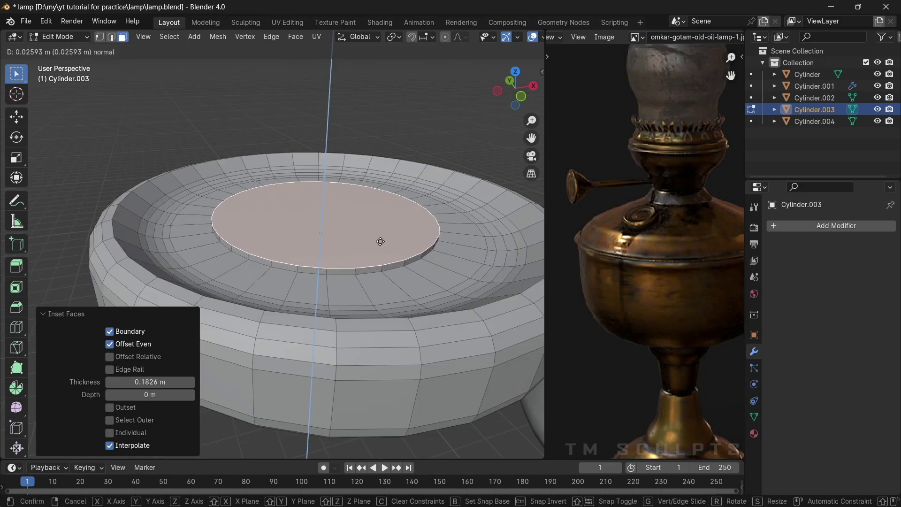
click(380, 241)
key(ctrl+b)
click(428, 257)
key(Tab)
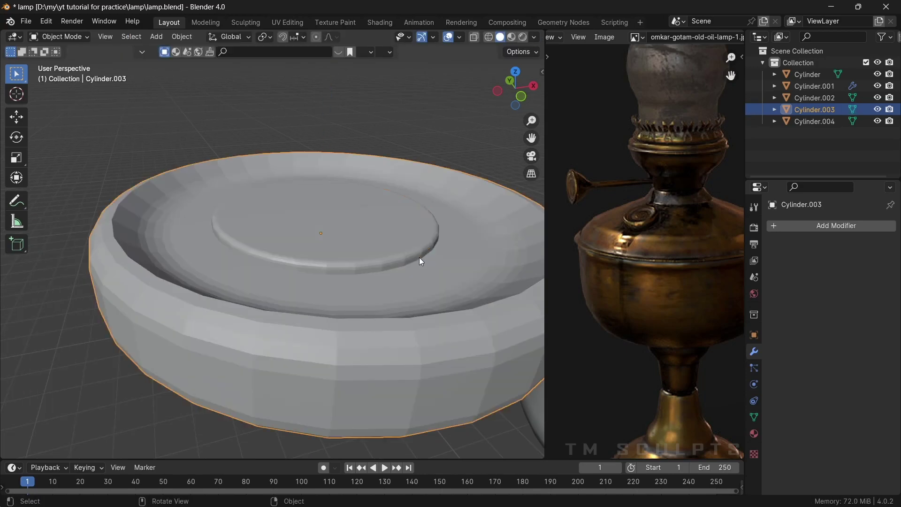
scroll(418, 257, down, 5)
middle_drag(302, 269, 315, 283)
right_click(287, 267)
Shade the cap smooth, shrink it and move it beside the lamp body
click(288, 266)
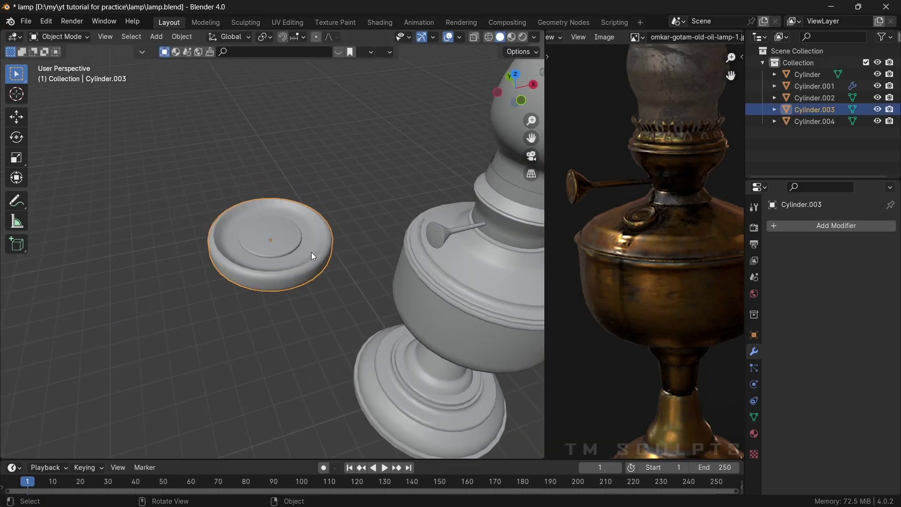
key(KP_1)
scroll(311, 252, up, 1)
key(s)
click(294, 246)
key(g)
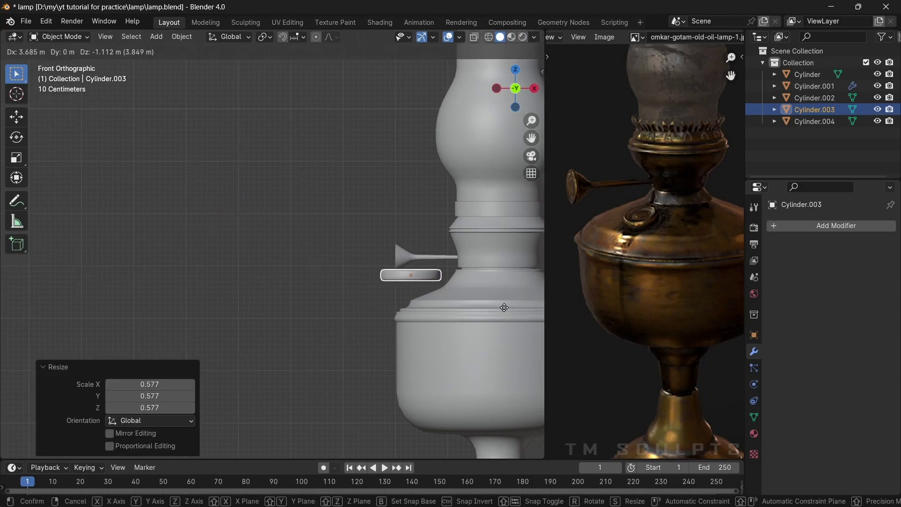
click(437, 292)
scroll(247, 281, up, 3)
scroll(331, 286, up, 2)
Shrink the cap further and seat it on the shoulder, tilted to match the slope
key(s)
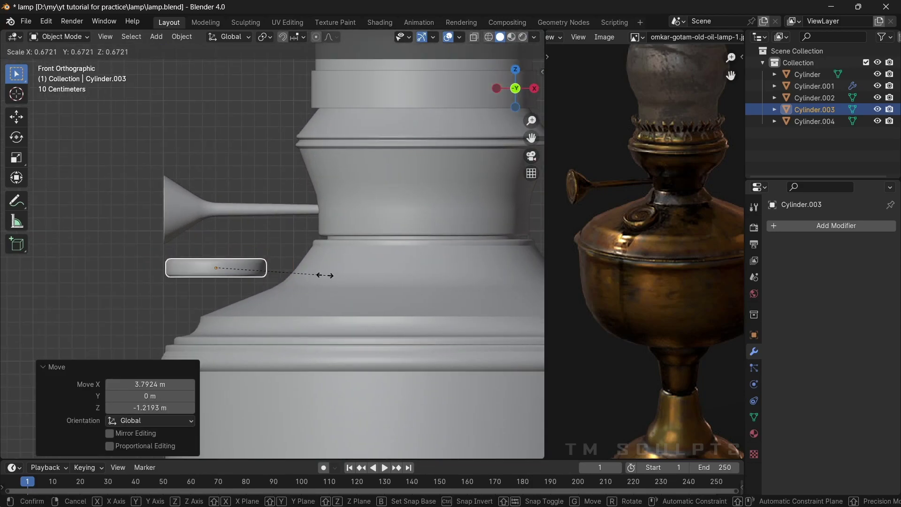
click(305, 274)
key(g)
click(343, 308)
key(r)
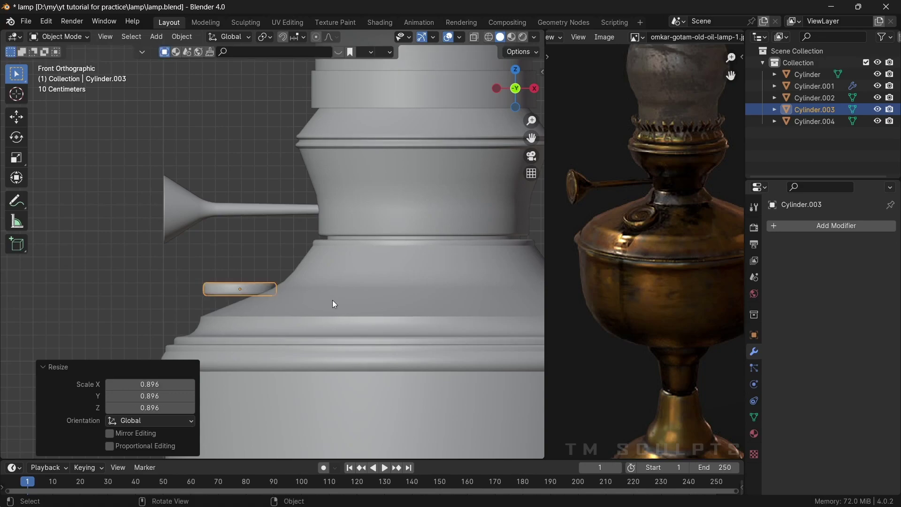
click(327, 263)
key(g)
click(333, 276)
key(r)
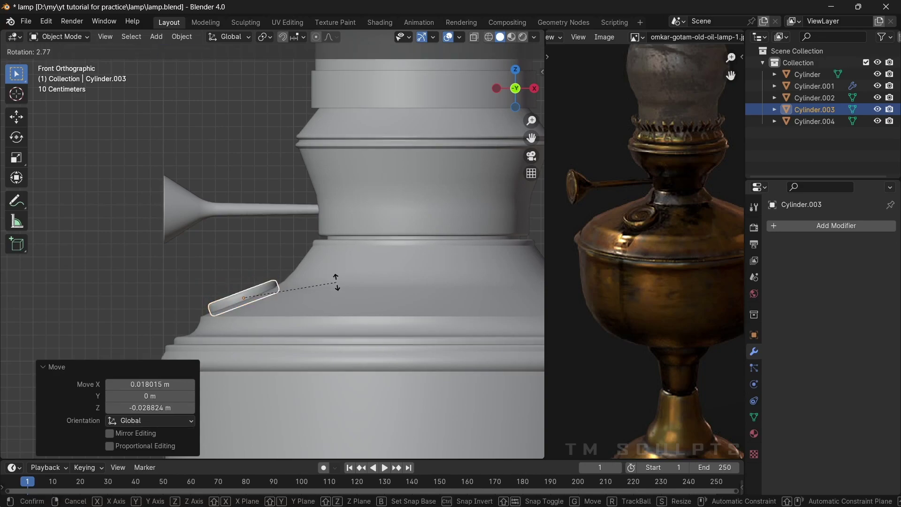
click(285, 255)
Adjust the cap's position along Y from top view so it sits on the surface
mouse_move(285, 254)
middle_down()
mouse_move(364, 296)
mouse_move(378, 292)
mouse_move(325, 305)
middle_up()
click(326, 305)
key(KP_7)
key(g)
key(y)
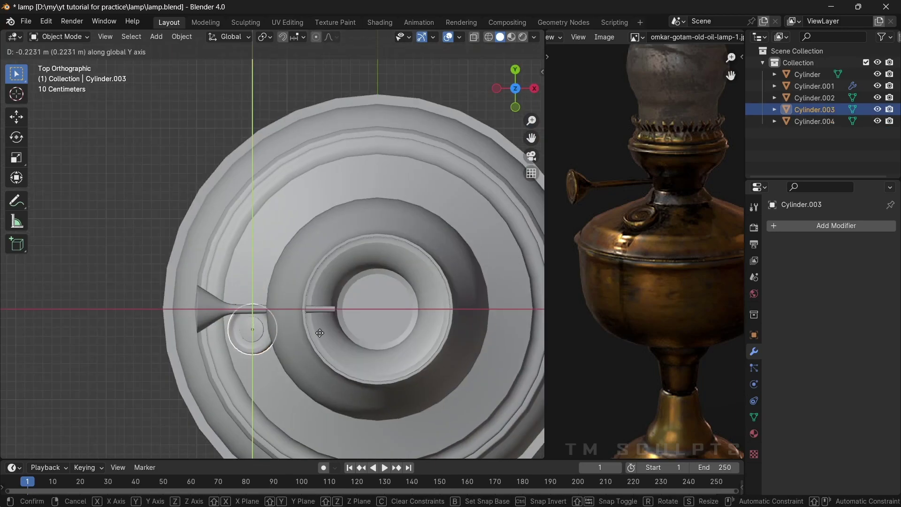
click(334, 351)
click(325, 331)
mouse_move(325, 331)
middle_down()
mouse_move(346, 268)
mouse_move(439, 240)
mouse_move(307, 267)
middle_up()
key(g)
click(357, 261)
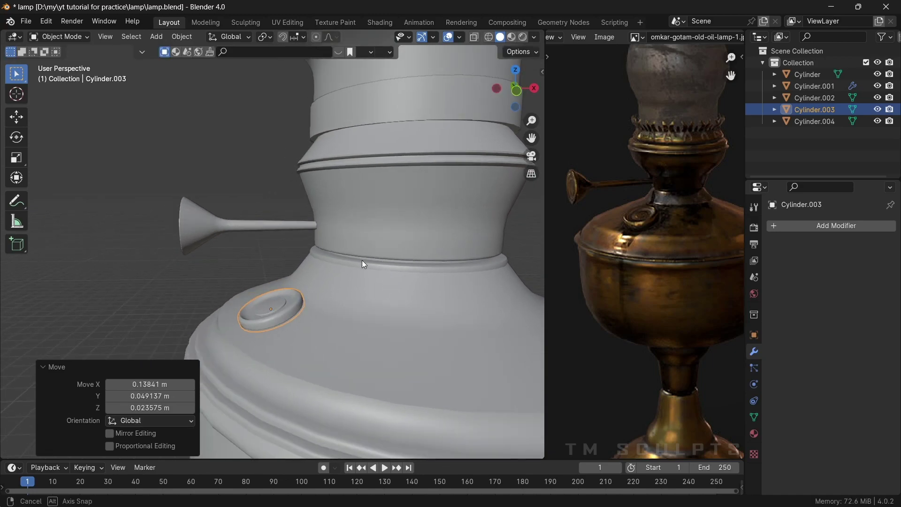
Deselect the cap, view the whole lamp and save lamp.blend
scroll(362, 260, down, 3)
middle_drag(362, 260, 447, 229)
scroll(413, 248, down, 3)
click(377, 266)
mouse_move(377, 267)
middle_down()
mouse_move(345, 267)
mouse_move(331, 254)
mouse_move(341, 268)
mouse_move(301, 277)
mouse_move(255, 314)
middle_up()
scroll(340, 268, down, 3)
key(ctrl+s)
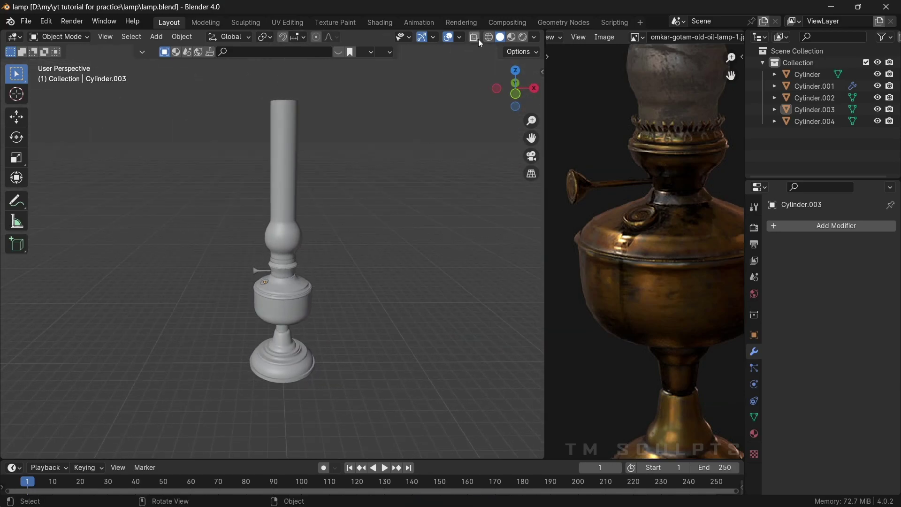
Tune cavity shading to Ridge 0.627, Valley 0.293 and switch to another studio light
click(460, 37)
click(534, 37)
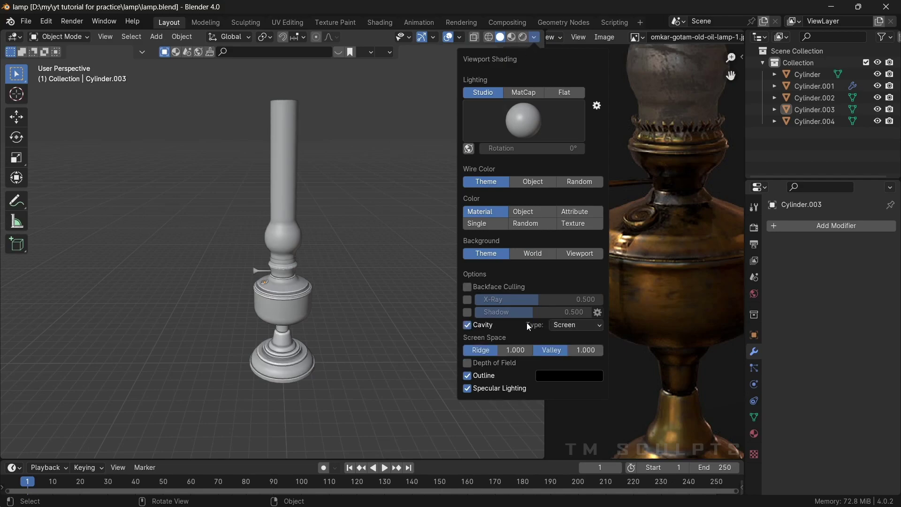
drag(586, 351, 547, 350)
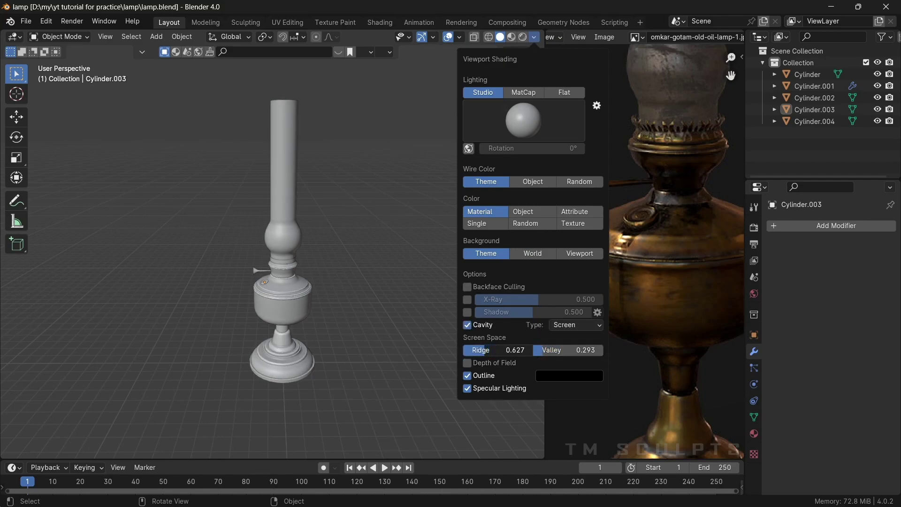
middle_drag(288, 277, 315, 277)
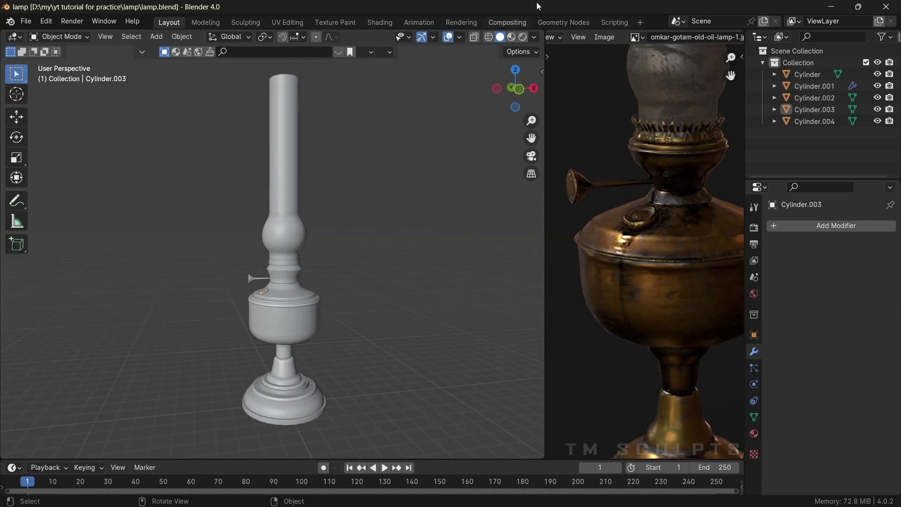
click(534, 36)
click(516, 237)
click(519, 161)
mouse_move(350, 191)
middle_down()
mouse_move(253, 254)
mouse_move(351, 277)
mouse_move(277, 266)
mouse_move(312, 218)
mouse_move(347, 201)
mouse_move(338, 269)
mouse_move(176, 312)
middle_up()
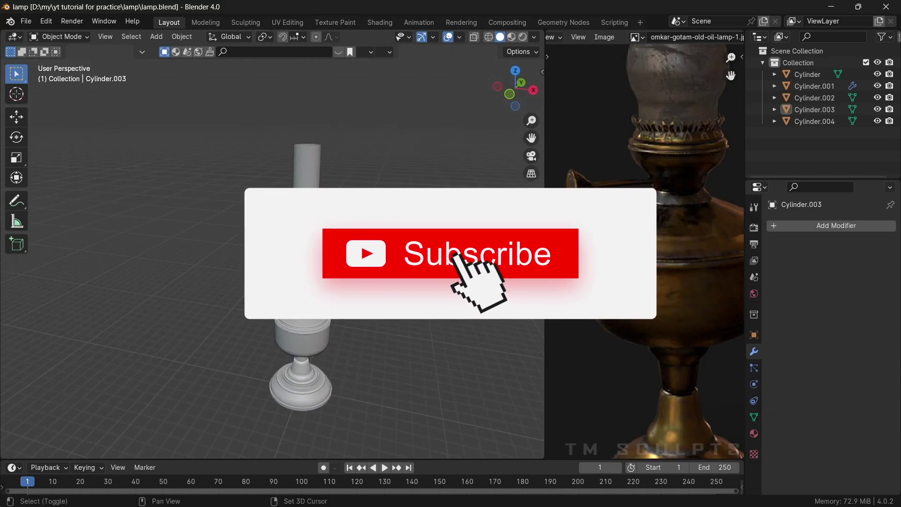
click(534, 37)
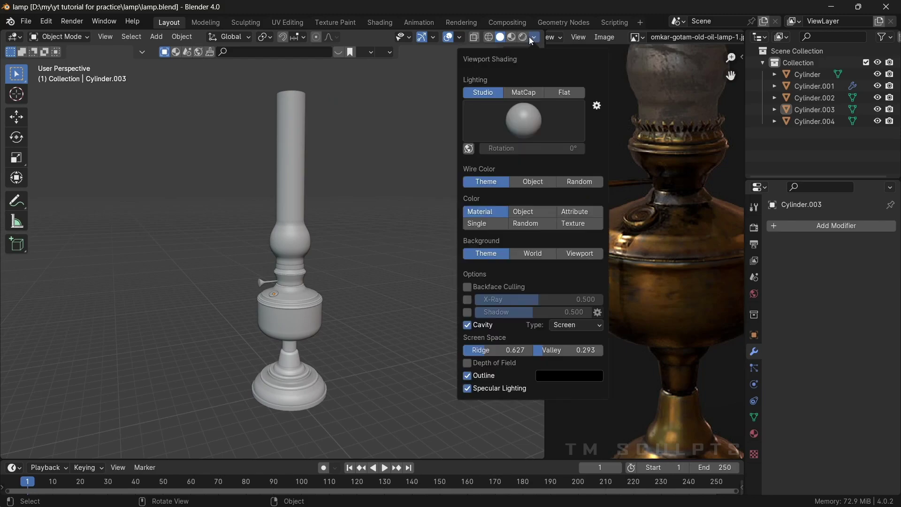
mouse_move(353, 175)
middle_down()
mouse_move(323, 180)
mouse_move(379, 148)
middle_up()
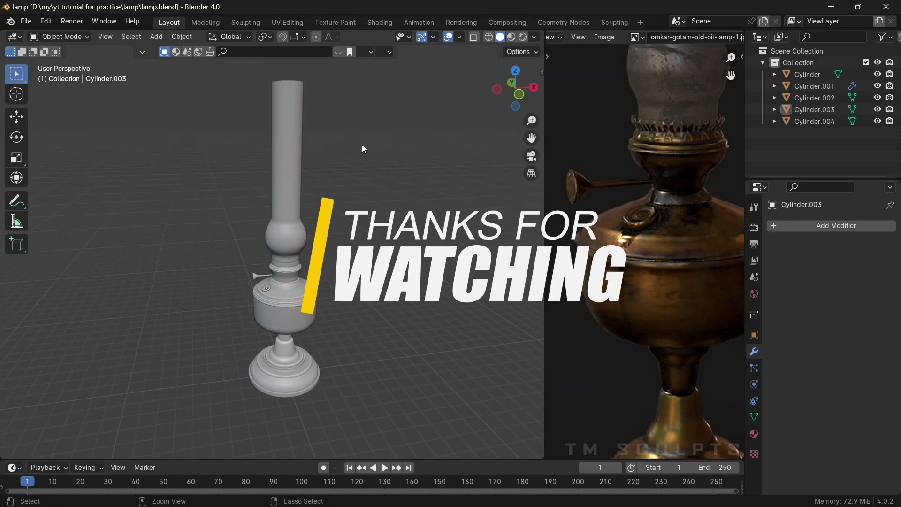